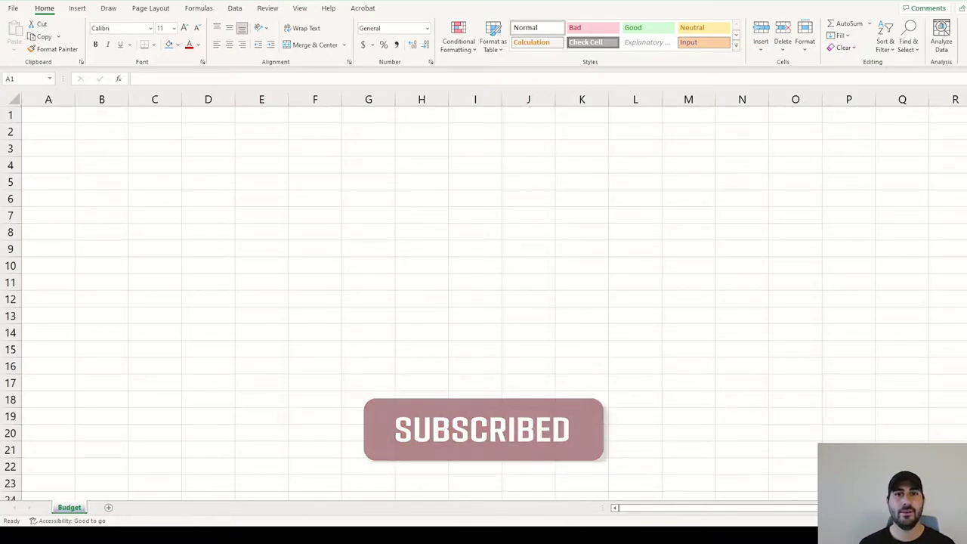
- Enter Jan, Feb, Mar in B2:D2 and autofill the months through Dec in M2
left_click(104, 132)
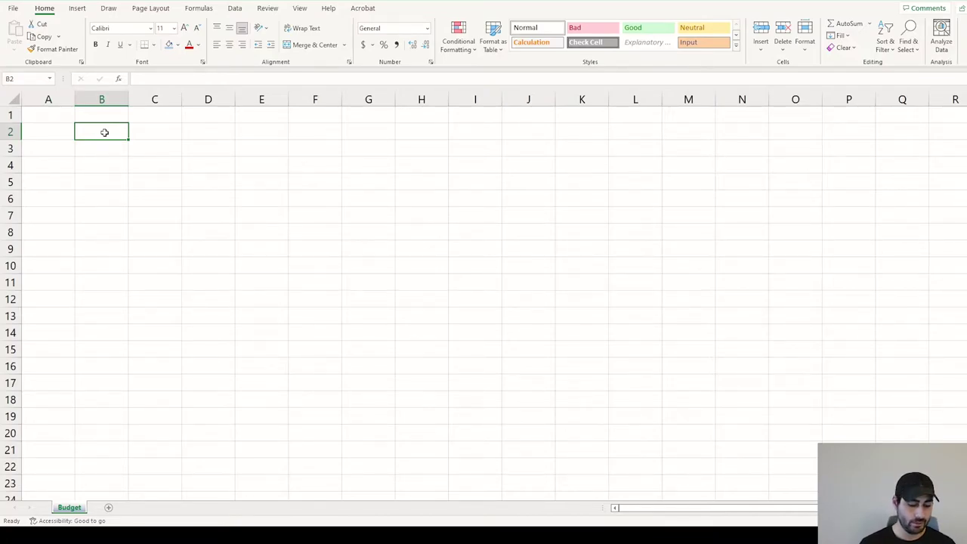
type("Jan")
key("Tab")
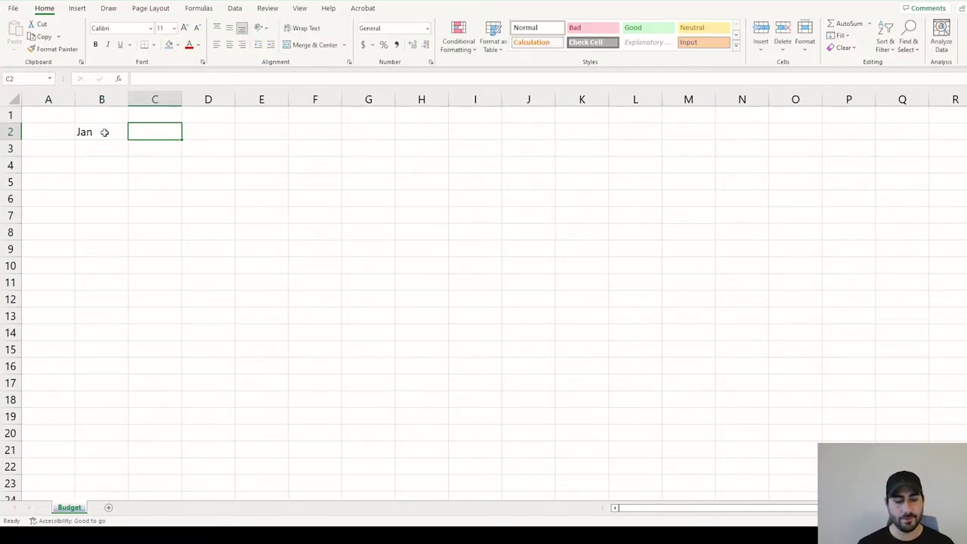
type("Feb")
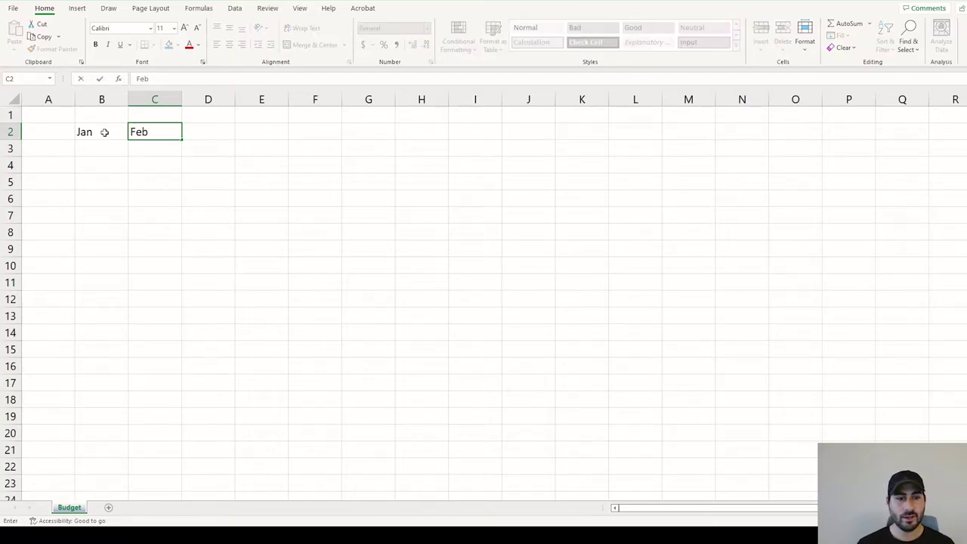
key("Tab")
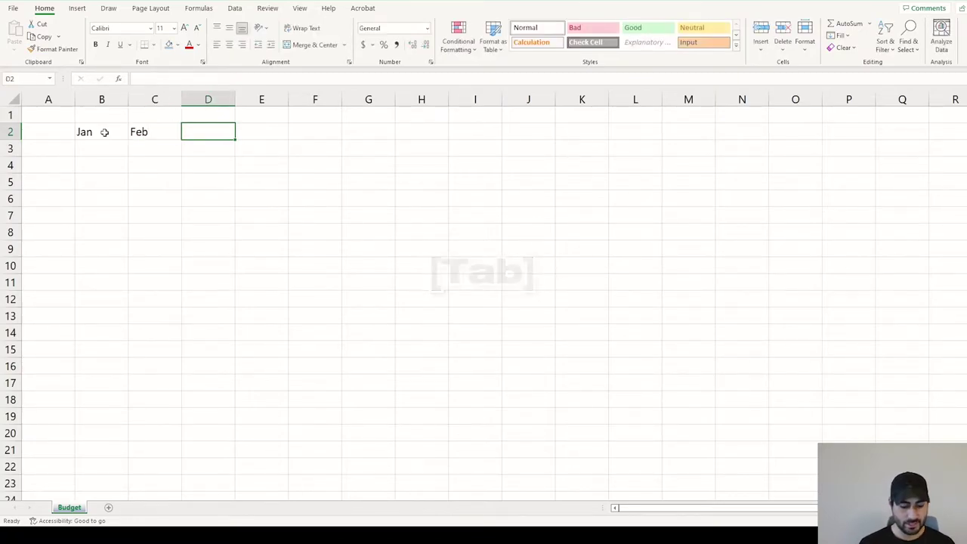
type("Mar")
key("Return")
left_click(104, 132)
key("shift+Right")
key("shift+Right")
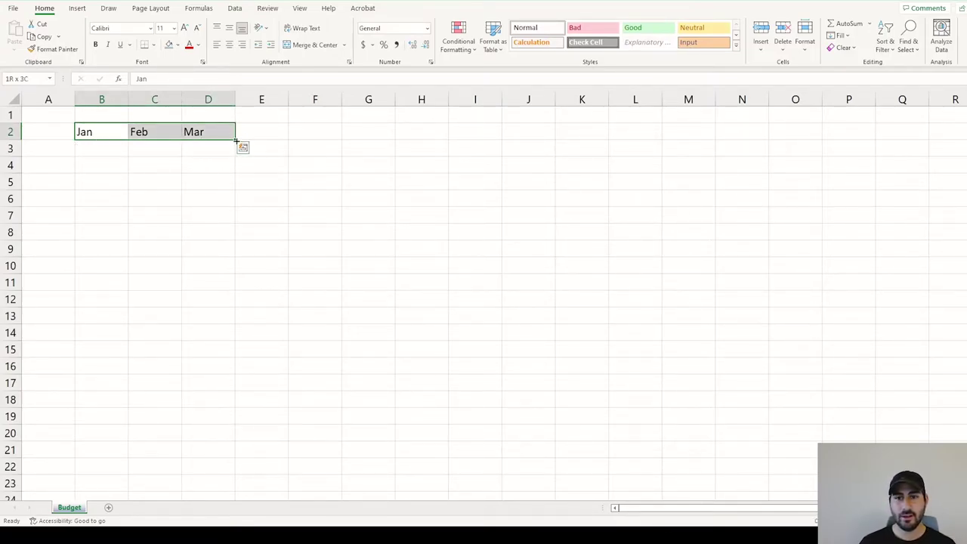
left_click_drag(237, 141, 716, 136)
- Make the month headings bold and centred, and fill A2:M2 light blue
key("ctrl+b")
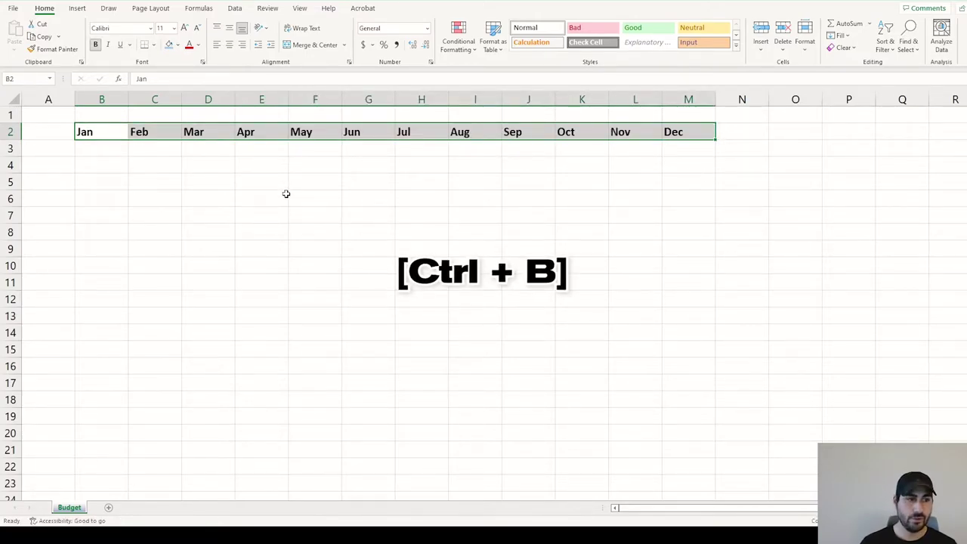
left_click(228, 45)
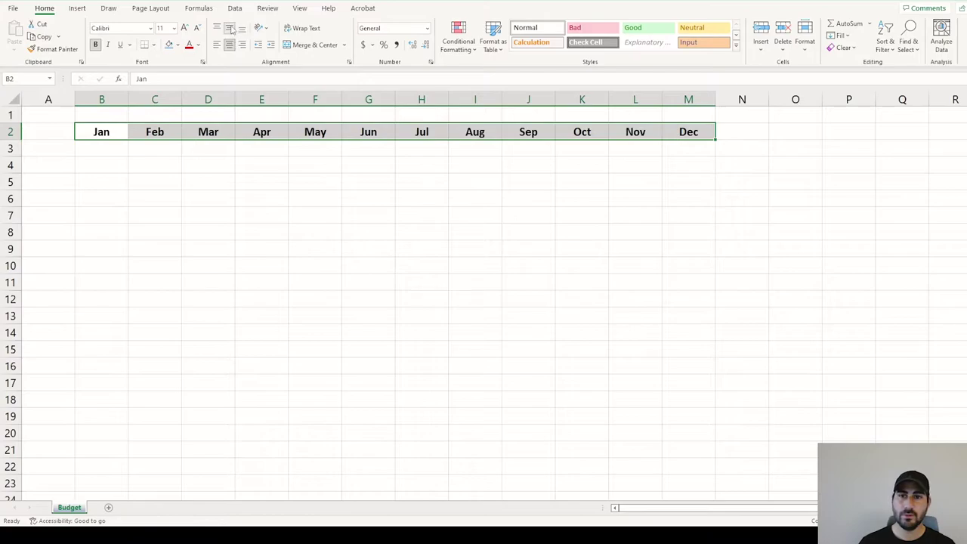
left_click_drag(710, 136, 45, 132)
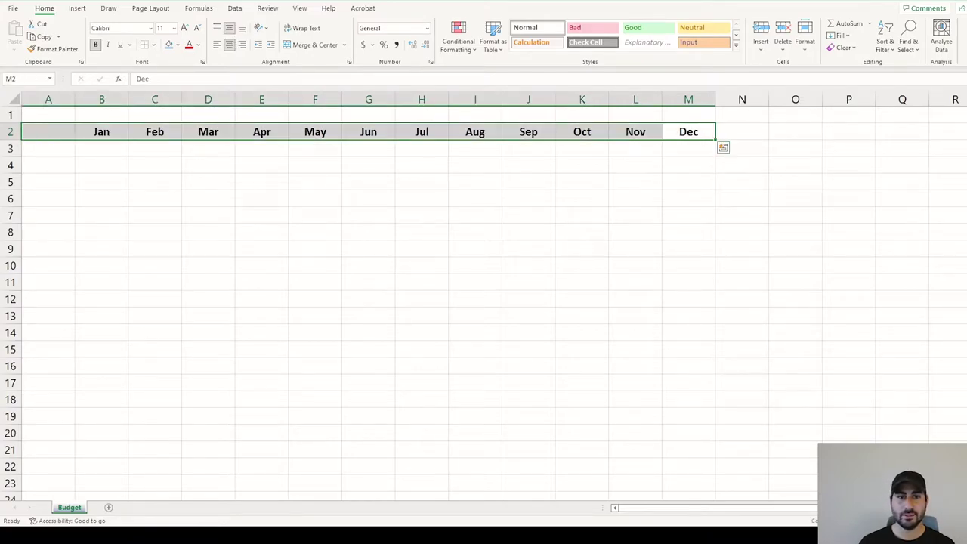
left_click(170, 44)
- Enter the row labels Income, Salary, Bonus and Misc in A3:A6
left_click(66, 148)
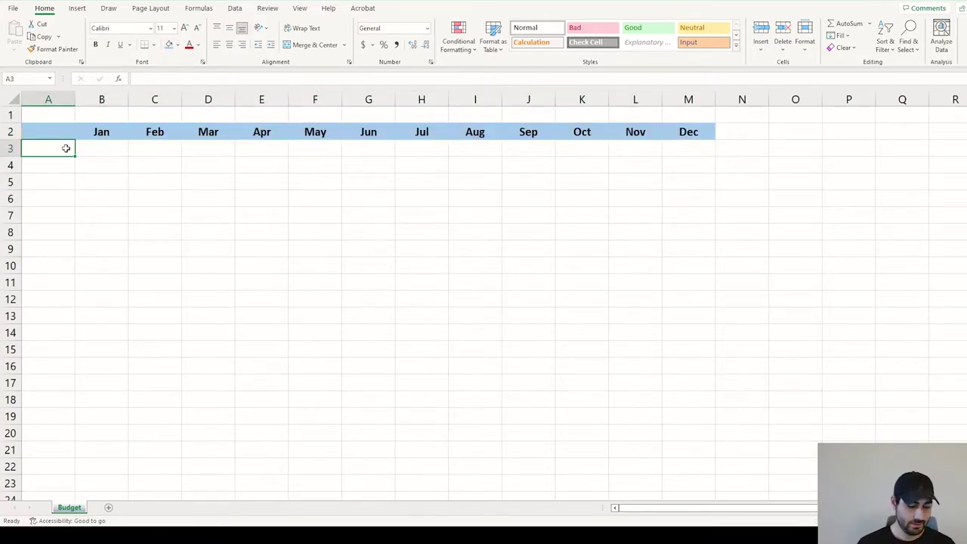
type("Income")
key("Up")
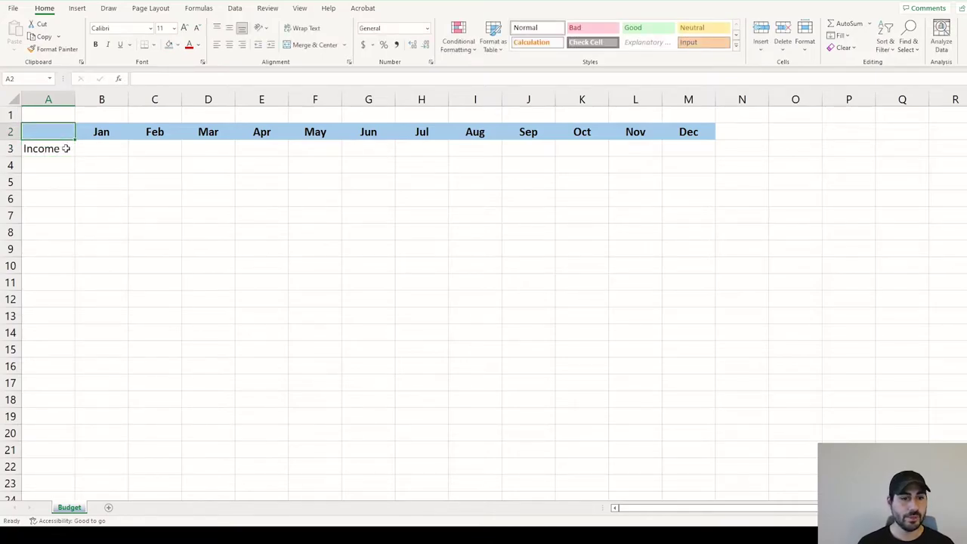
key("Down")
key("Down")
type("Salar")
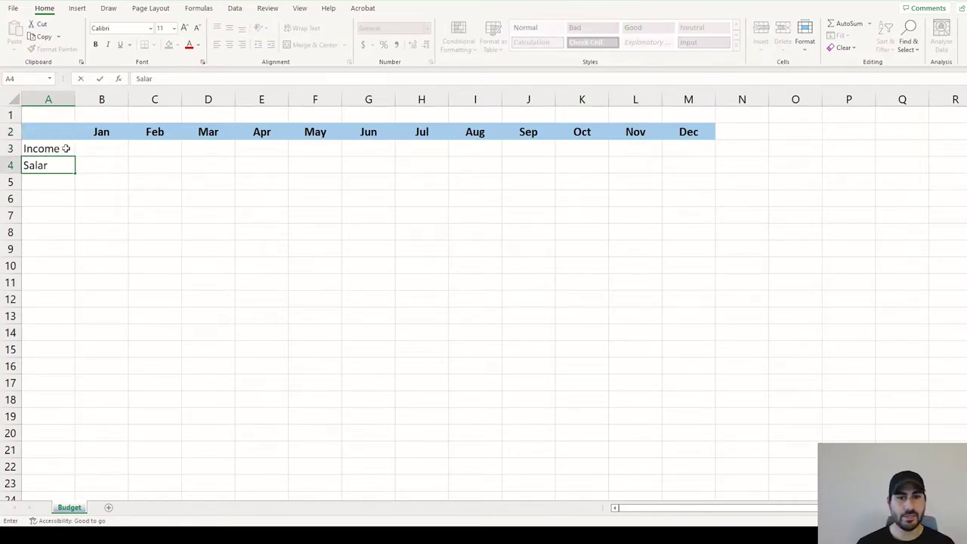
key("Return")
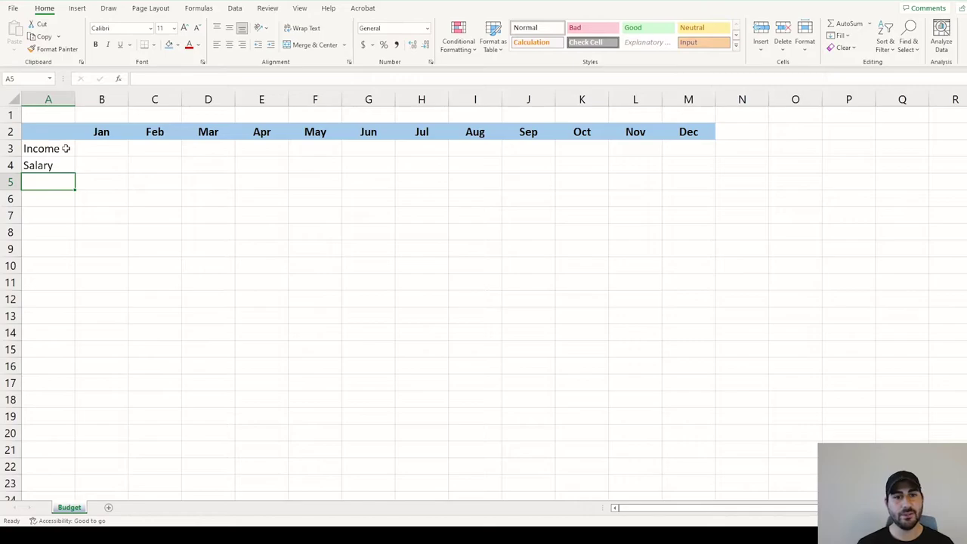
type("Bonus")
key("Return")
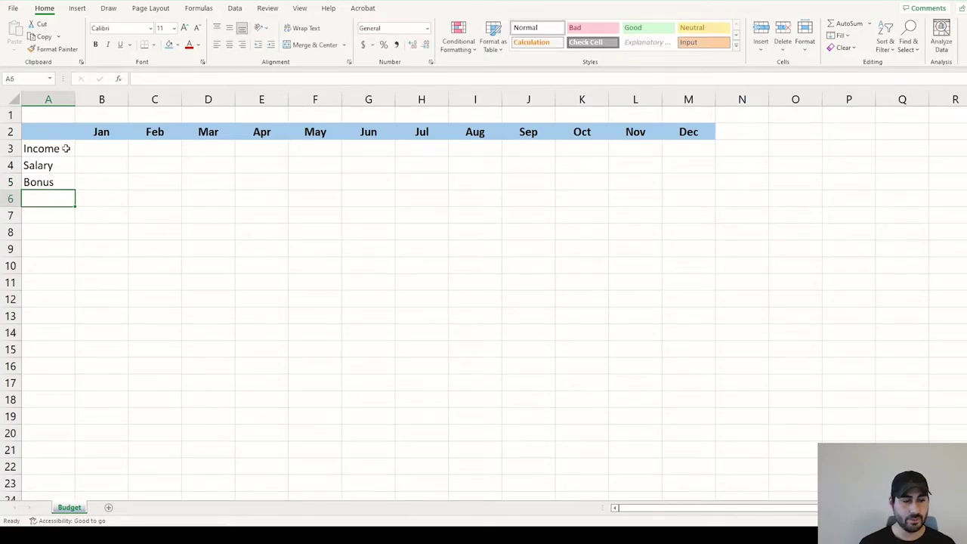
type("Mis")
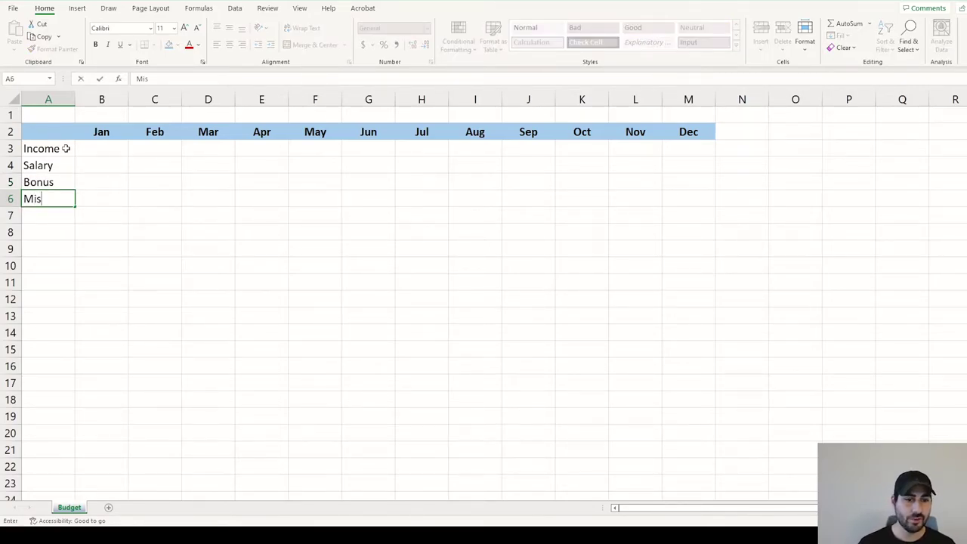
type("c")
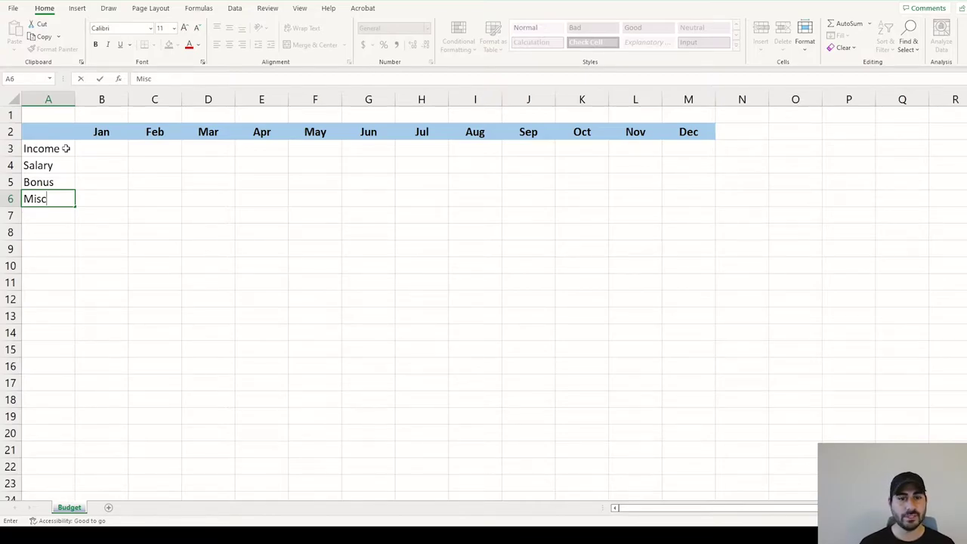
key("Return")
key("Return")
- Add a bold Total Income label in A8
key("Up")
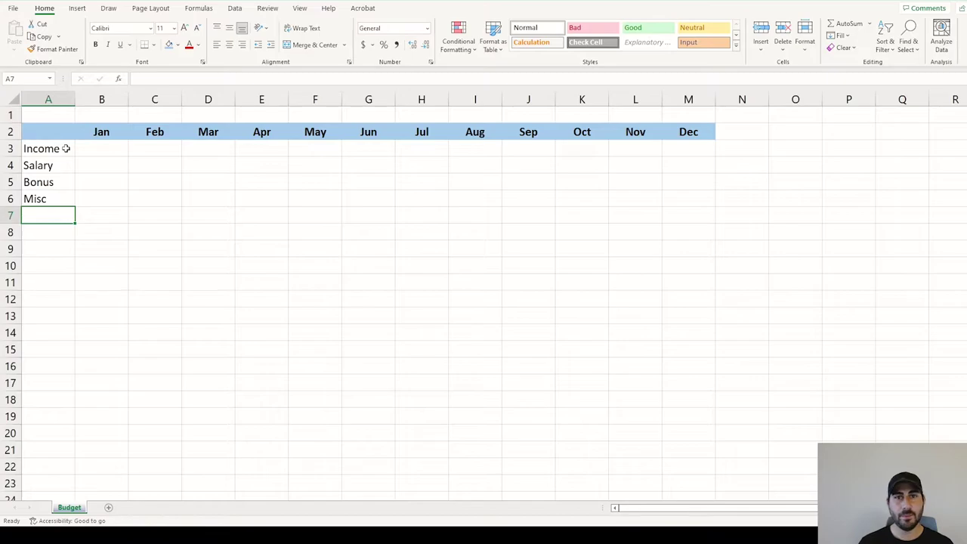
key("Down")
type("T")
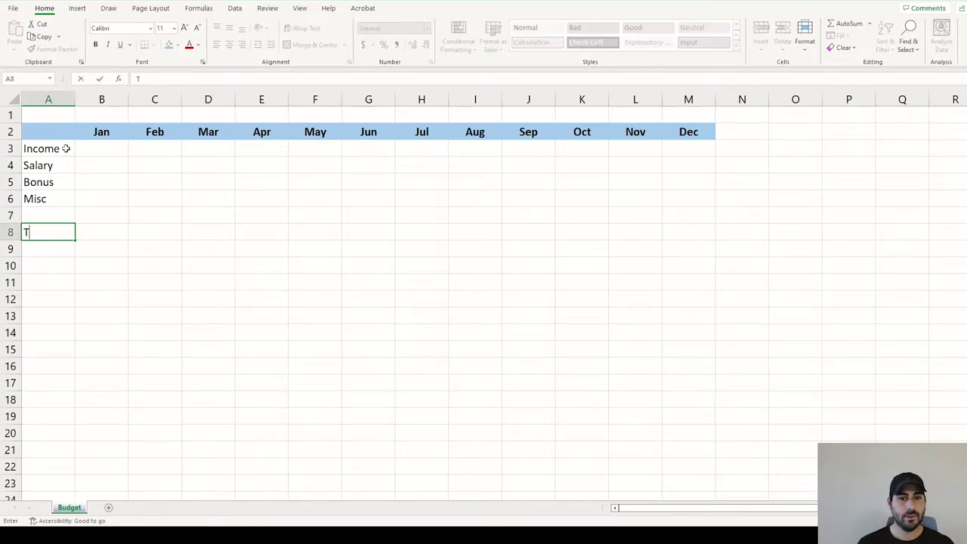
type("otal Income")
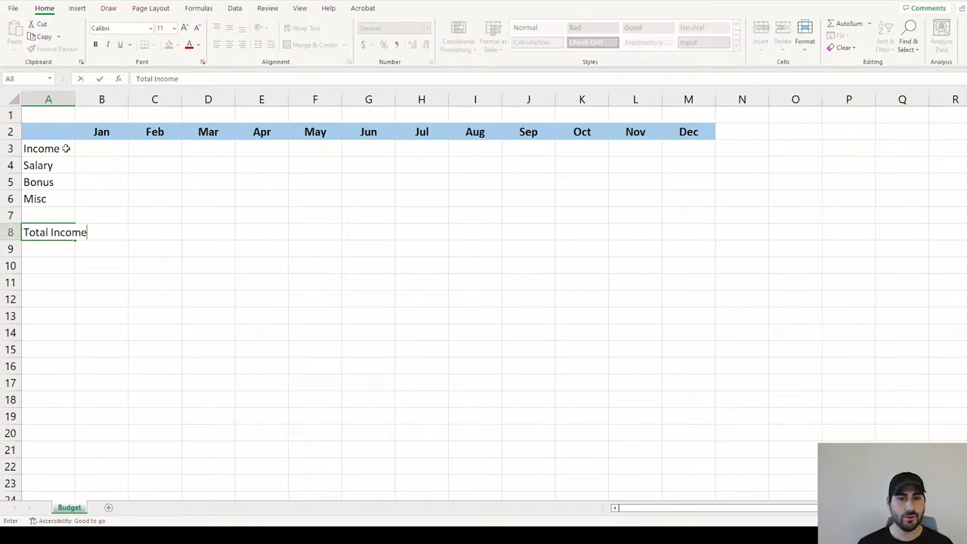
key("ctrl+Return")
key("ctrl+b")
key("Right")
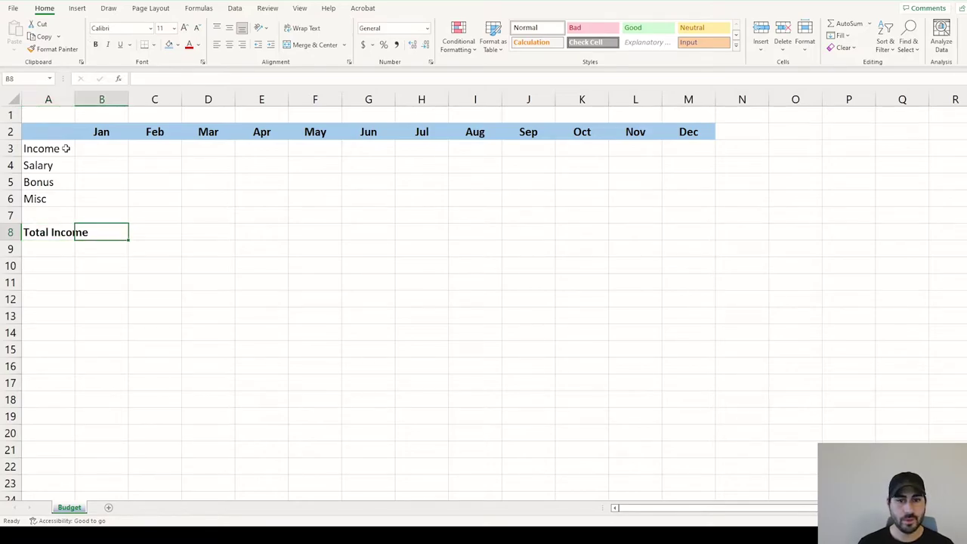
- Total January with =SUM(B4:B7) in B8 and copy the formula through December
type("=sum(")
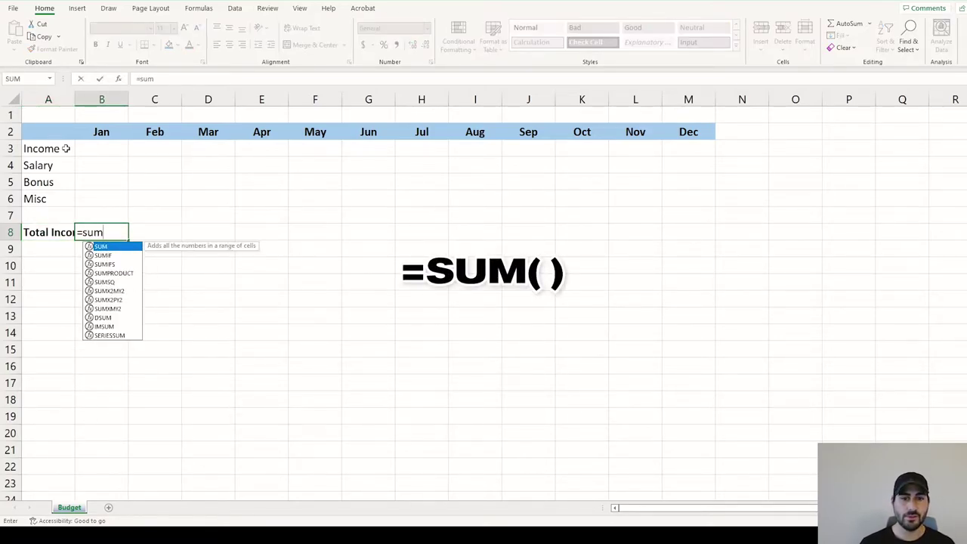
key("Up")
key("shift+Up")
key("shift+Up")
key("shift+Up")
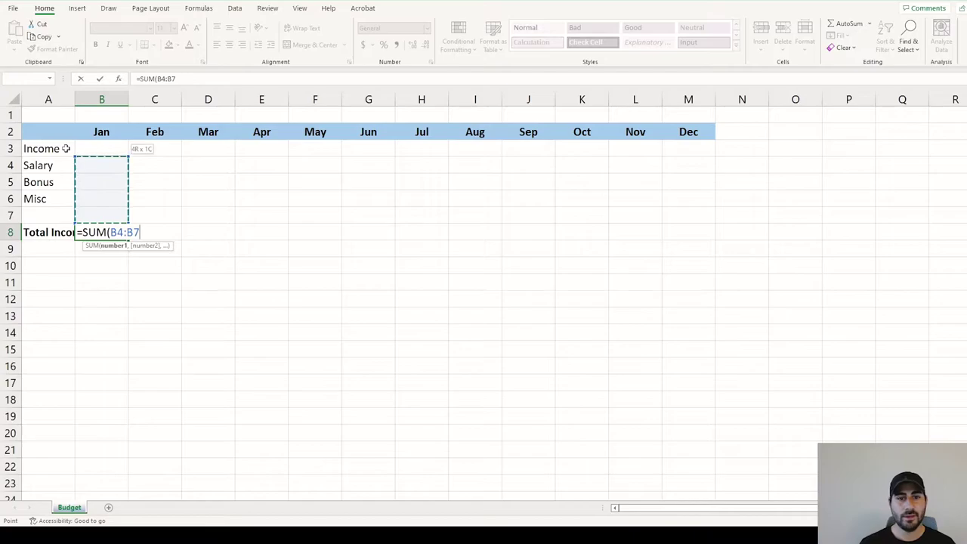
key("Return")
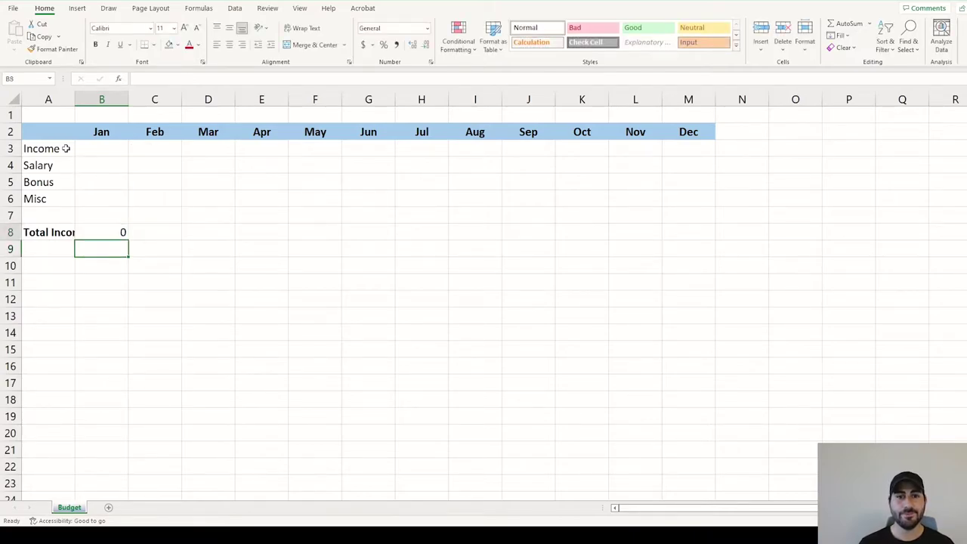
key("Up")
key("ctrl+c")
key("shift+Right")
key("shift+Right")
key("shift+Right")
key("shift+Right")
key("shift+Right")
key("shift+Right")
key("shift+Right")
key("shift+Right")
key("shift+Right")
key("shift+Right")
key("shift+Right")
key("ctrl+v")
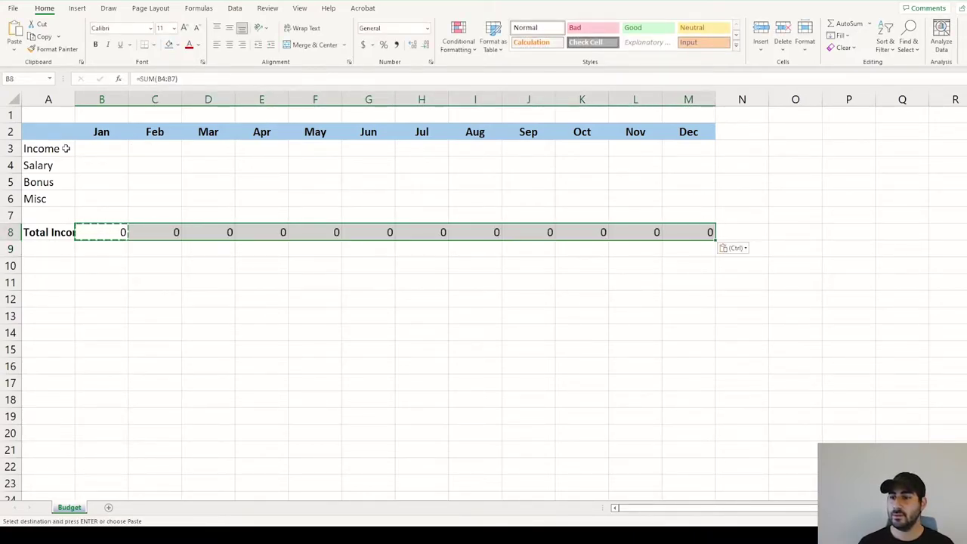
key("Escape")
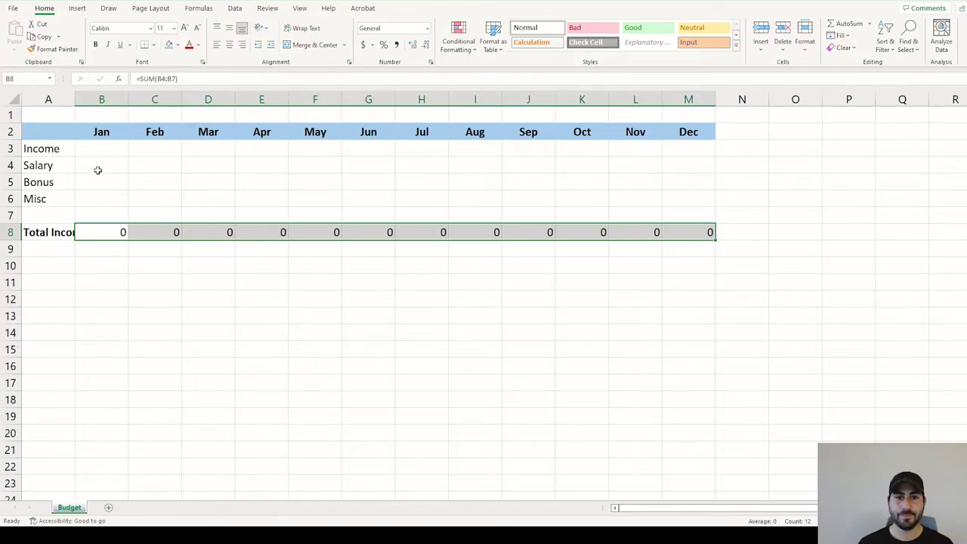
- Format the values as whole-dollar accounting and bold the totals in B8:M8
left_click_drag(103, 151, 667, 423)
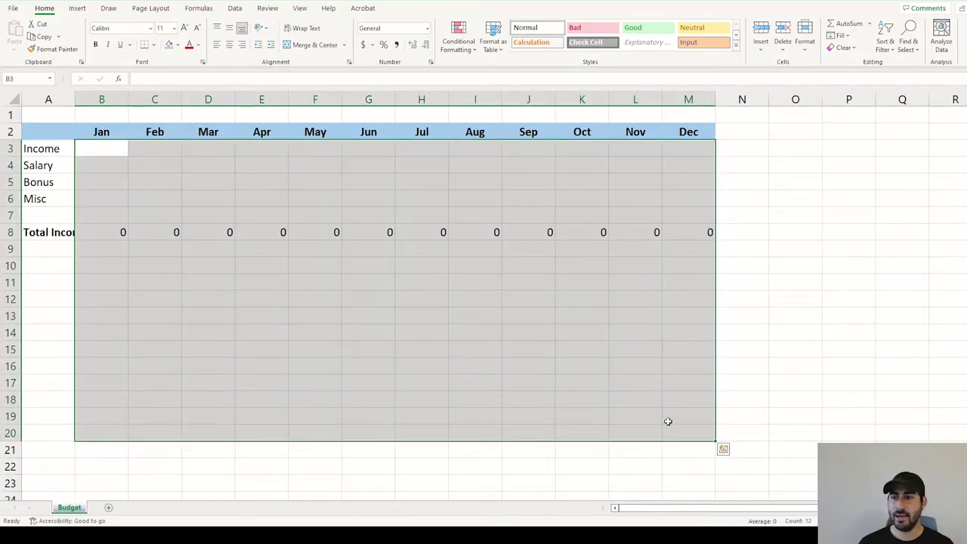
left_click(363, 44)
left_click(425, 46)
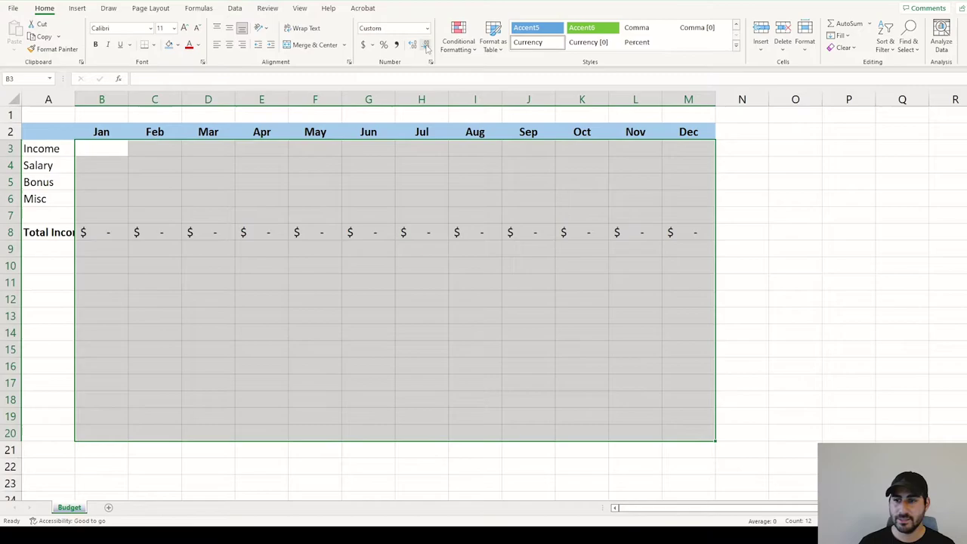
left_click(694, 235)
left_click(91, 234, "shift")
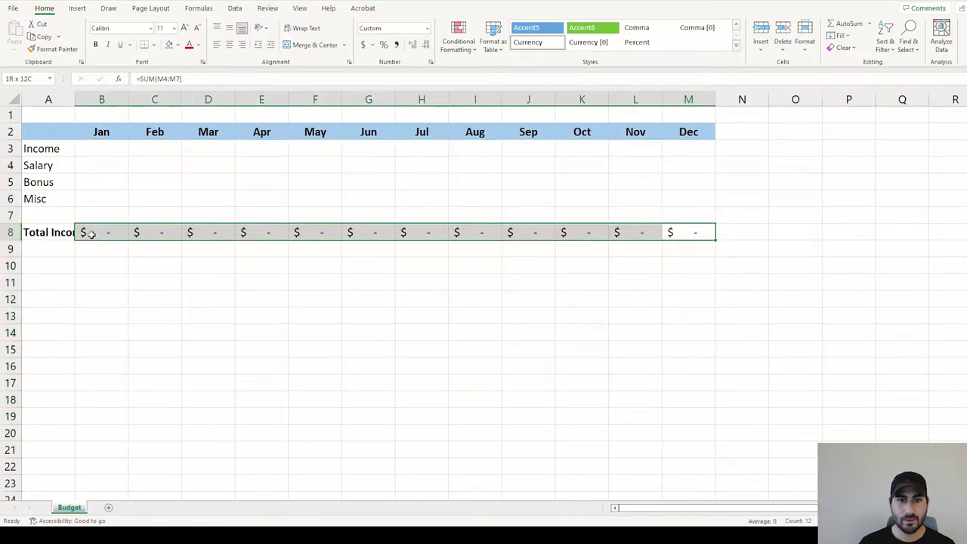
key("ctrl+b")
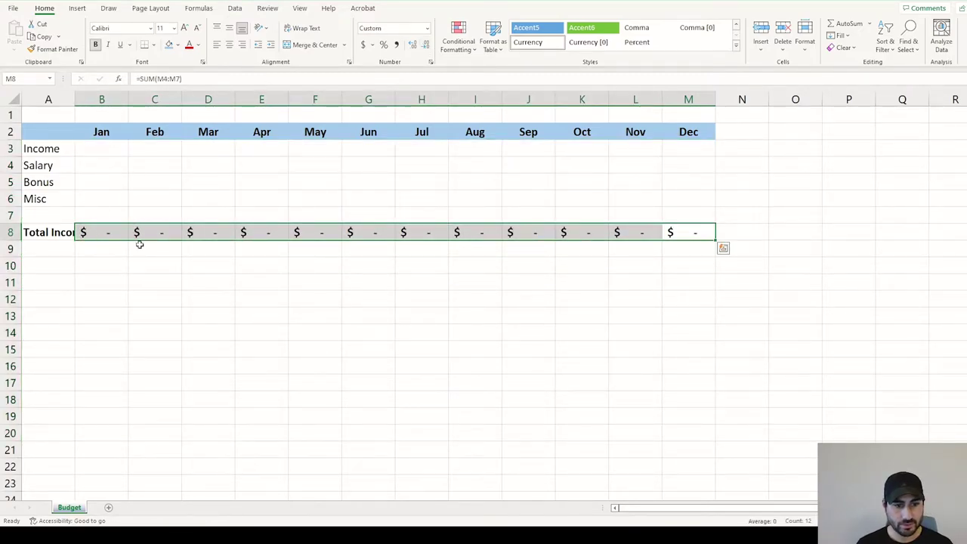
- Widen column A to fit Total Income and enter 5000 as January's salary
double_click(75, 99)
left_click(122, 175)
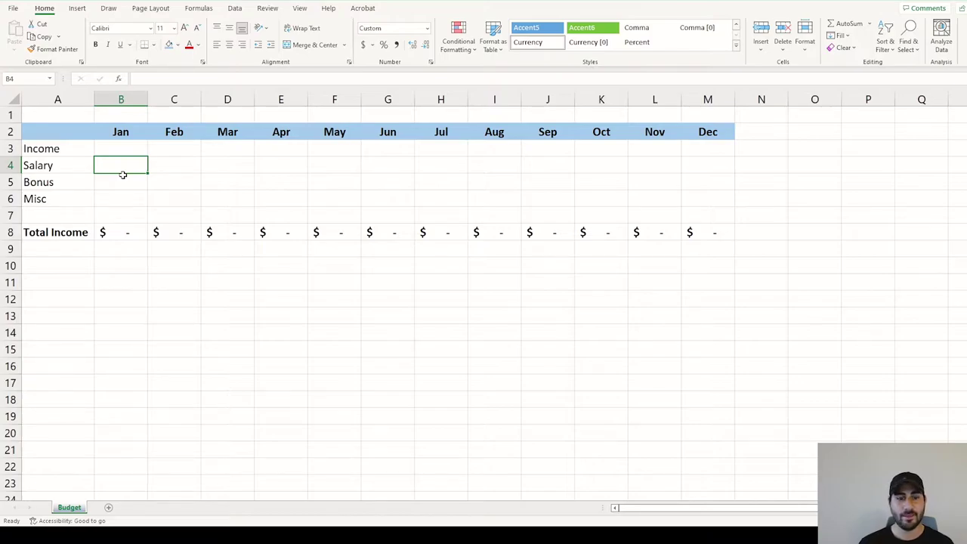
type("5000")
key("Return")
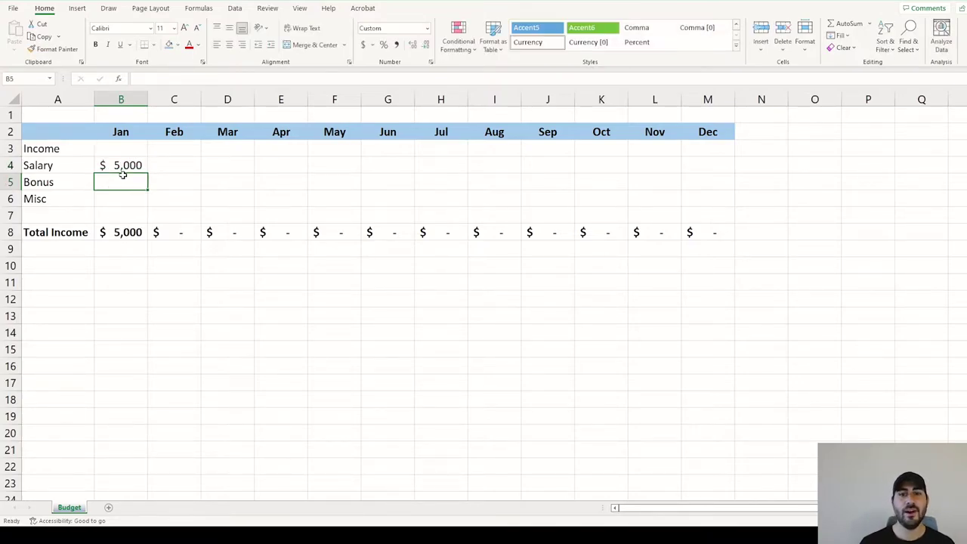
- Copy the $5,000 salary into Feb through Dec
left_click(122, 170)
key("ctrl+c")
left_click(702, 168, "shift")
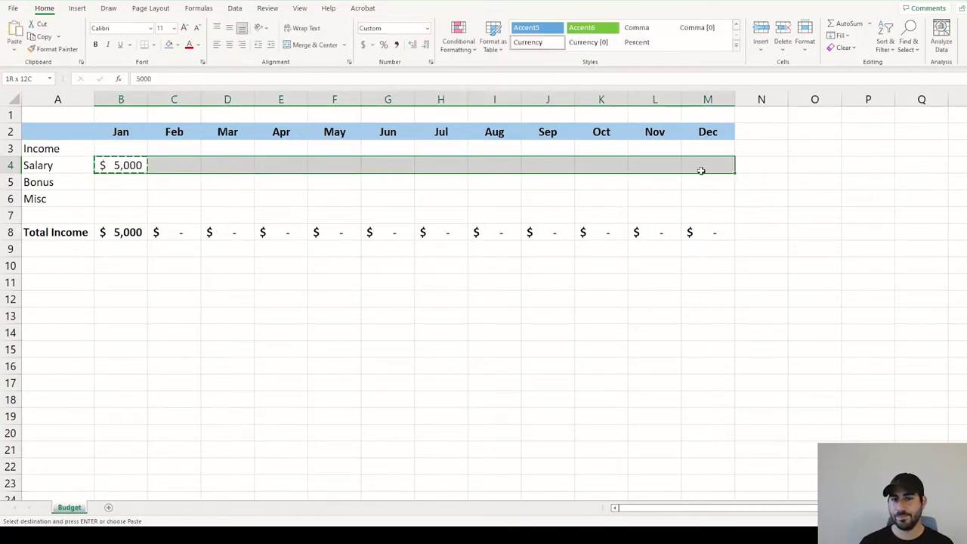
key("ctrl+alt+v")
key("Return")
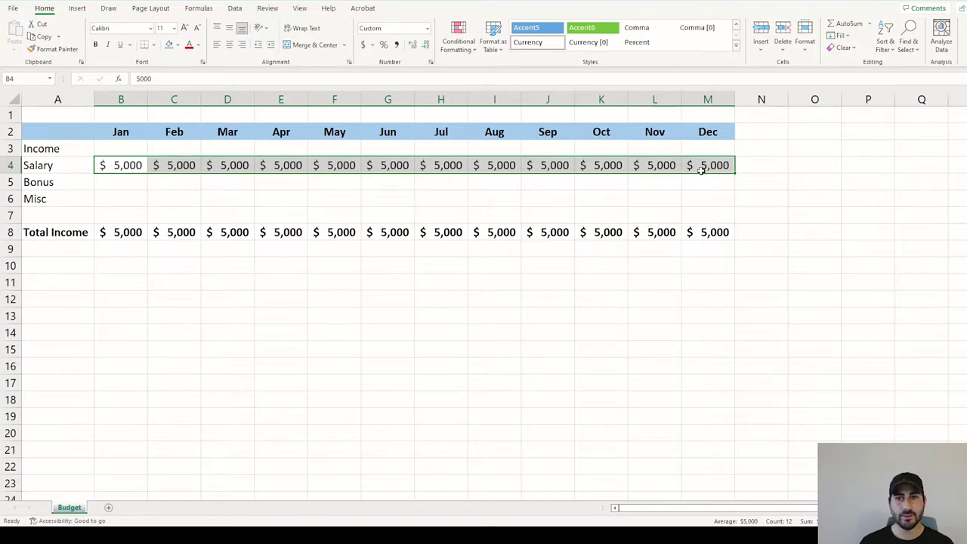
key("Left")
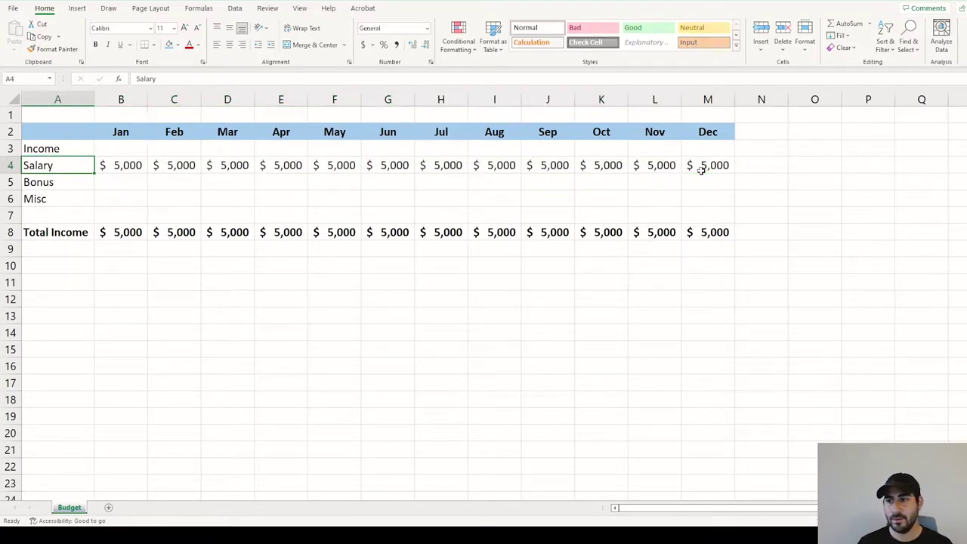
- Enter Bonus amounts of 0 for every month except $2,500 in March
key("Down")
key("Right")
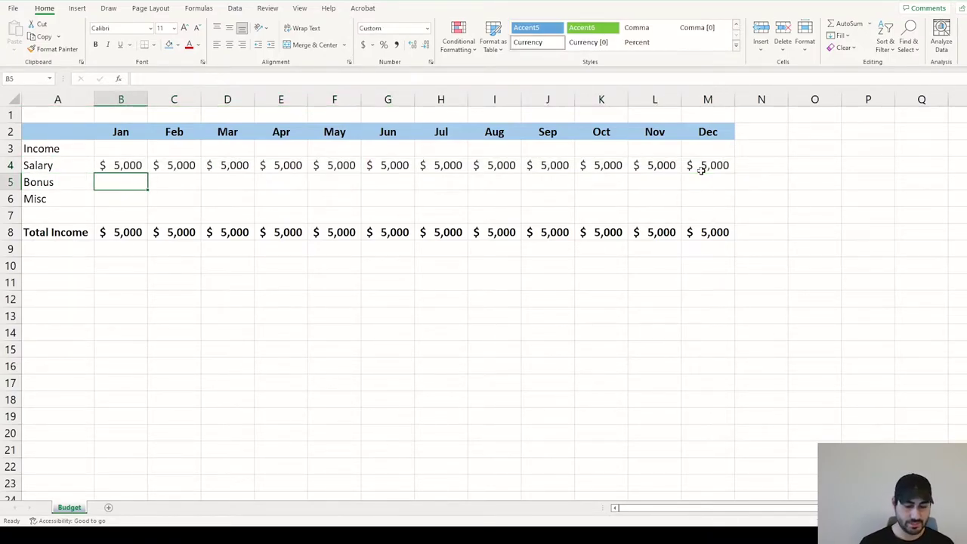
type("0")
key("Tab")
type("0")
key("Tab")
type("2500")
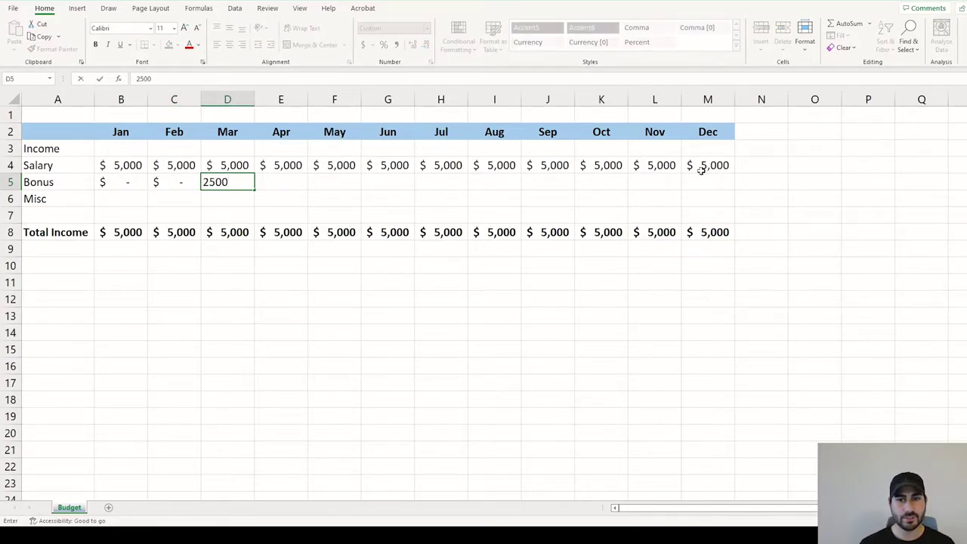
key("Tab")
type("0")
key("Tab")
type("0")
key("Tab")
type("0\t0")
key("shift+Tab")
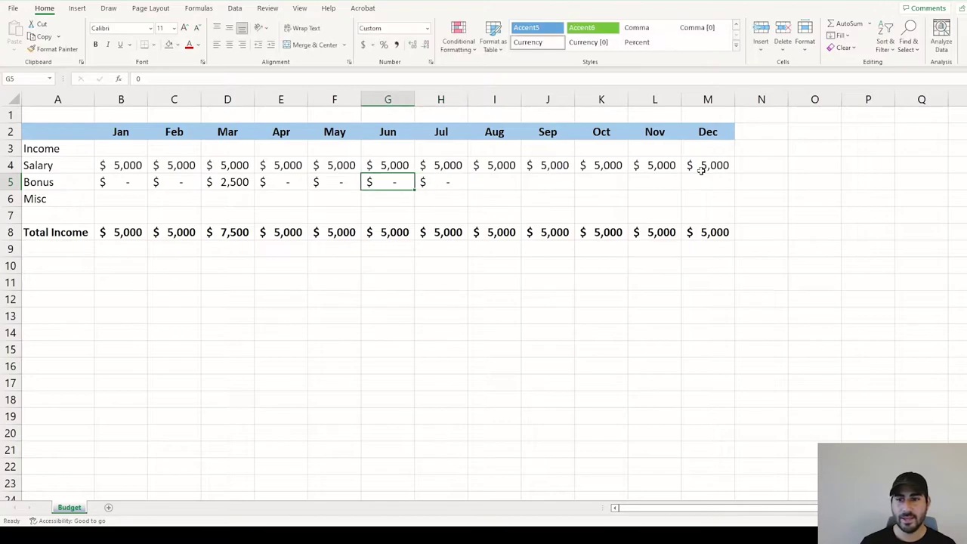
key("Right")
key("shift+Right")
key("shift+Right")
key("shift+Right")
key("shift+Right")
key("shift+Right")
key("ctrl+r")
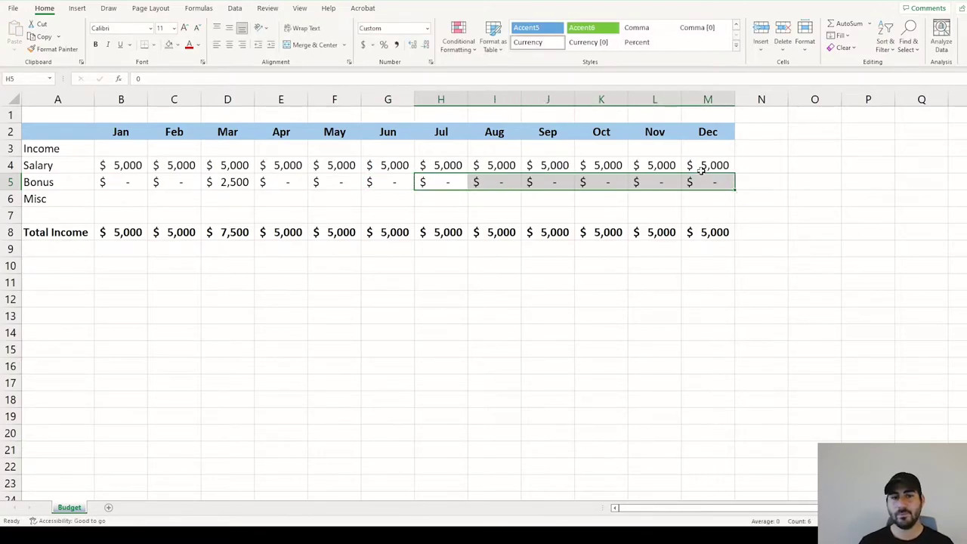
- Enter $250 Misc for January and copy it toward Feb through Dec via Paste Special
key("Down")
key("Home")
key("Right")
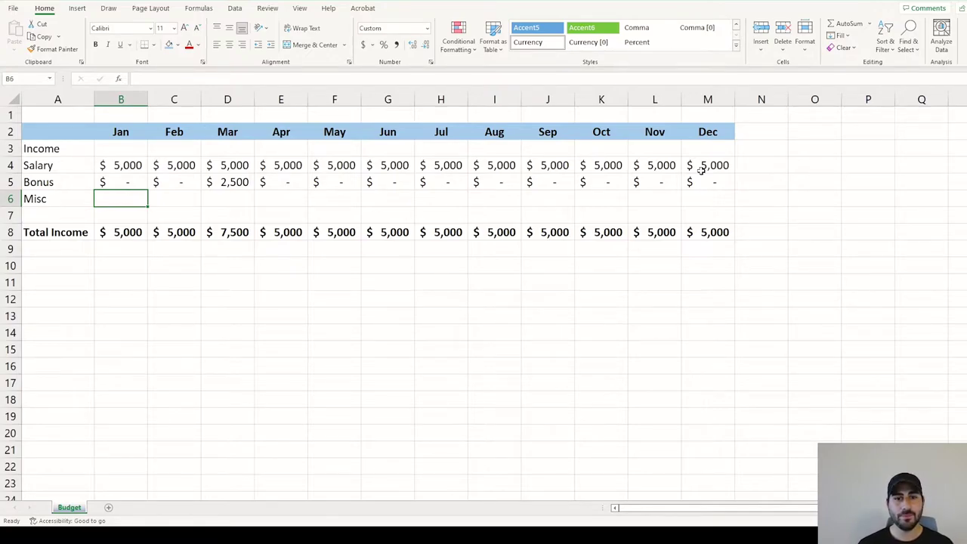
type("250")
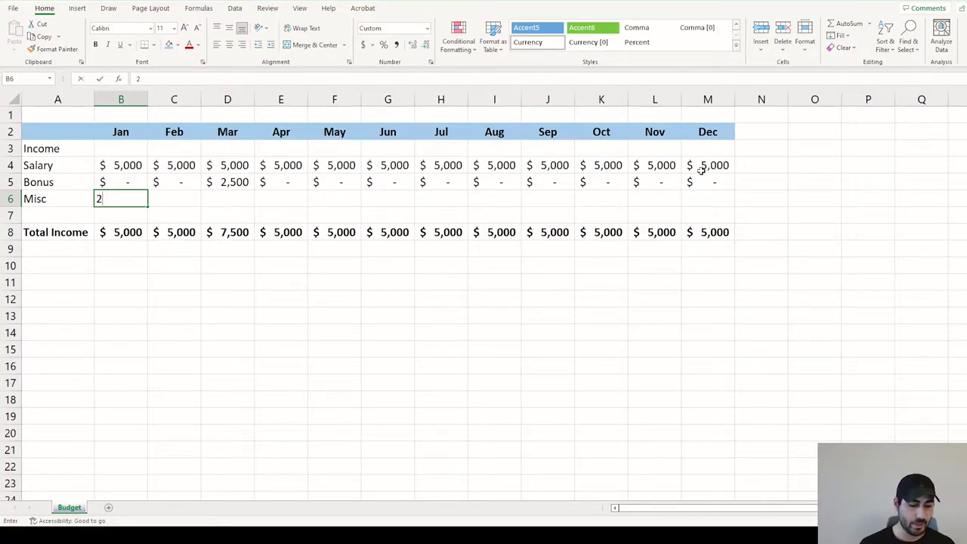
key("Tab")
key("shift+Tab")
key("ctrl+c")
key("shift+Right")
key("shift+Right")
key("shift+Right")
key("shift+Right")
key("shift+Right")
key("shift+Right")
key("shift+Right")
key("shift+Right")
key("shift+Right")
key("shift+Right")
key("shift+Right")
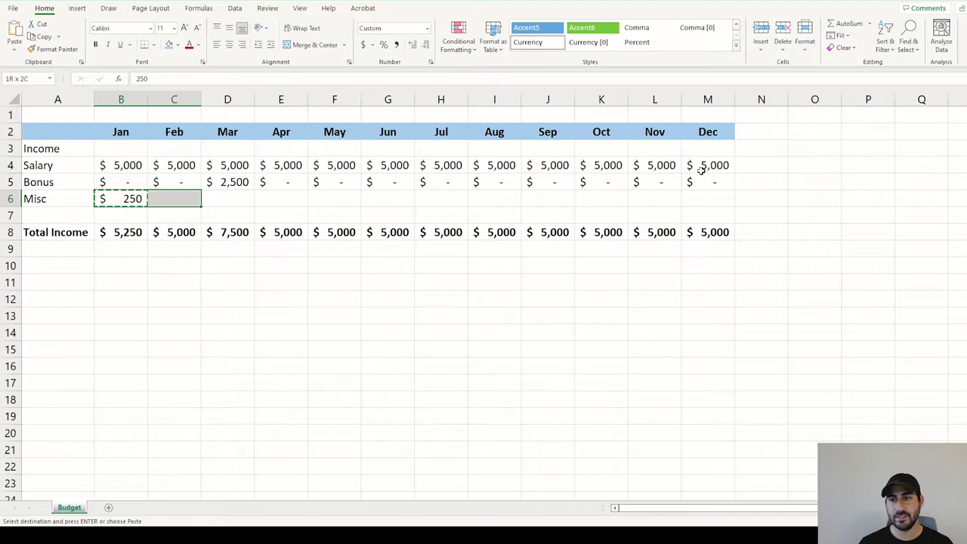
key("ctrl+alt+v")
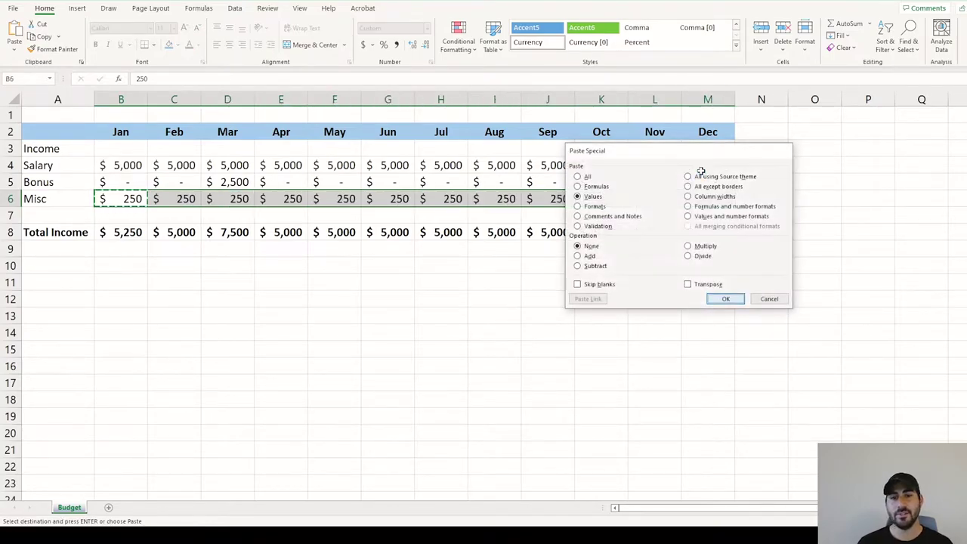
- Paste the $250 Misc value into Feb through Dec
key("Return")
key("Home")
key("ctrl+Home")
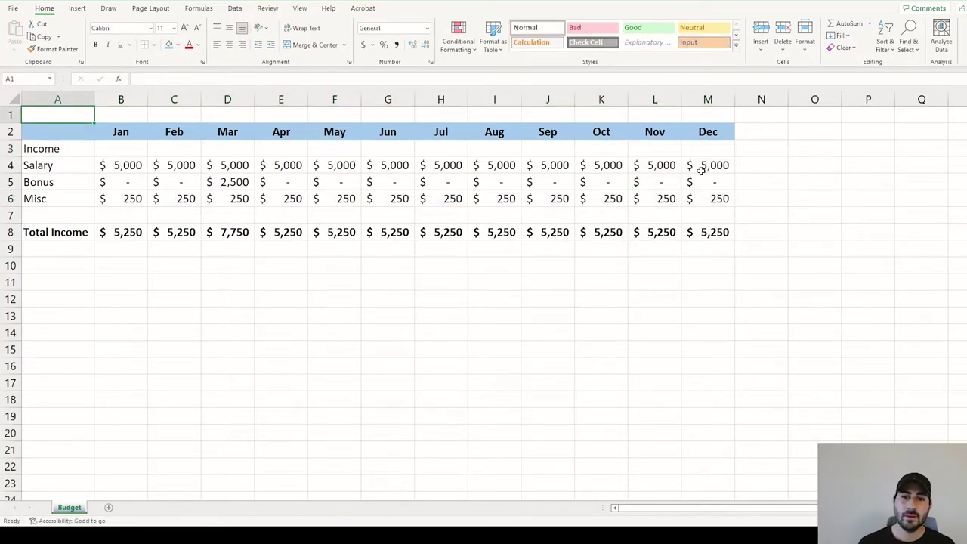
- Fill the Total Income row A8:M8 light blue, then check the January total and September bonus
left_click_drag(686, 233, 45, 233)
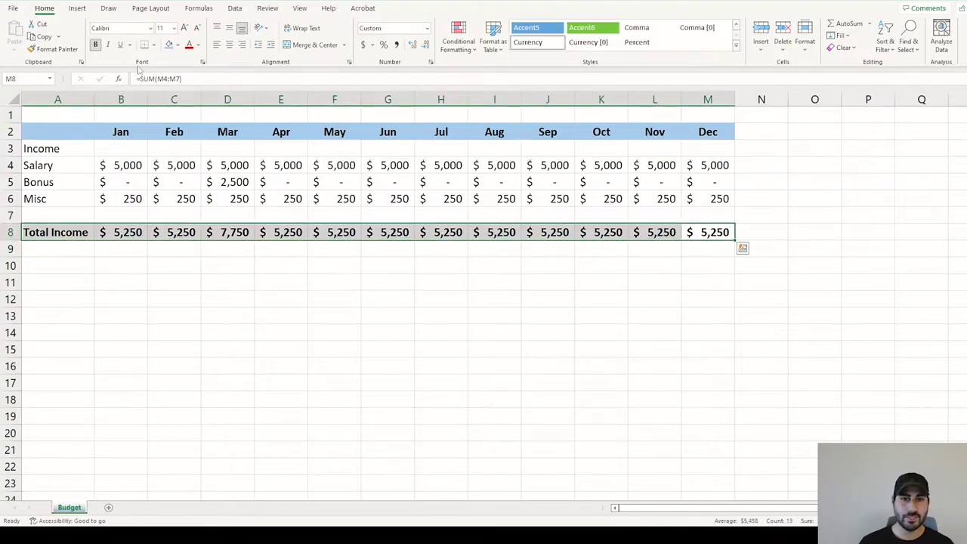
left_click(168, 44)
left_click(138, 257)
left_click(129, 232)
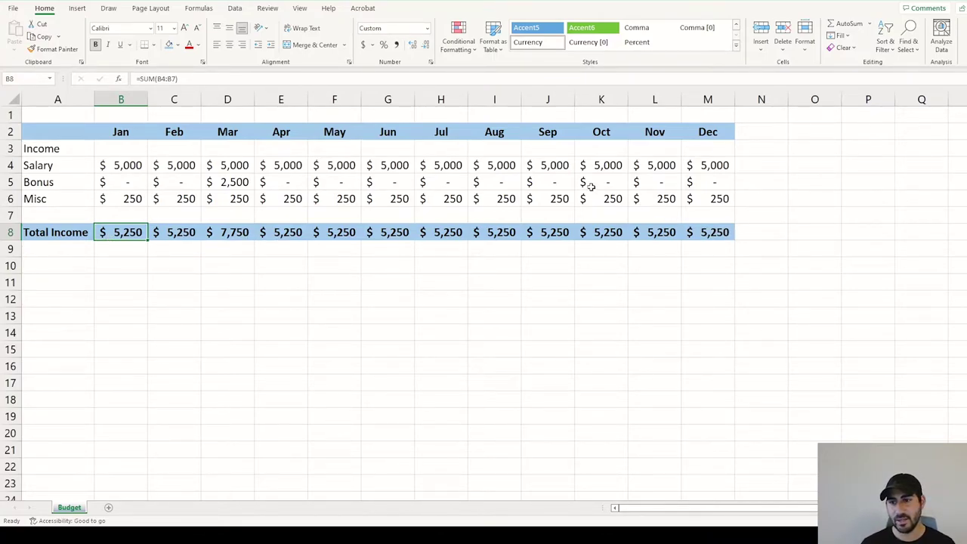
left_click(559, 181)
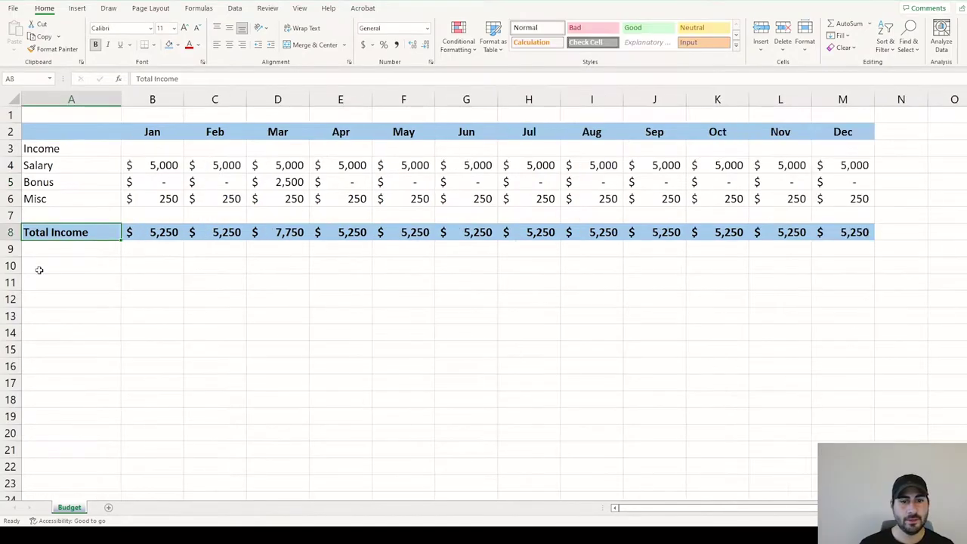
- Add Investments, Brokerage and IRA labels in A10:A12
left_click(40, 268)
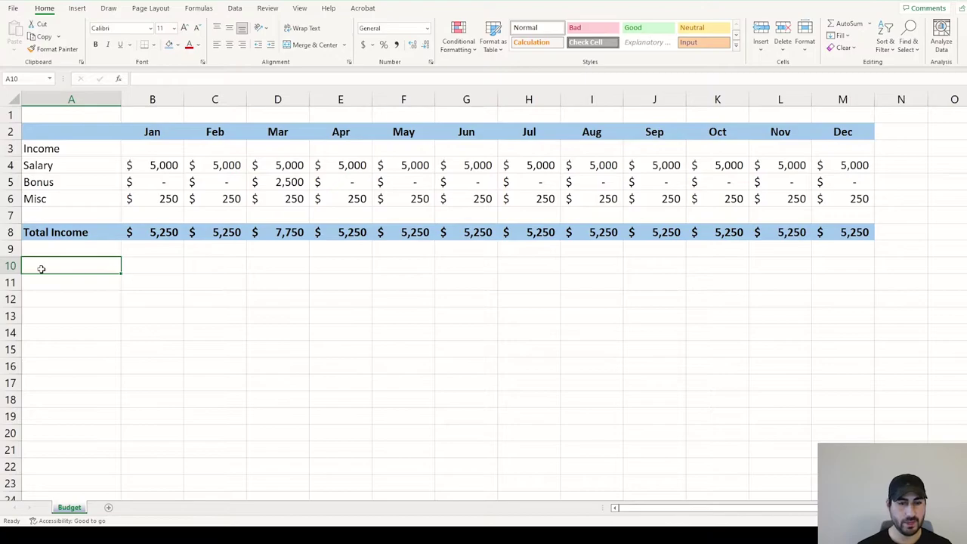
type("Investments")
key("Return")
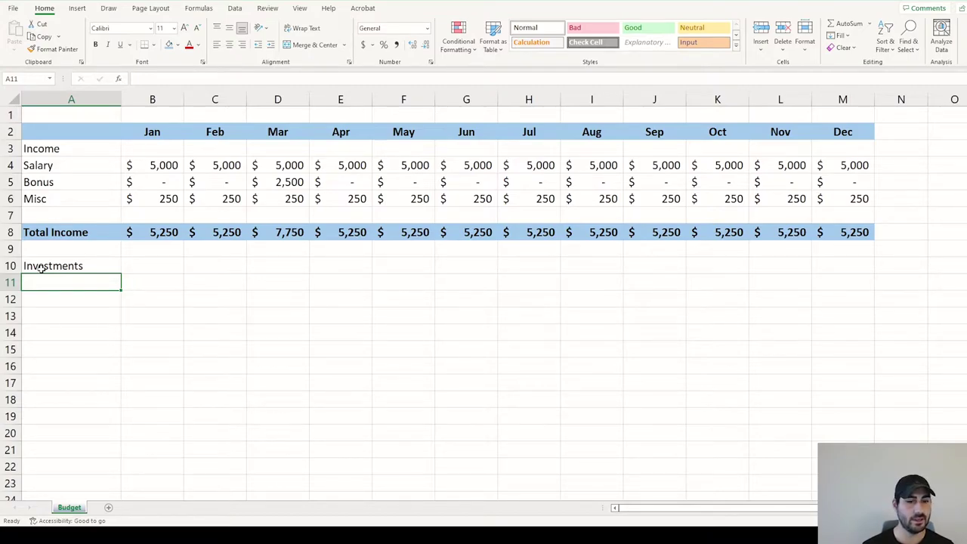
type("Brokerage")
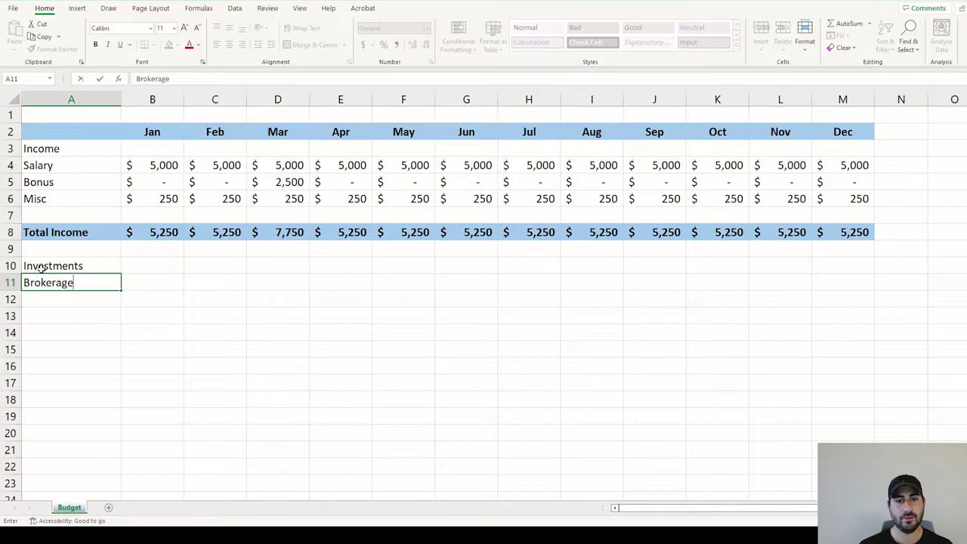
key("Return")
type("IRA")
key("Return")
key("Up")
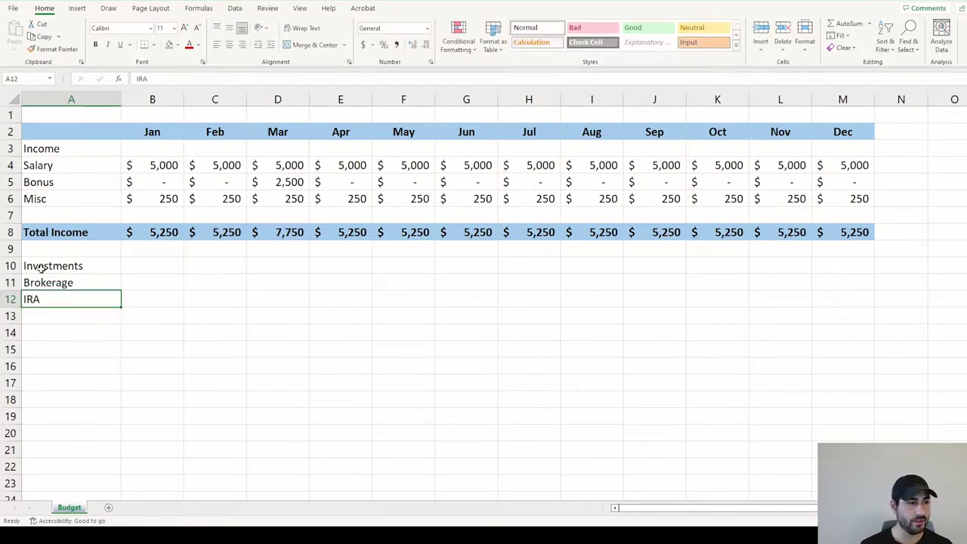
- Bold the Investments and Income headings and indent the item labels beneath them
key("Up")
key("Up")
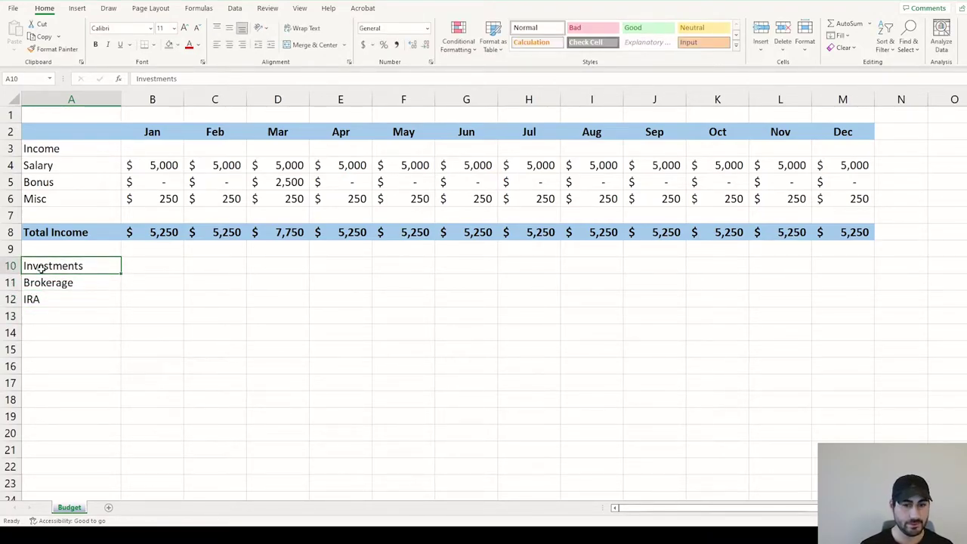
key("ctrl+b")
key("Up")
key("Up")
key("Up")
key("Up")
key("Up")
key("Up")
key("Up")
key("ctrl+b")
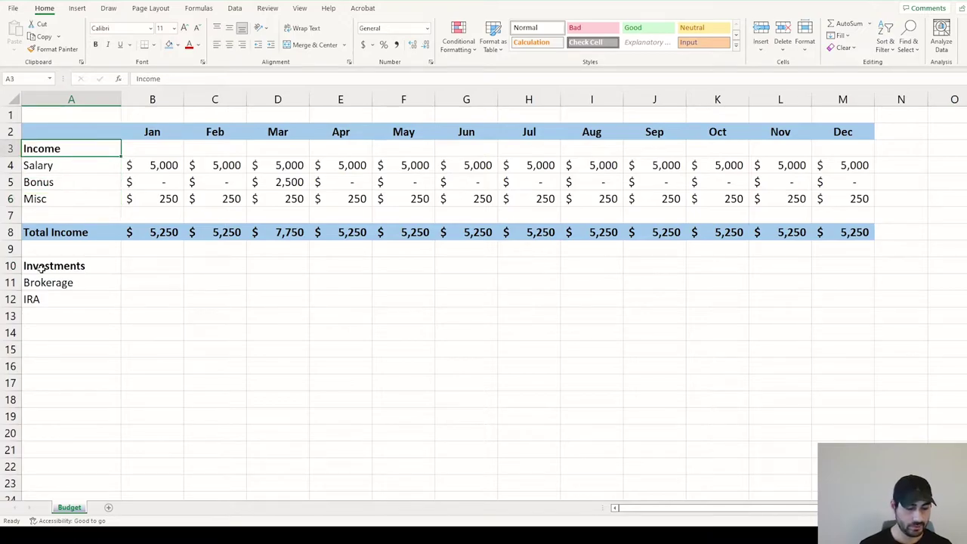
key("Down")
key("shift+Down")
key("shift+Down")
key("shift+Down")
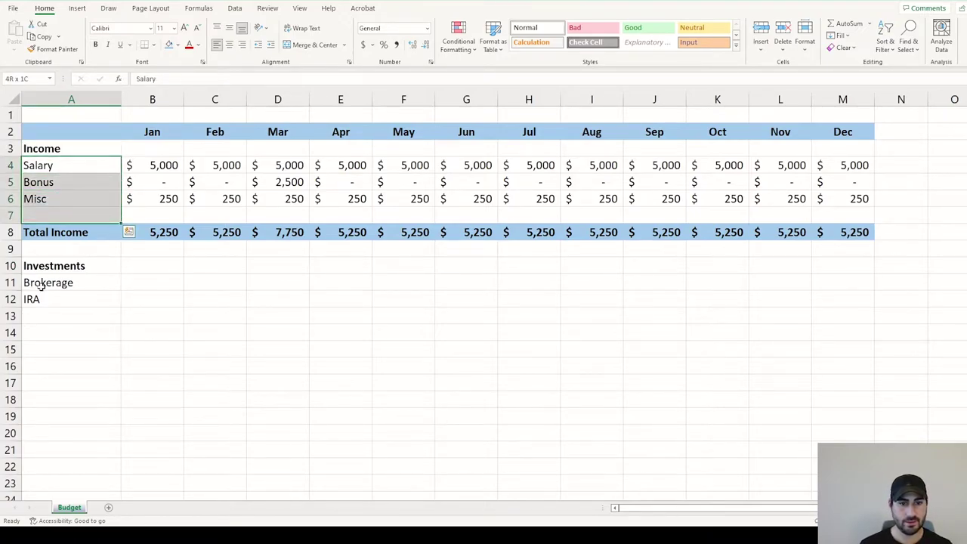
left_click_drag(35, 282, 56, 323)
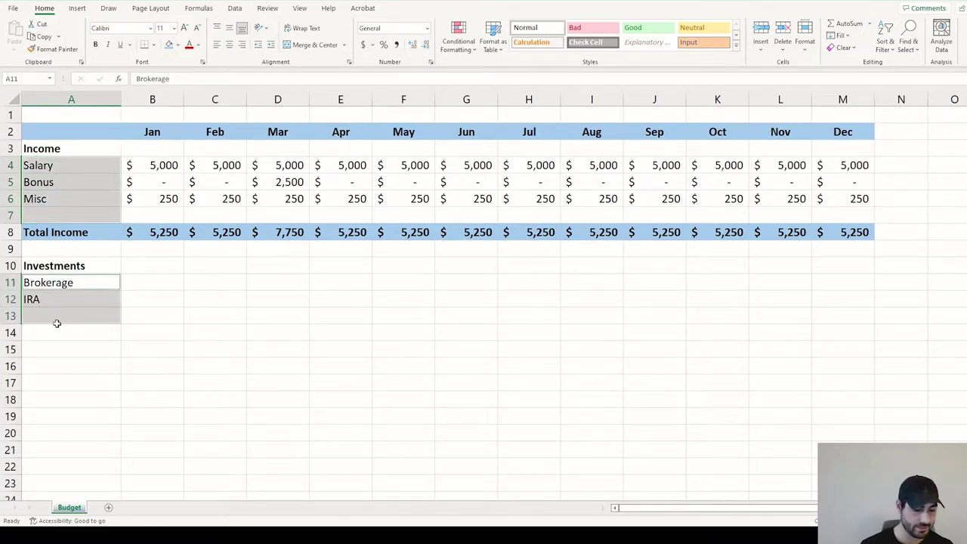
key("alt+h")
key("6")
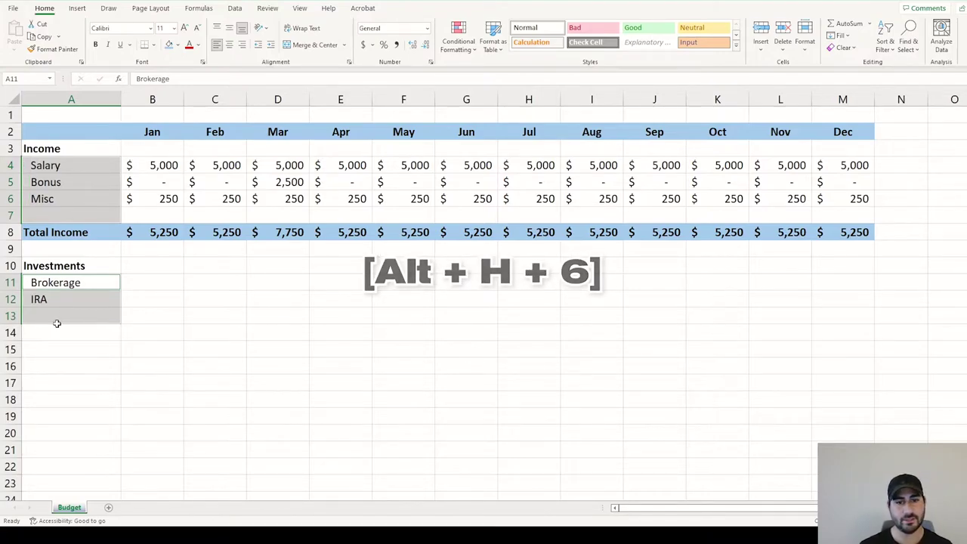
key("Down")
key("Down")
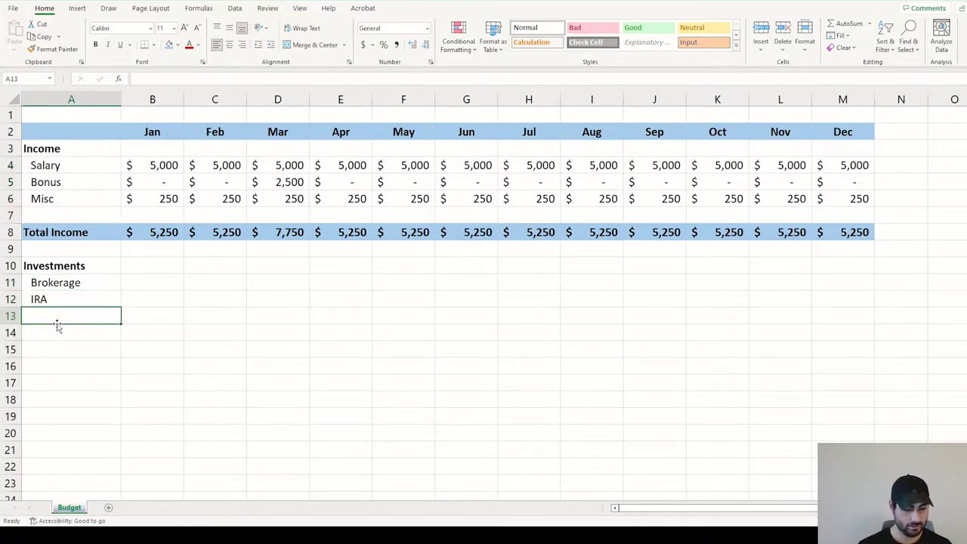
- Add a bold, unindented Total Investments label in A13
type("Total Inv")
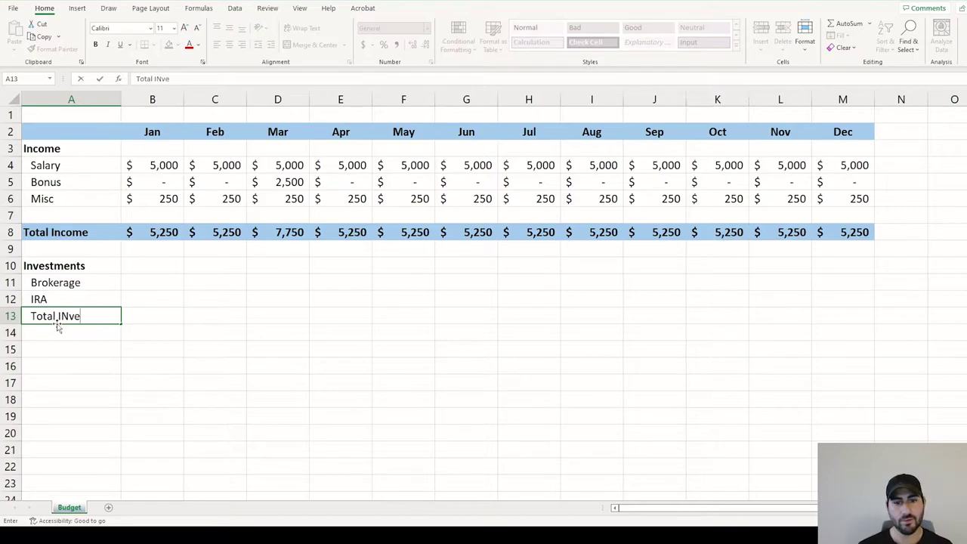
key("BackSpace")
key("BackSpace")
type("nvestments")
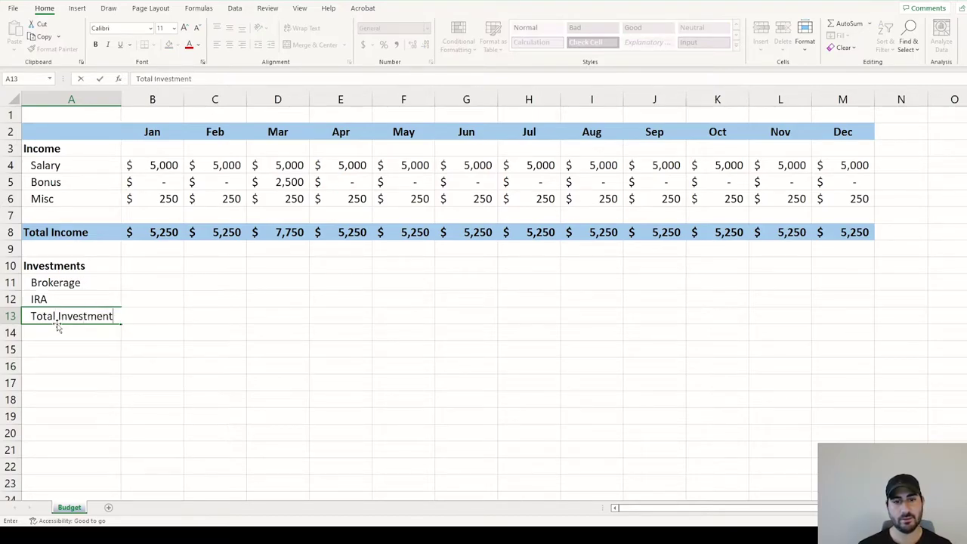
key("Return")
key("Up")
key("ctrl+b")
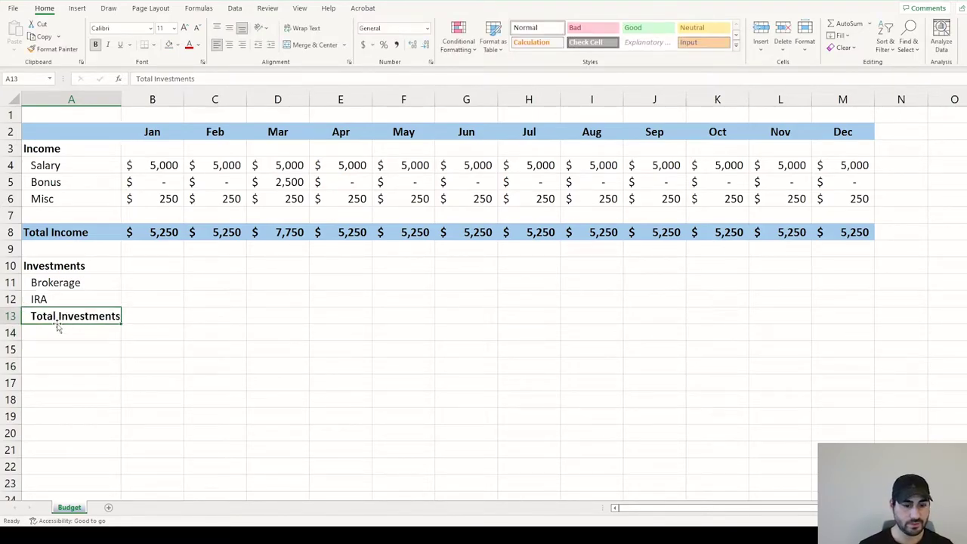
key("alt+h")
key("5")
- Total January investments with =SUM(B11:B12) and copy the formula through December
key("Tab")
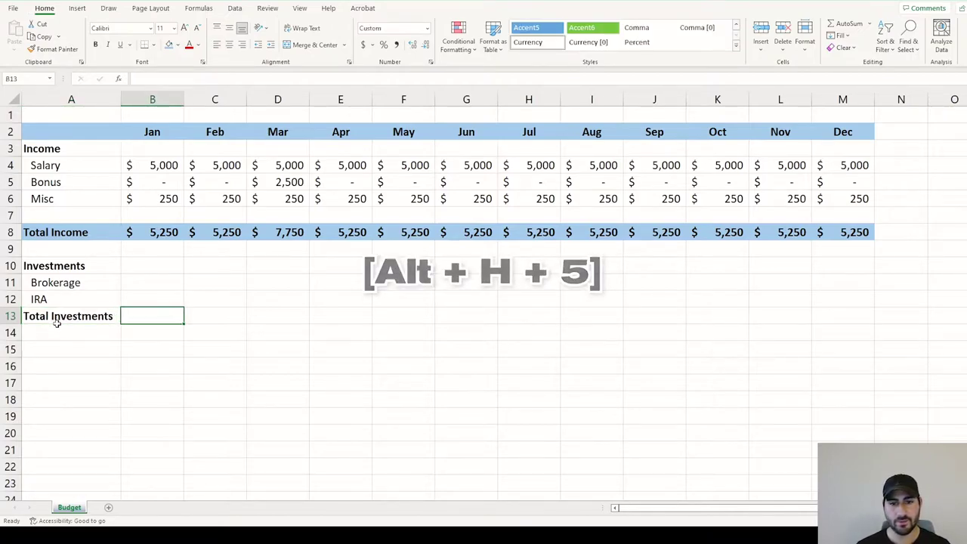
type("s=sum")
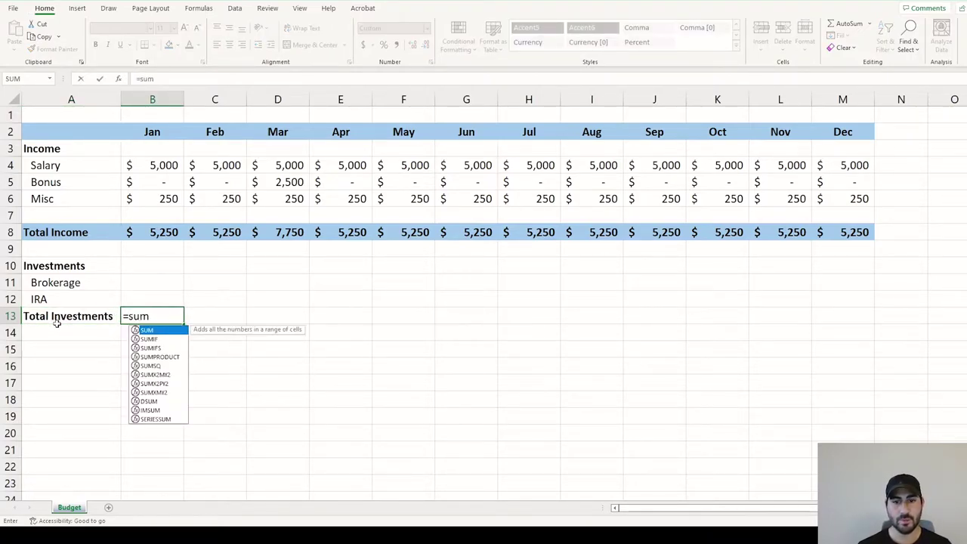
key("Tab")
key("Up")
key("shift+Up")
key("ctrl+Return")
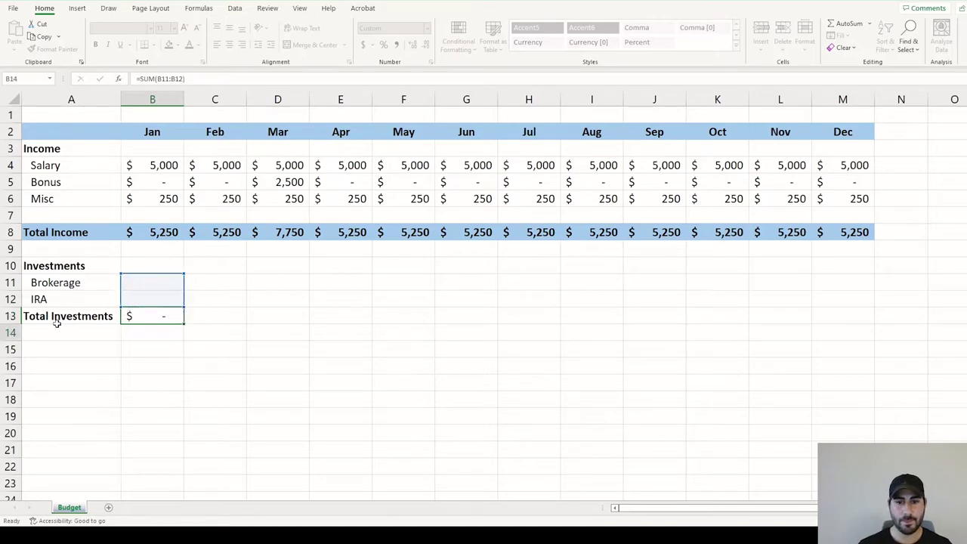
key("ctrl+c")
key("shift+Right")
key("shift+Right")
key("shift+Right")
key("shift+Right")
key("shift+Right")
key("shift+Right")
key("shift+Right")
key("shift+Right")
key("shift+Right")
key("shift+Right")
key("shift+Right")
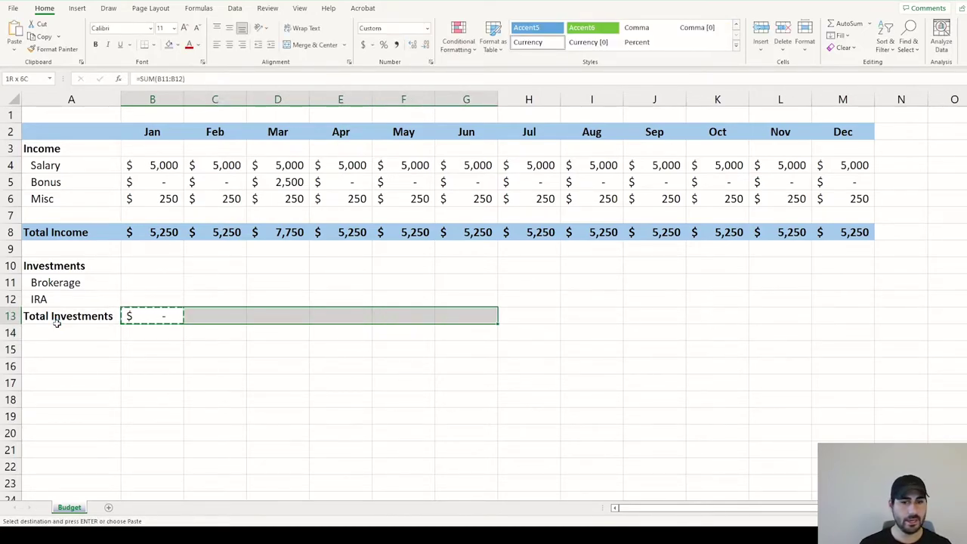
key("ctrl+v")
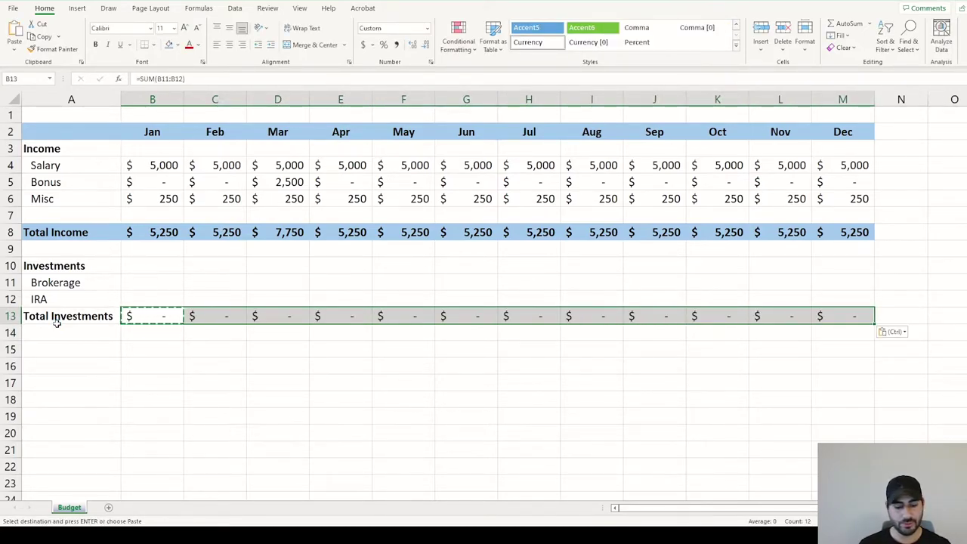
key("Escape")
- Fill the Total Investments row light blue
left_click(134, 276)
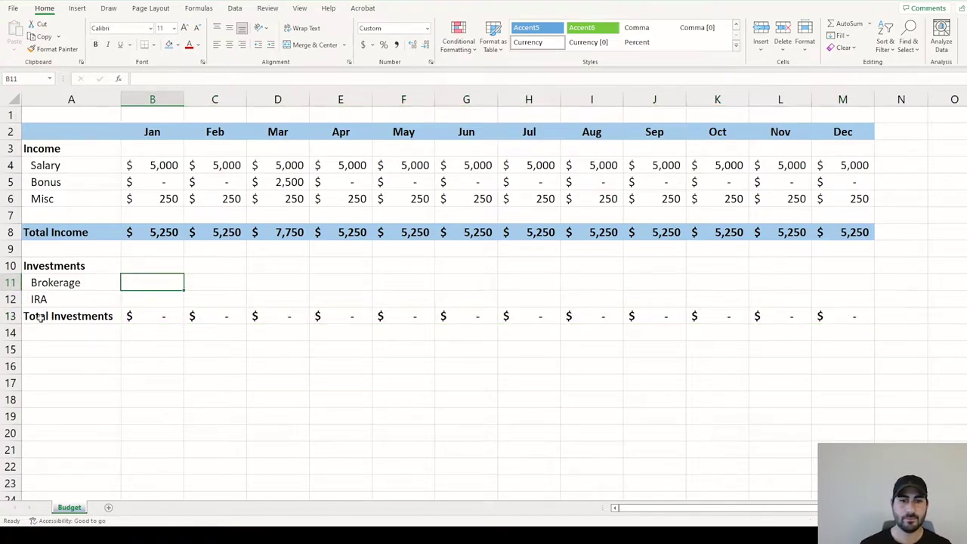
left_click_drag(68, 316, 842, 317)
left_click(169, 45)
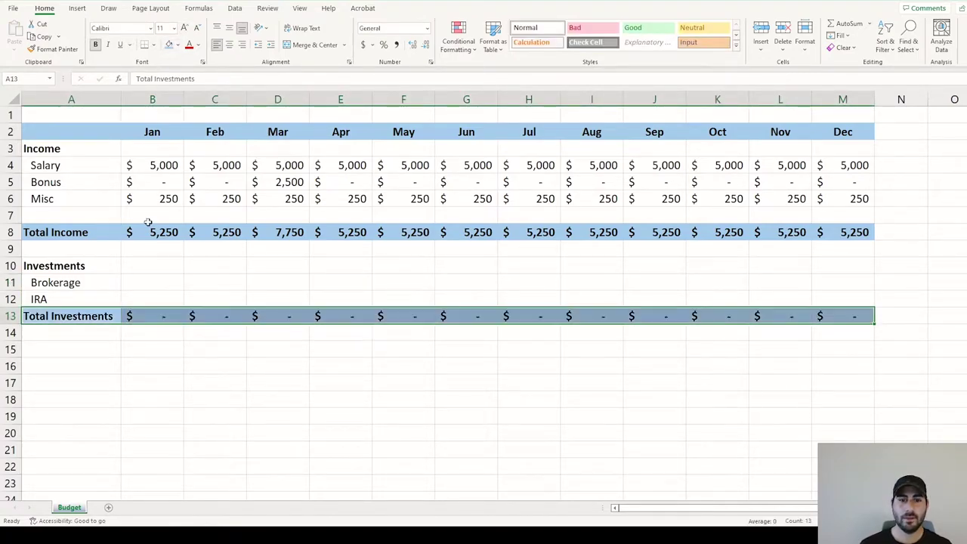
- Enter Brokerage 300 and IRA 500 for January and copy them across Feb–Dec
left_click(145, 278)
type("300")
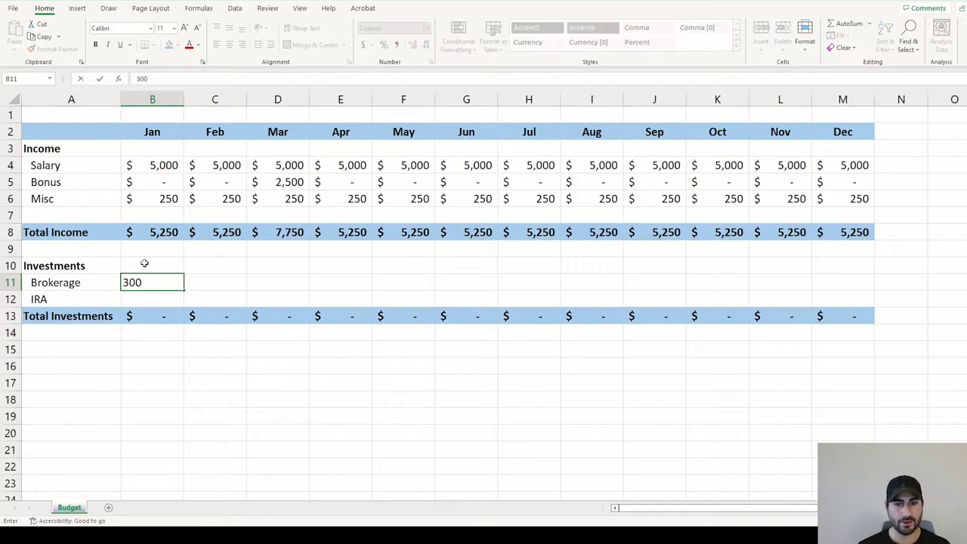
key("Return")
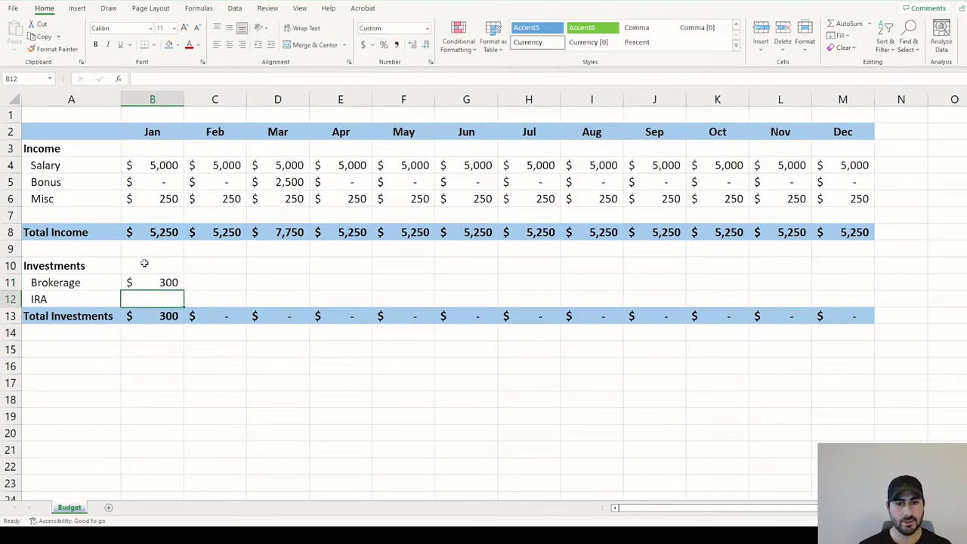
type("500")
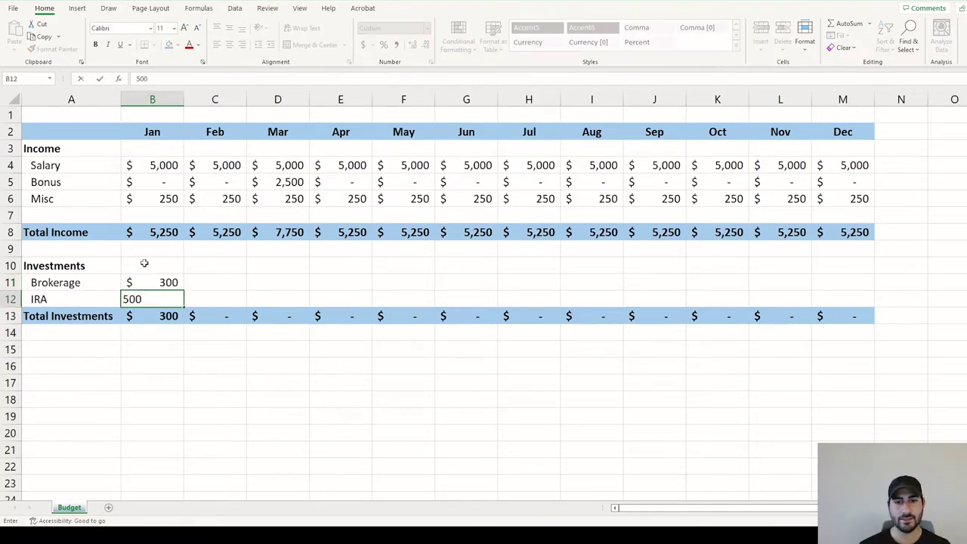
key("Return")
key("Up")
key("shift+Up")
key("ctrl+c")
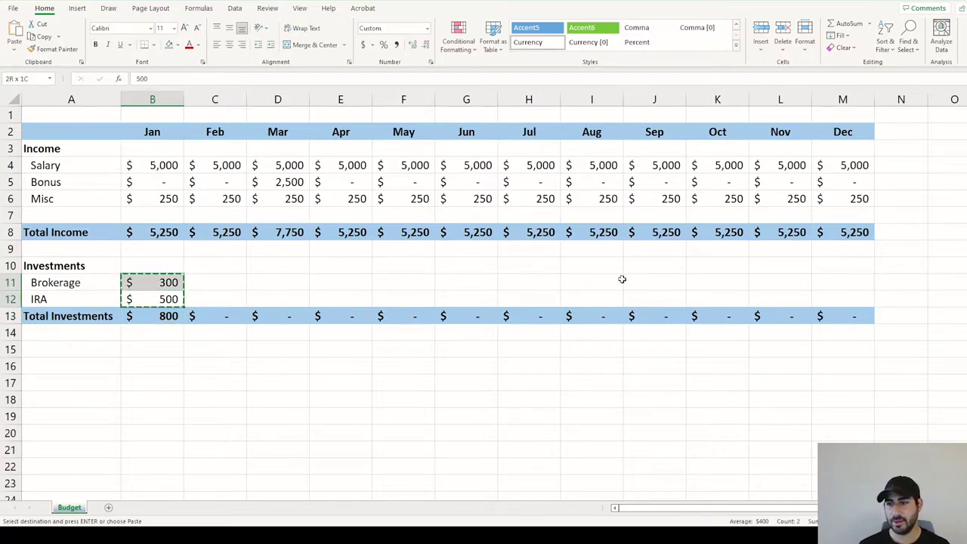
left_click_drag(214, 282, 857, 302)
key("ctrl+v")
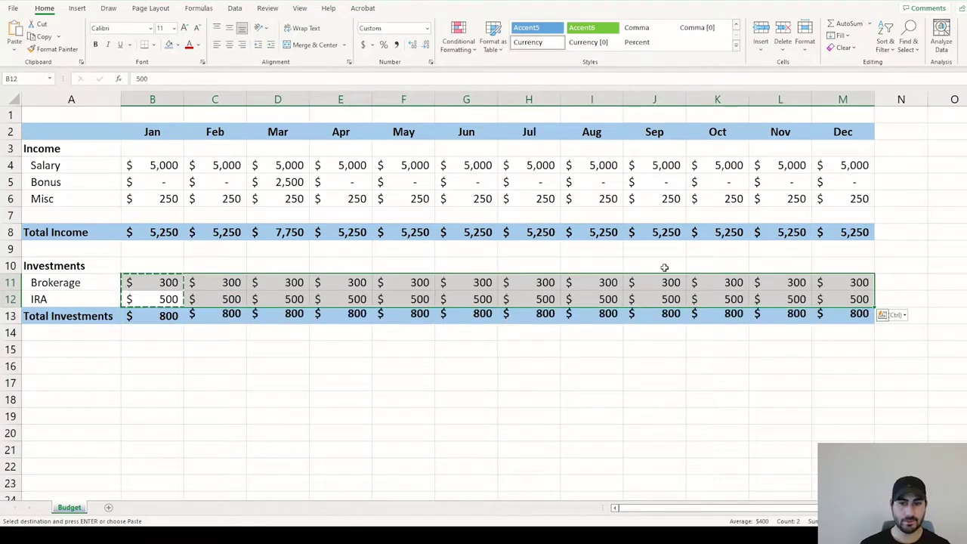
key("Escape")
- Set the December Brokerage amount to 0
left_click(859, 282)
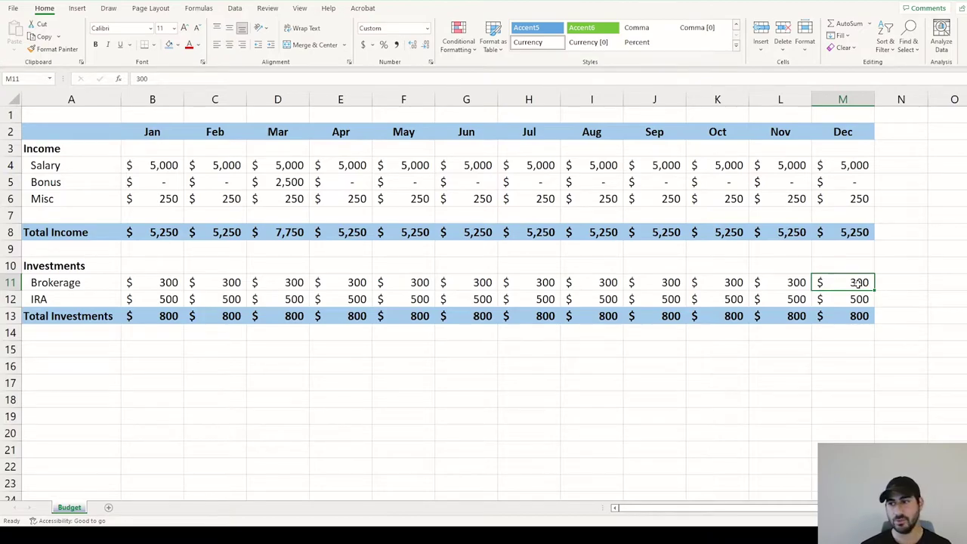
type("0")
key("Return")
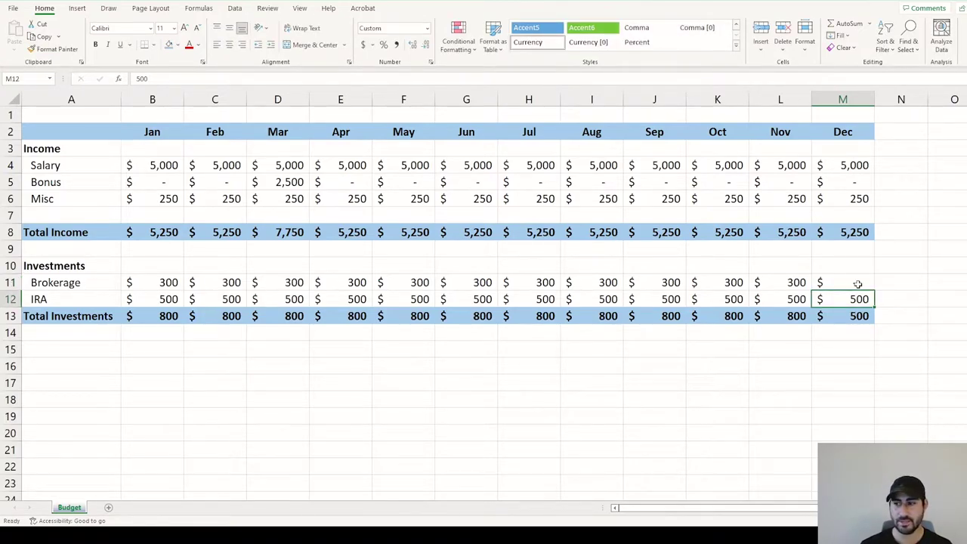
left_click(905, 126)
- Add an FY heading in N2 and a full-year =SUM(B4:M4) Salary total in N4
type("FY")
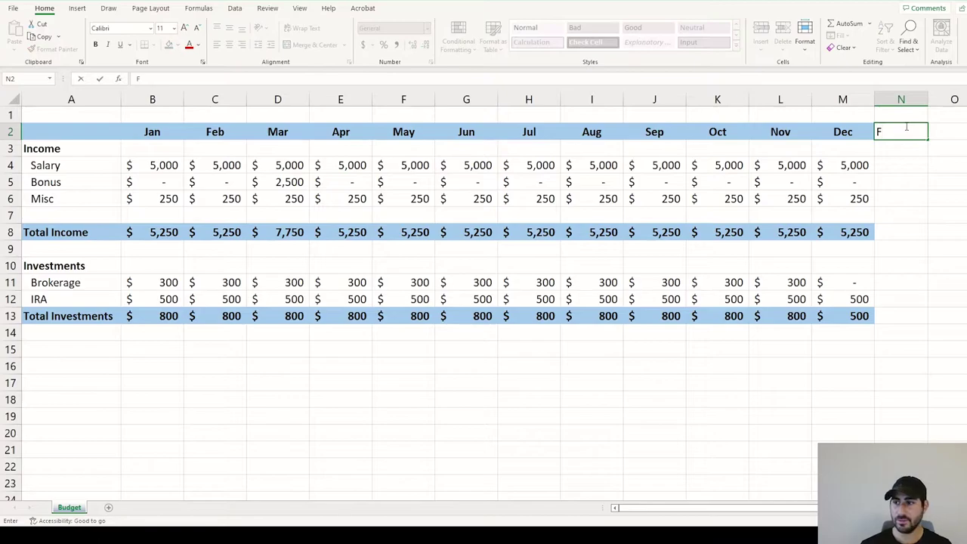
key("Return")
key("Down")
key("Down")
key("Up")
type("=SUM(")
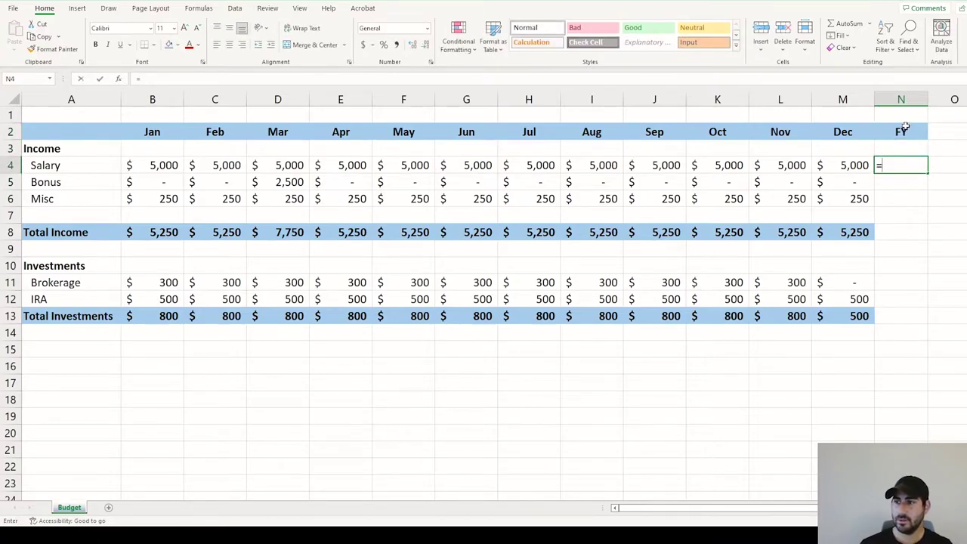
key("Left")
key("ctrl+shift+Left")
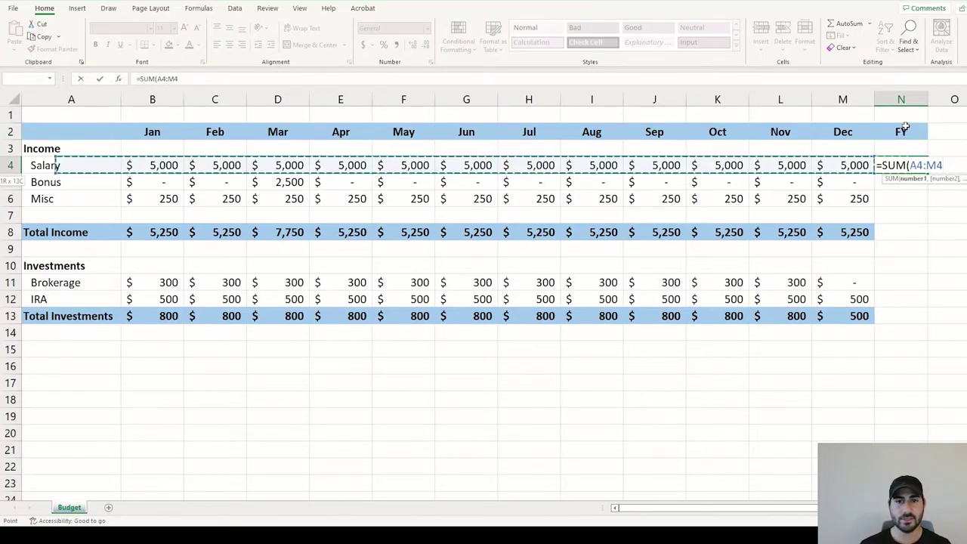
key("shift+Right")
type("(")
key("Return")
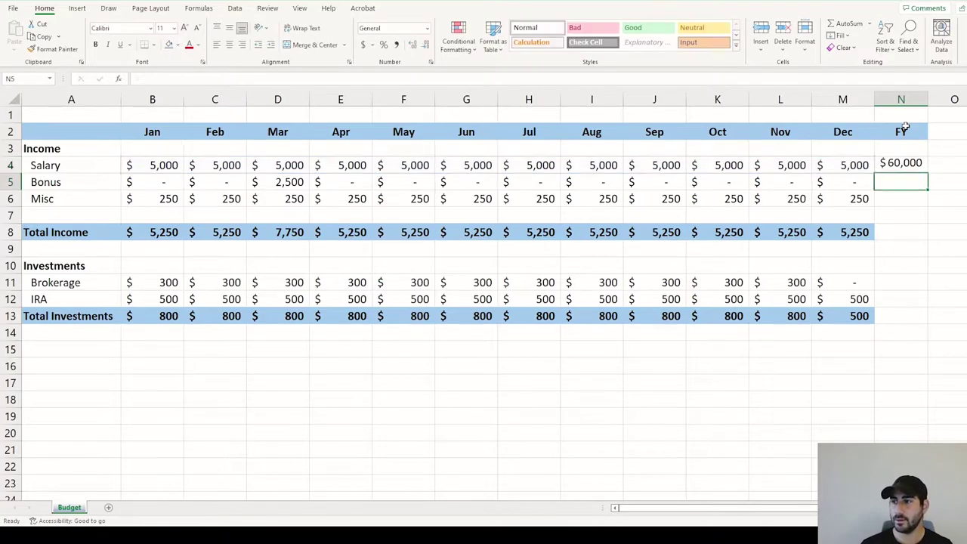
- Copy the FY formula down through Total Investments and clear the zero totals beside blank rows
key("Up")
key("ctrl+c")
left_click_drag(901, 164, 901, 318)
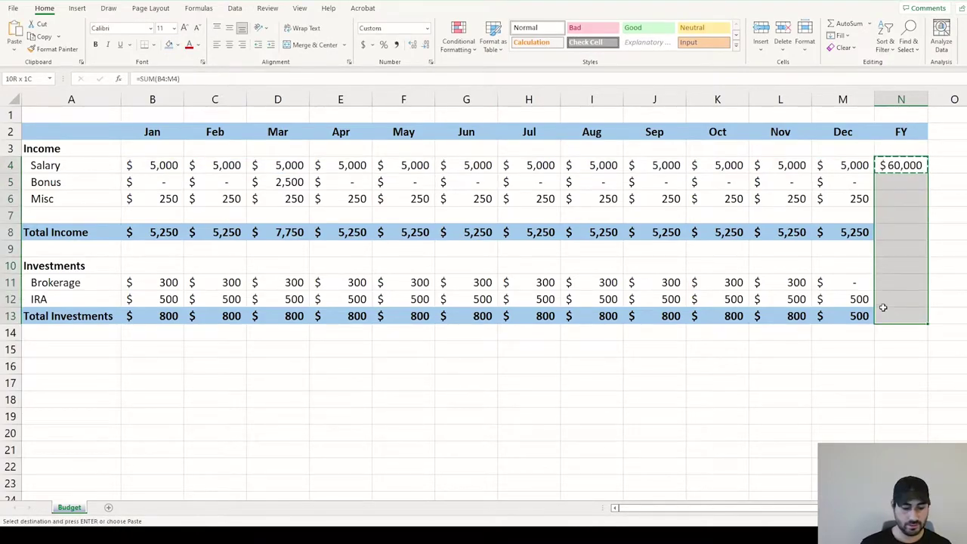
key("ctrl+v")
left_click_drag(899, 249, 888, 263)
key("Delete")
left_click(908, 216)
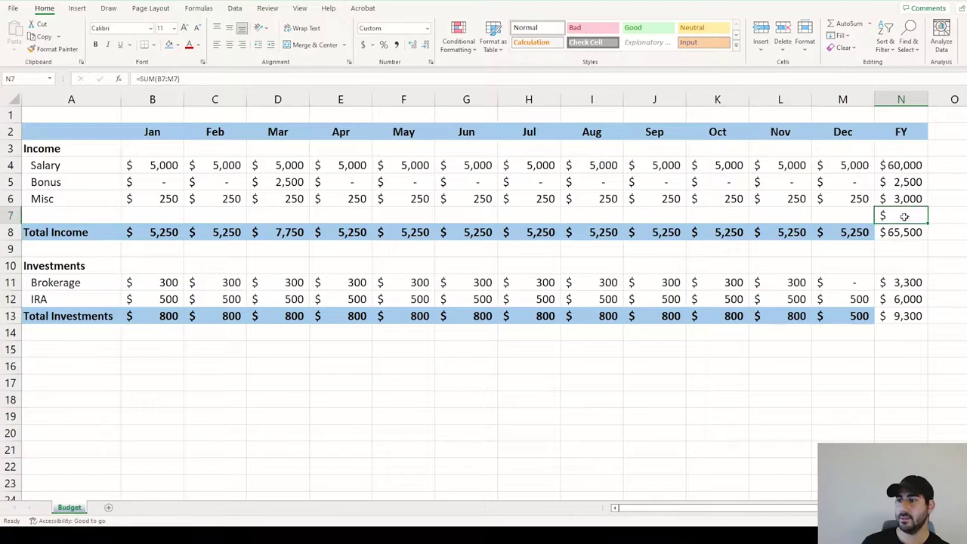
key("Delete")
- Give the FY Total Income and Total Investments cells the total-row formatting
left_click(831, 234)
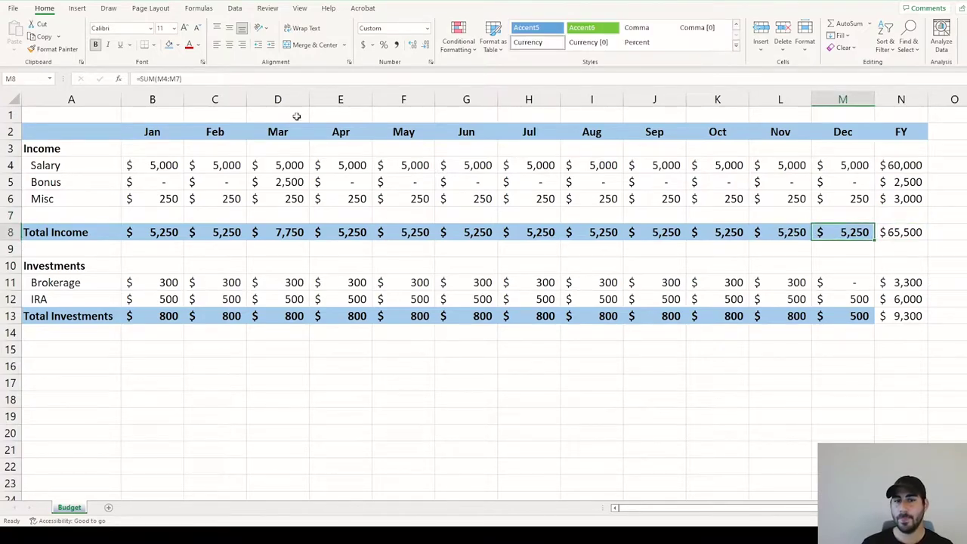
left_click(51, 49)
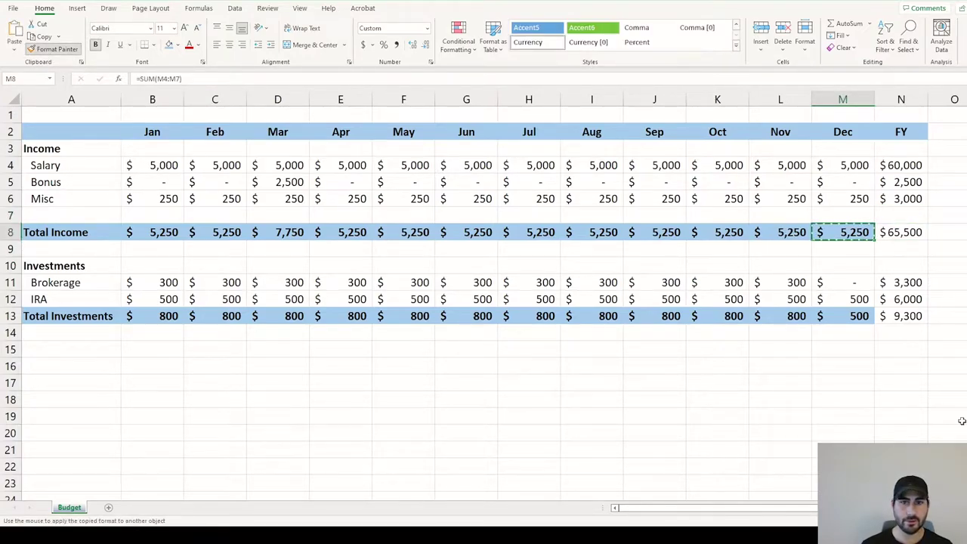
left_click(896, 229)
left_click(51, 49)
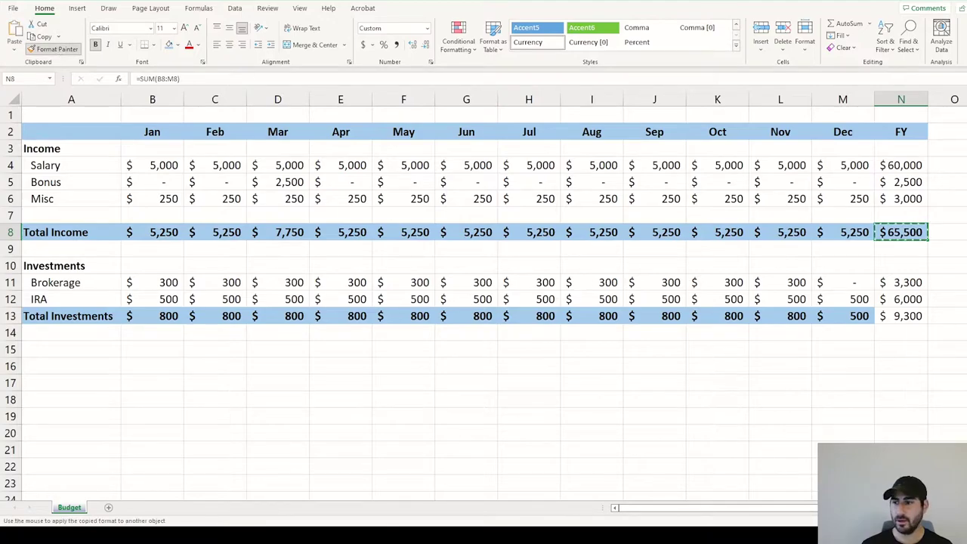
left_click(909, 316)
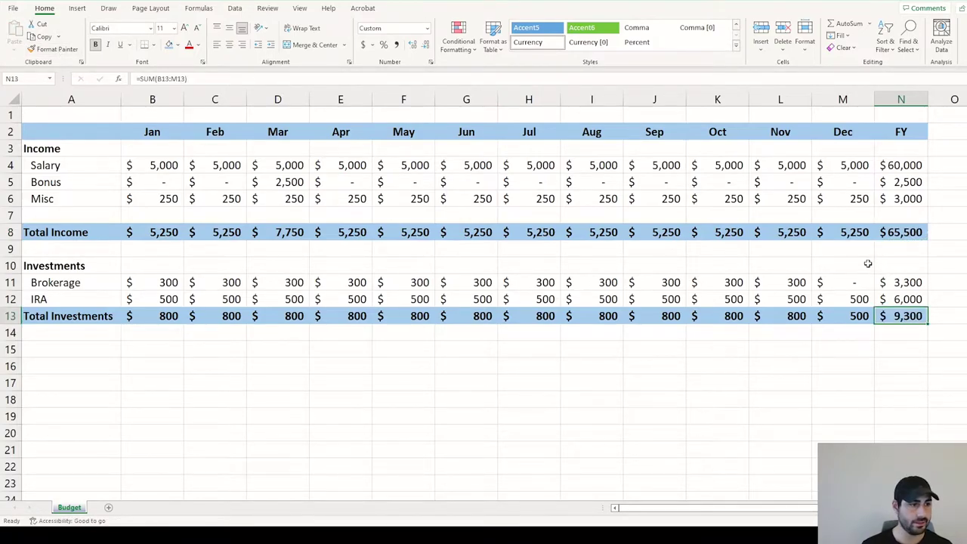
left_click(868, 266)
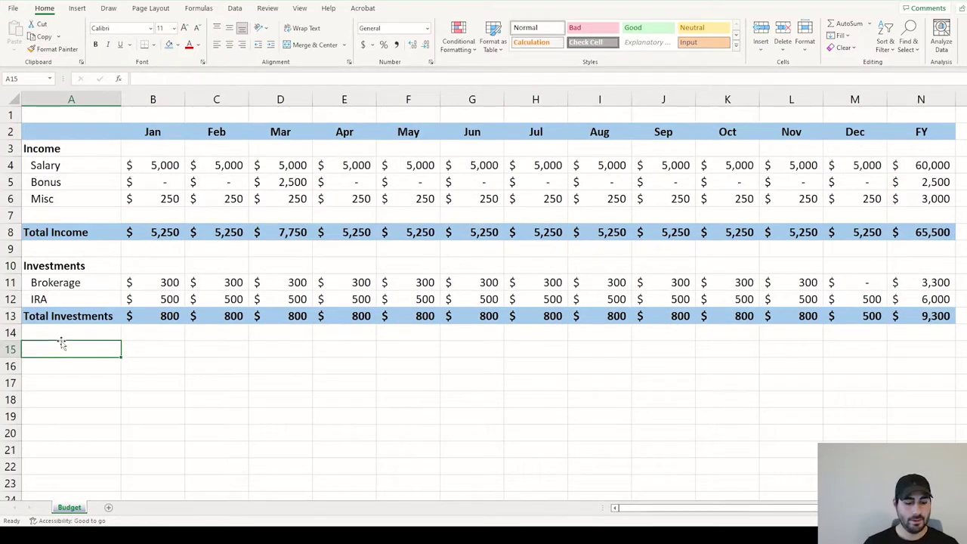
- Type a bold 'Expenses' heading in A15
type("Expenses")
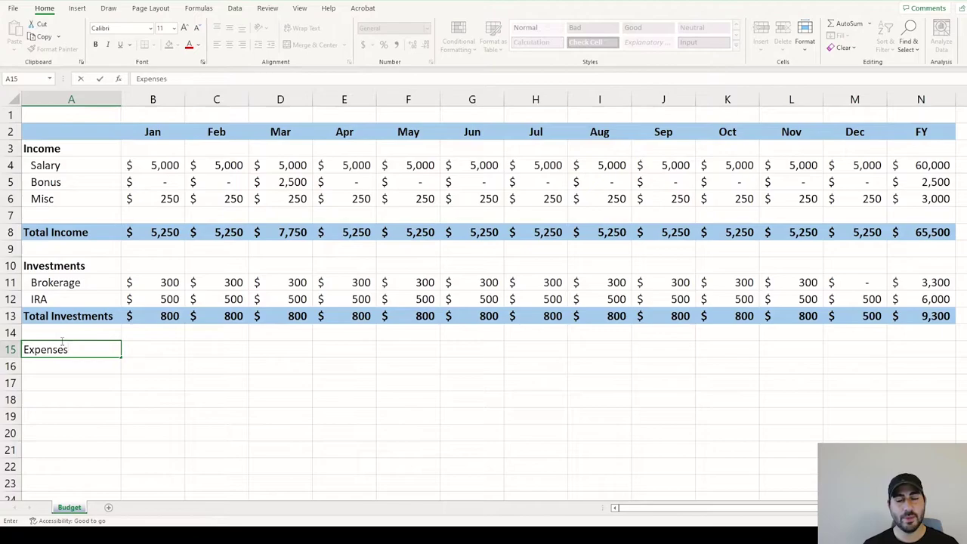
key("Return")
key("Up")
key("ctrl+b")
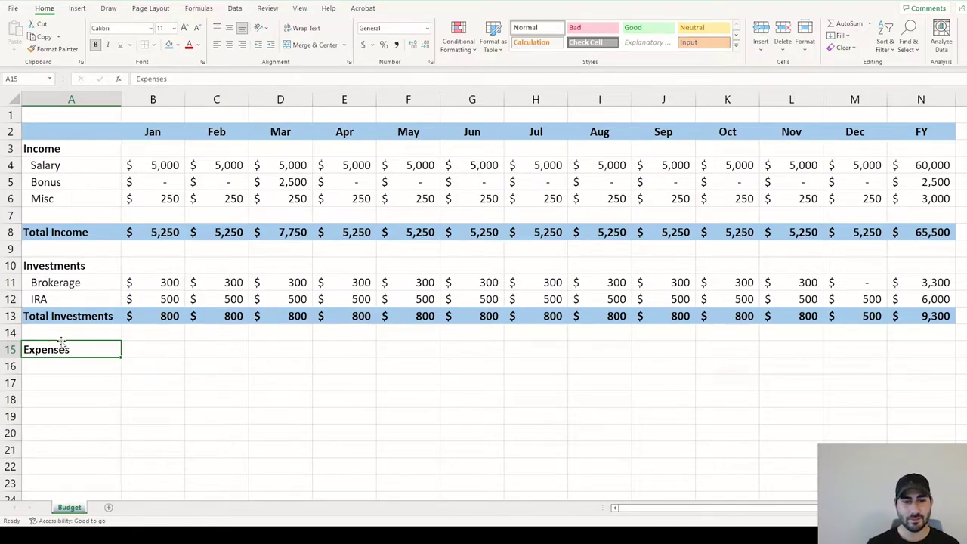
- Label row 16 'Rent' and fill 1200 for every month Jan through Dec
key("Return")
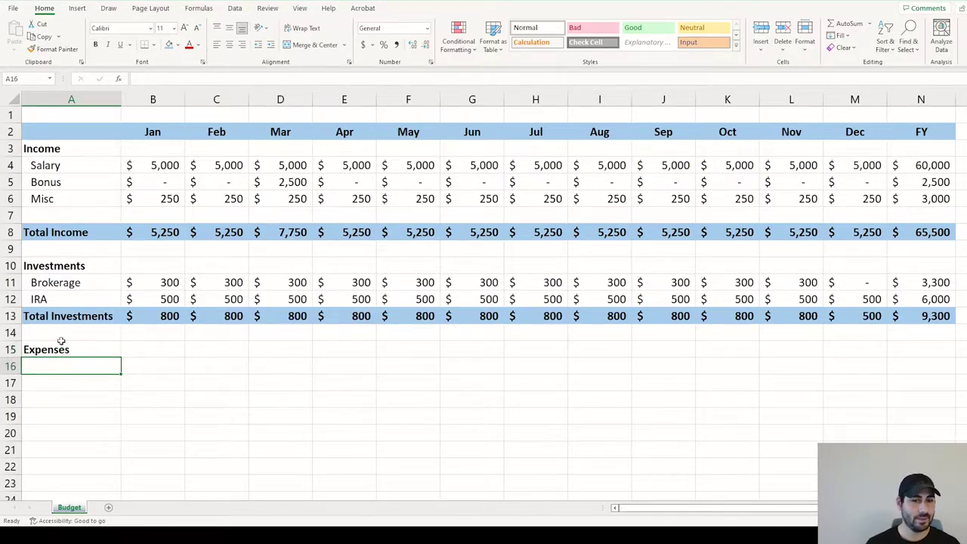
type("Rent")
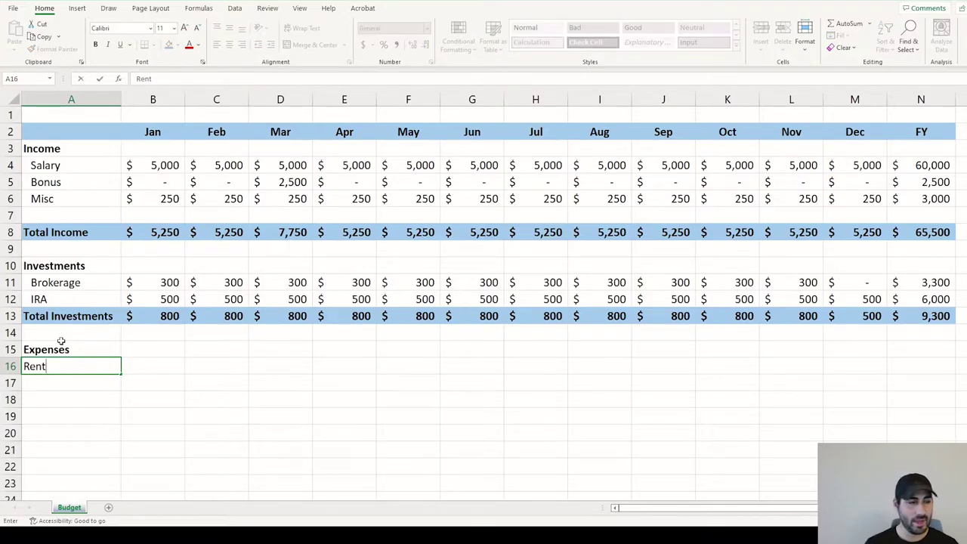
key("Return")
key("Up")
key("Right")
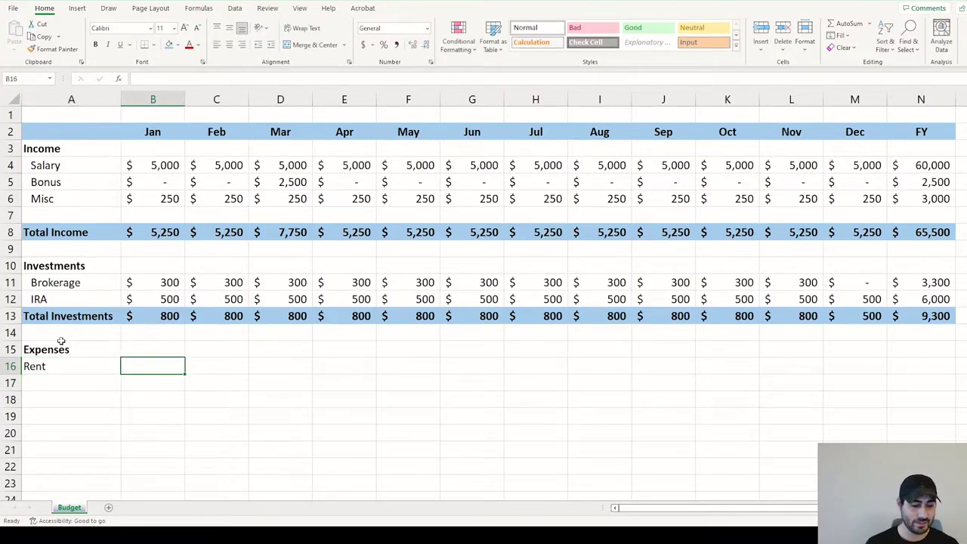
type("1200")
key("Return")
key("Up")
key("ctrl+c")
key("shift+Right")
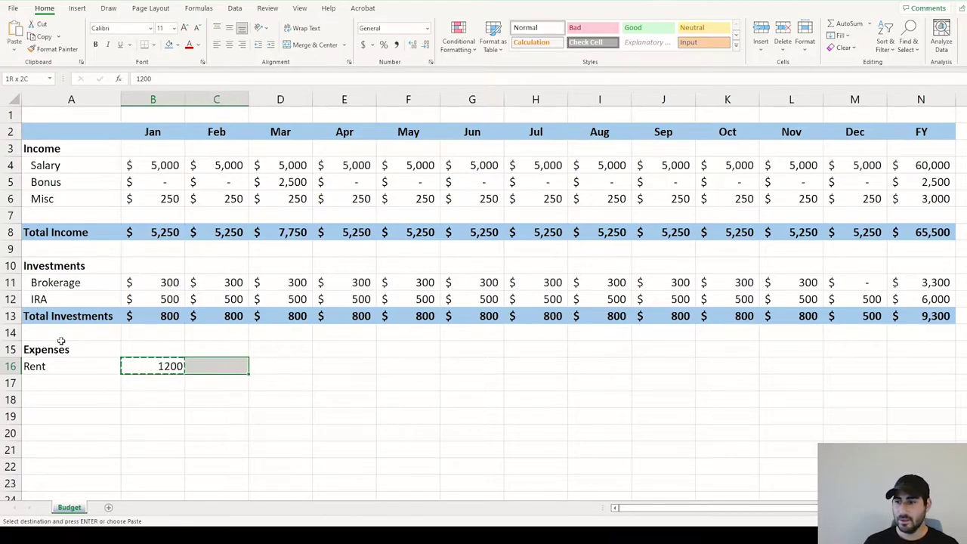
key("shift+Right")
key("shift+Right")
key("shift+Right")
key("shift+Right")
key("shift+Right")
key("shift+Right")
key("shift+Right")
key("shift+Right")
key("shift+Right")
key("shift+Right")
key("ctrl+v")
key("Escape")
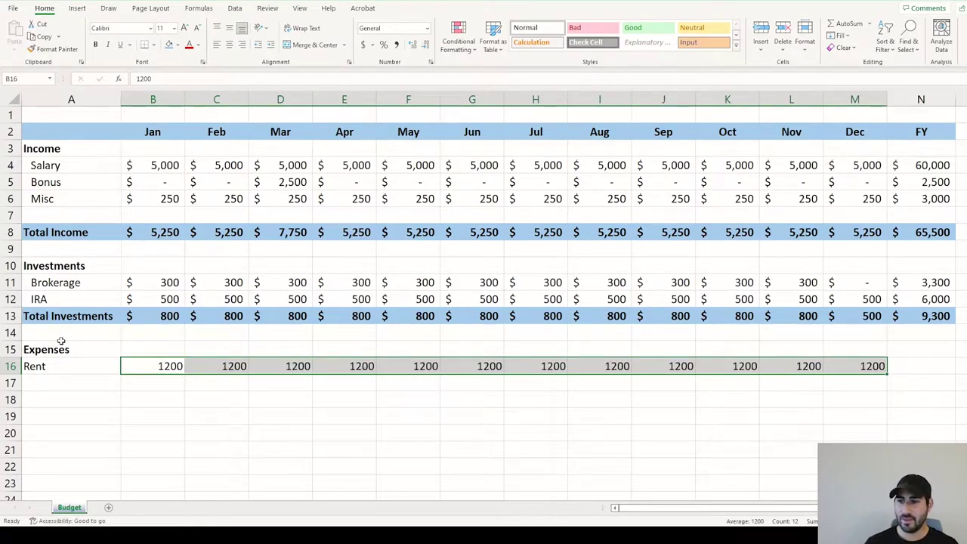
left_click(670, 380)
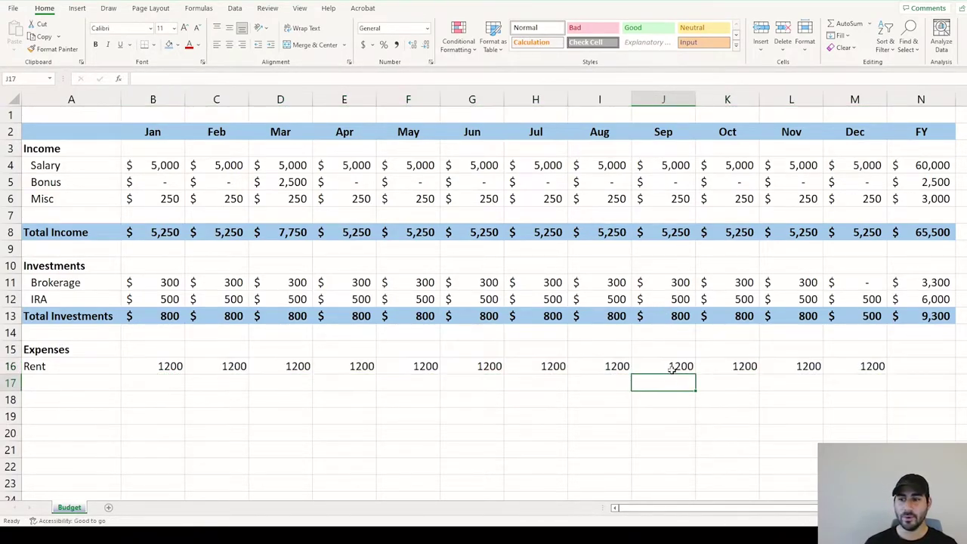
- Change Rent to 1350 for September through December
left_click(670, 367)
type("1350")
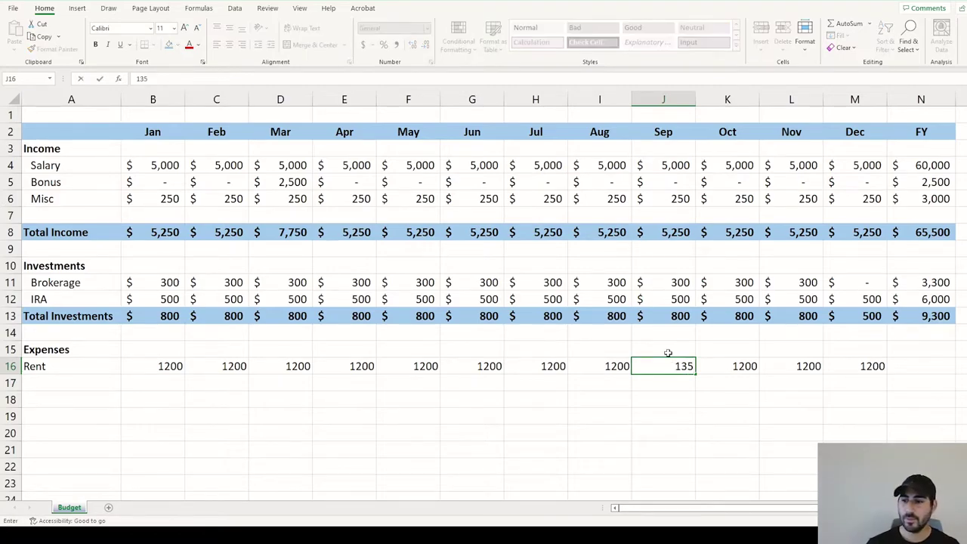
key("ctrl+Return")
key("ctrl+c")
key("shift+Right")
key("shift+Right")
key("shift+Right")
key("ctrl+v")
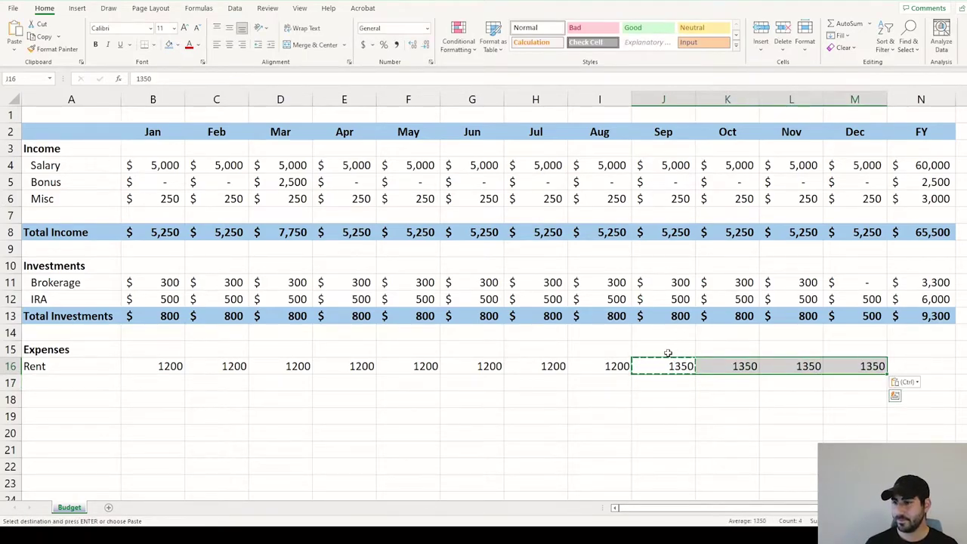
key("Escape")
left_click(936, 283)
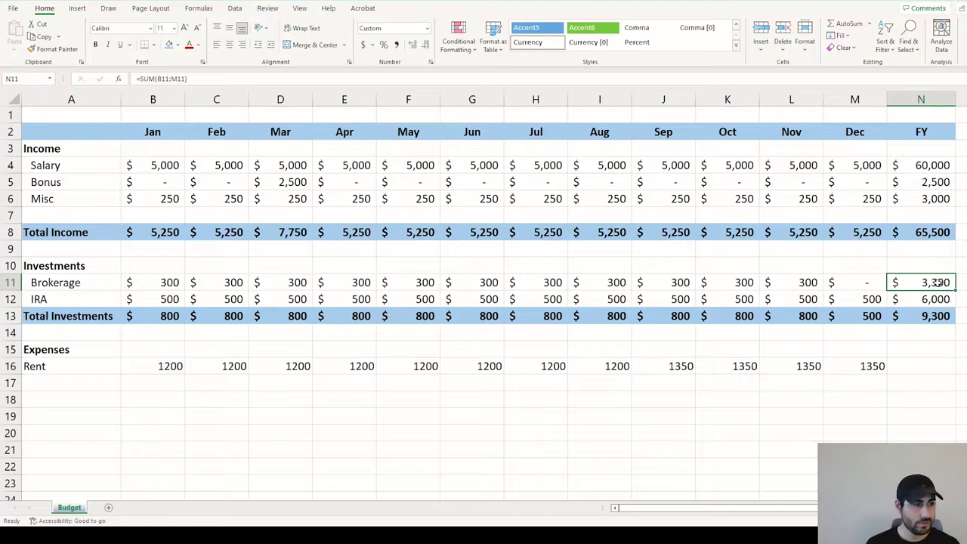
- Paste the FY SUM formula (formulas only) down column N, clearing the blank-row totals
key("ctrl+c")
left_click_drag(933, 282, 925, 483)
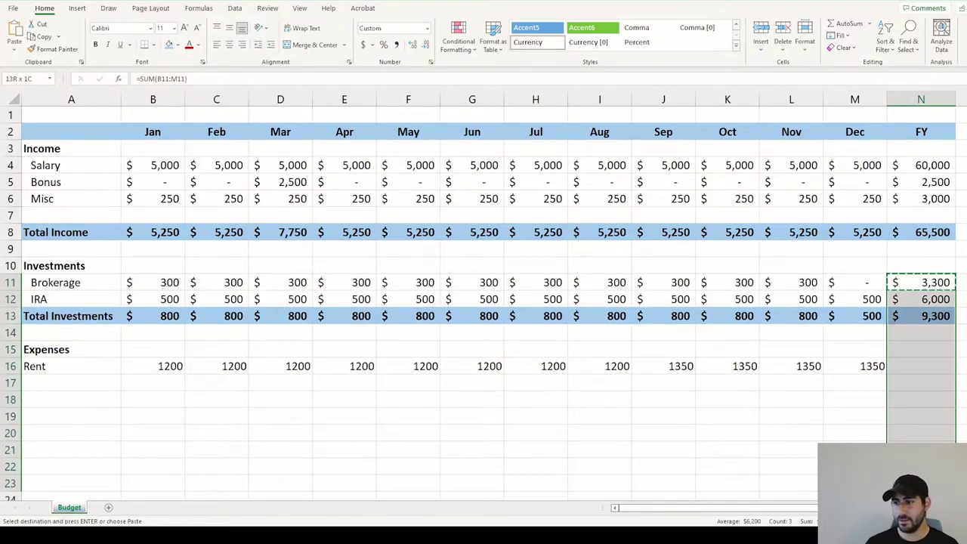
scroll(914, 350, "down", 1)
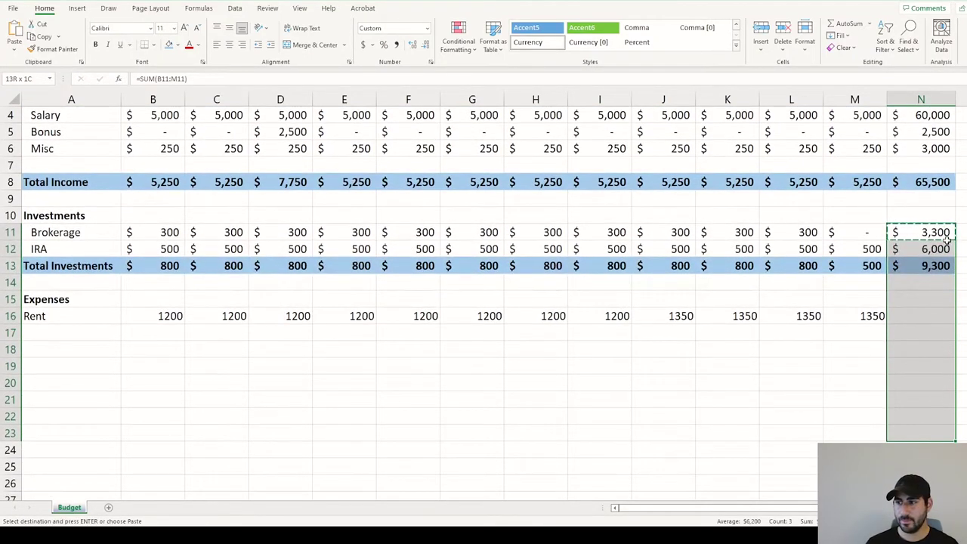
key("ctrl+alt+v")
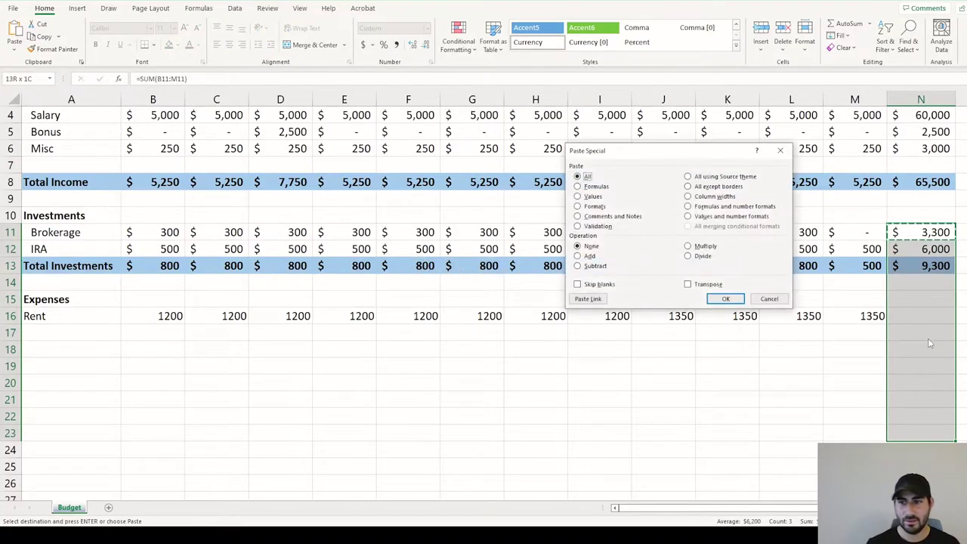
key("f")
key("Return")
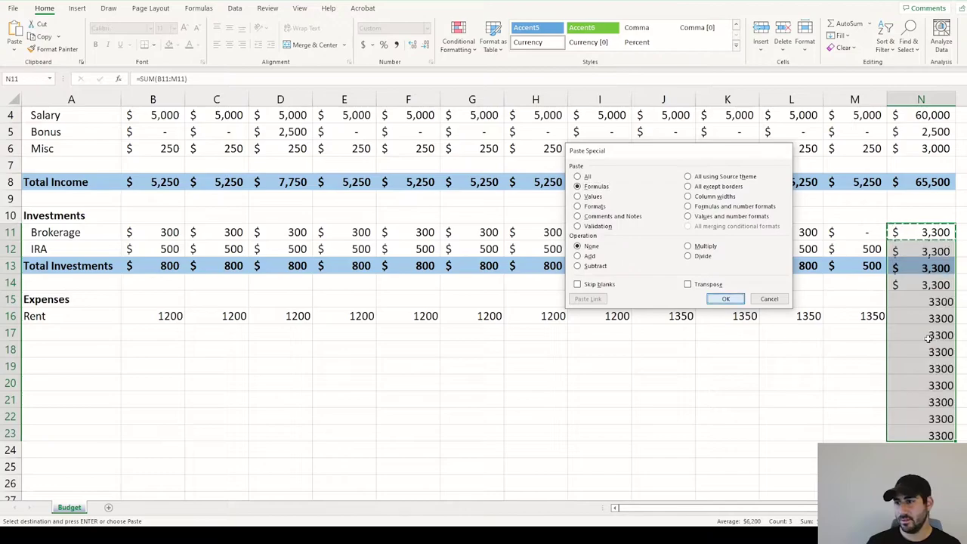
left_click_drag(932, 284, 936, 432)
key("Delete")
key("Delete")
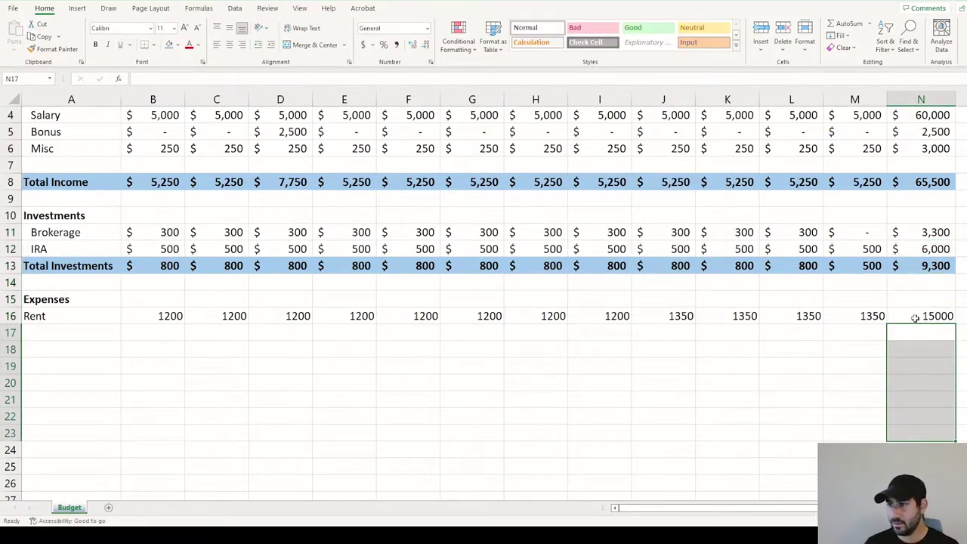
- Format B14:N32 as Accounting currency with no decimal places
left_click(155, 282)
scroll(680, 318, "down", 3)
key("ctrl+shift+End")
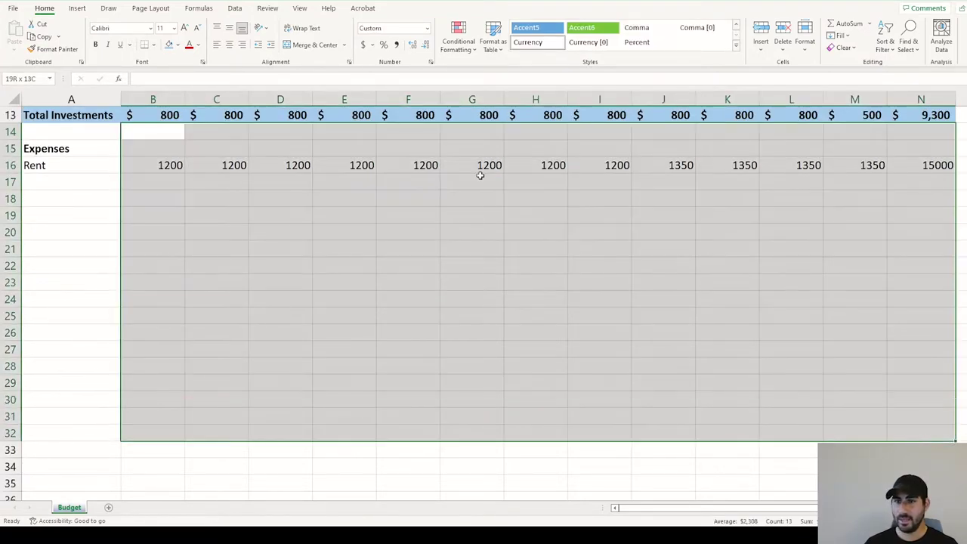
left_click(363, 45)
left_click(424, 46)
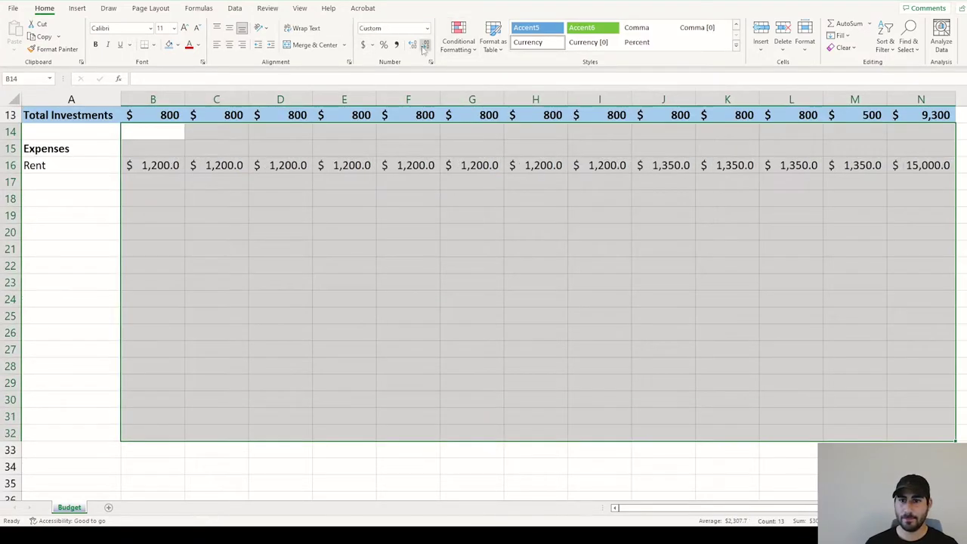
left_click(424, 45)
scroll(265, 269, "up", 4)
left_click(211, 401)
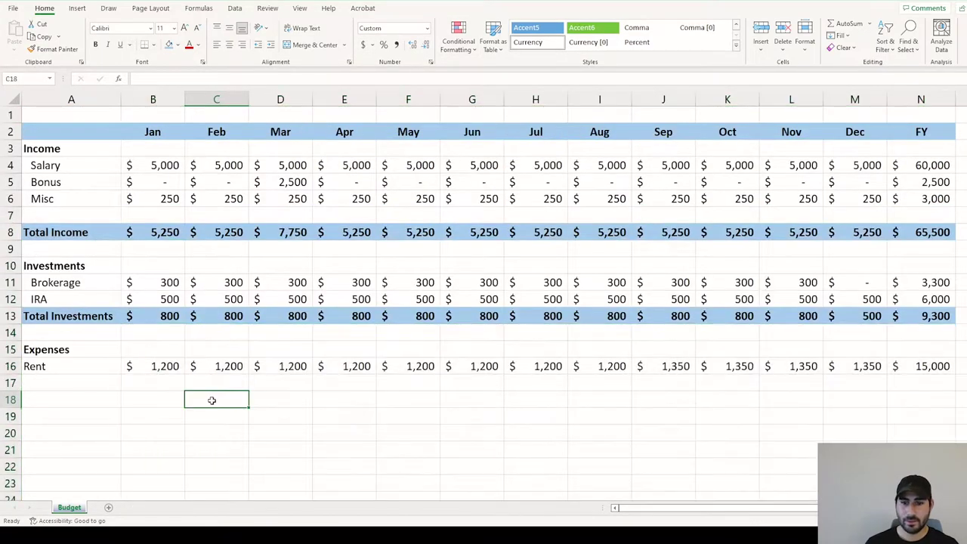
- Add a Utilities row in A17 with 250 for every month
left_click(42, 389)
type("Utili")
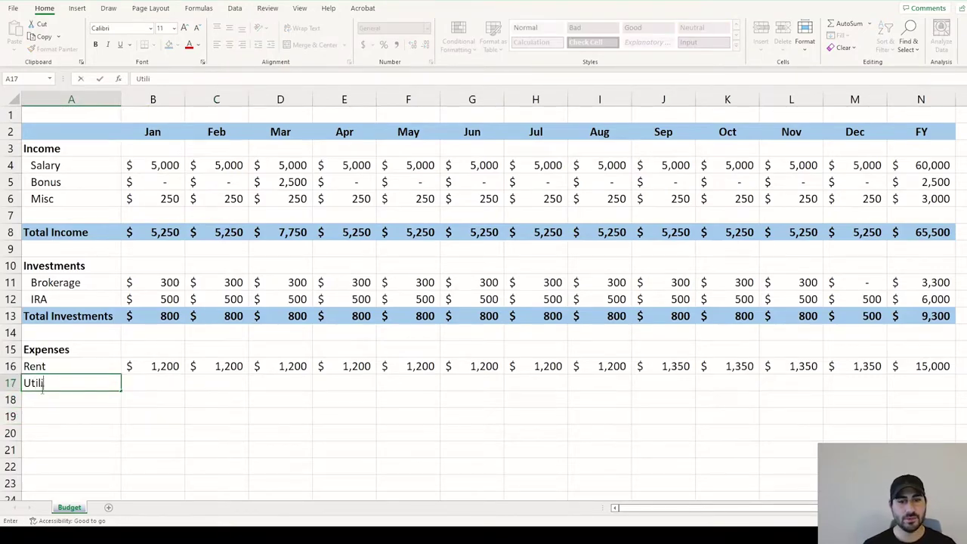
type("ties")
key("Tab")
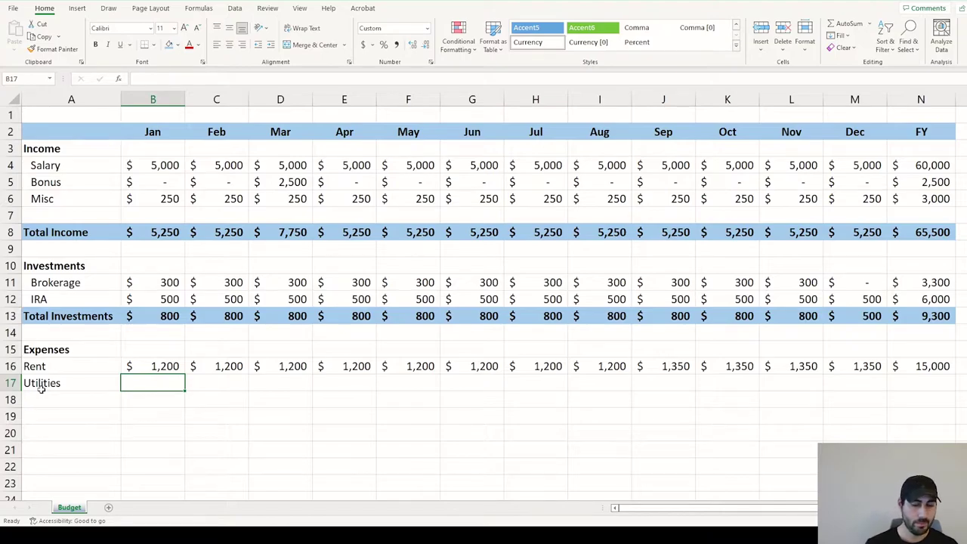
type("250")
key("Return")
key("Up")
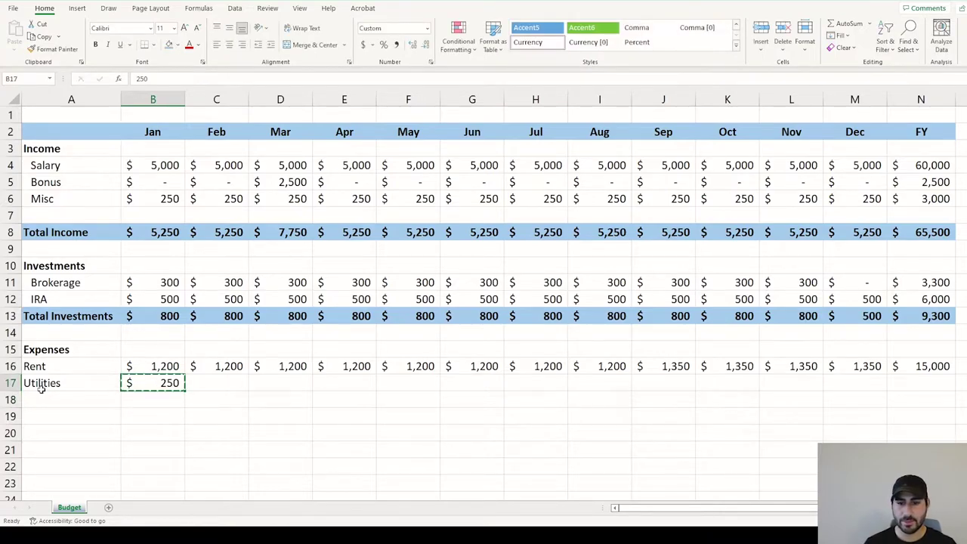
key("ctrl+c")
key("Up")
key("ctrl+Right")
key("Down")
key("ctrl+shift+Left")
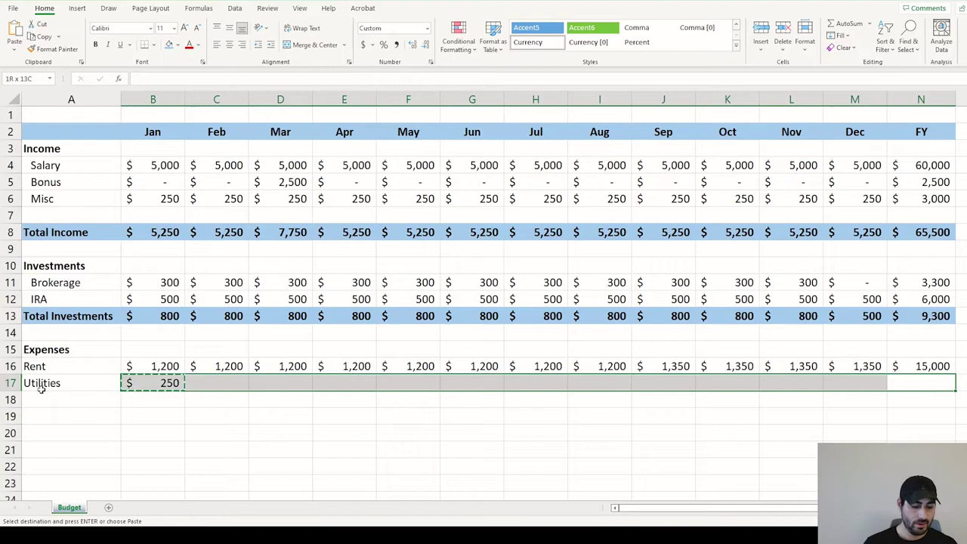
key("Return")
key("ctrl+Right")
key("ctrl+Left")
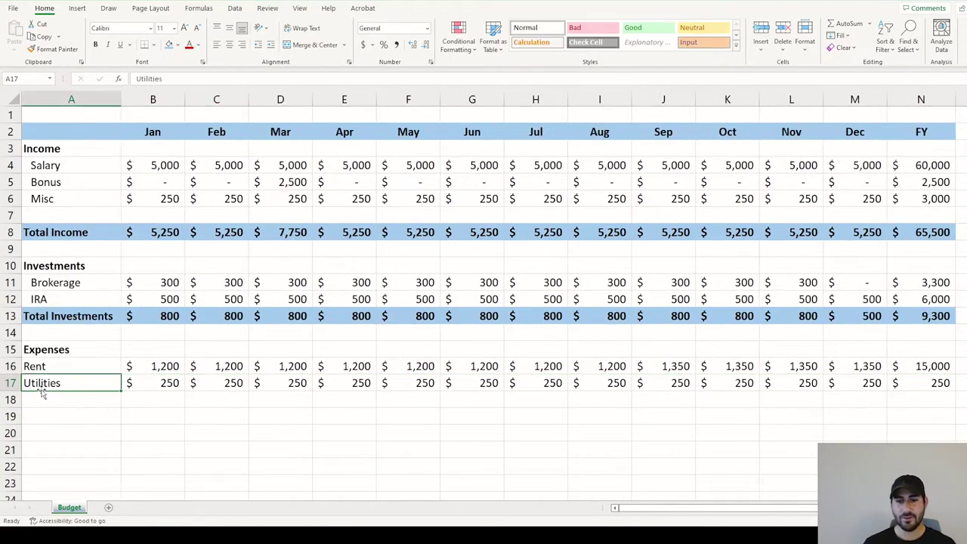
key("Right")
key("Right")
key("Right")
key("Right")
key("Right")
key("Right")
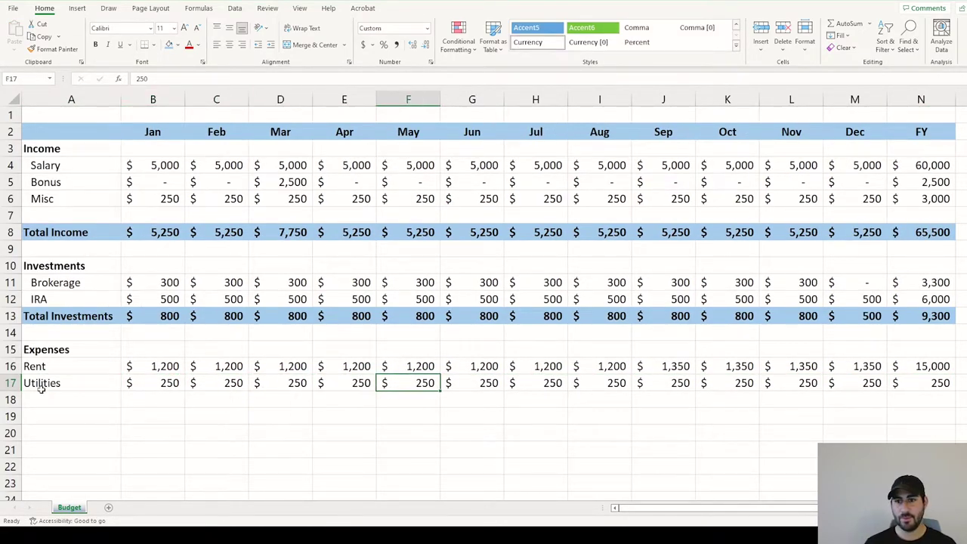
- Set June through August Utilities to 325
type("325")
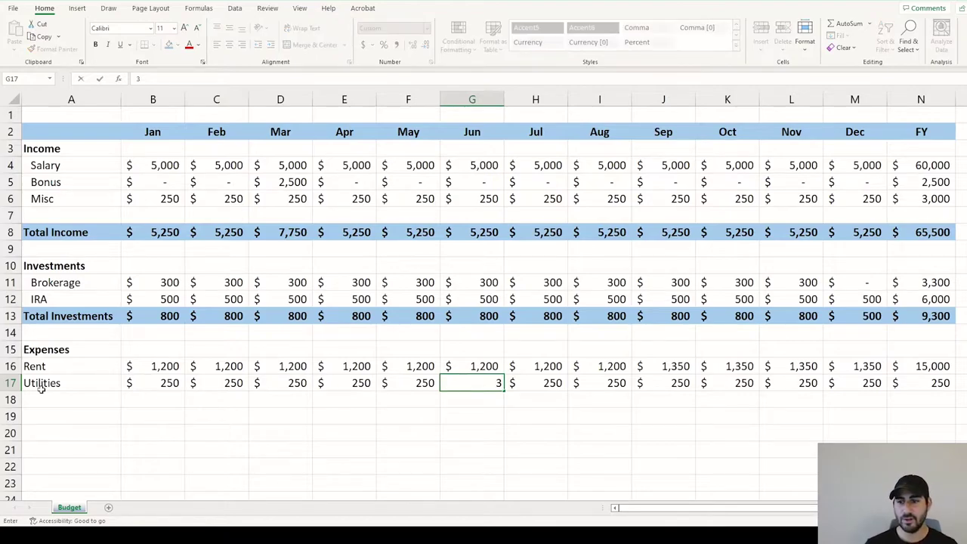
key("Return")
key("Up")
key("ctrl+c")
key("shift+Right")
key("shift+Right")
key("ctrl+v")
key("Escape")
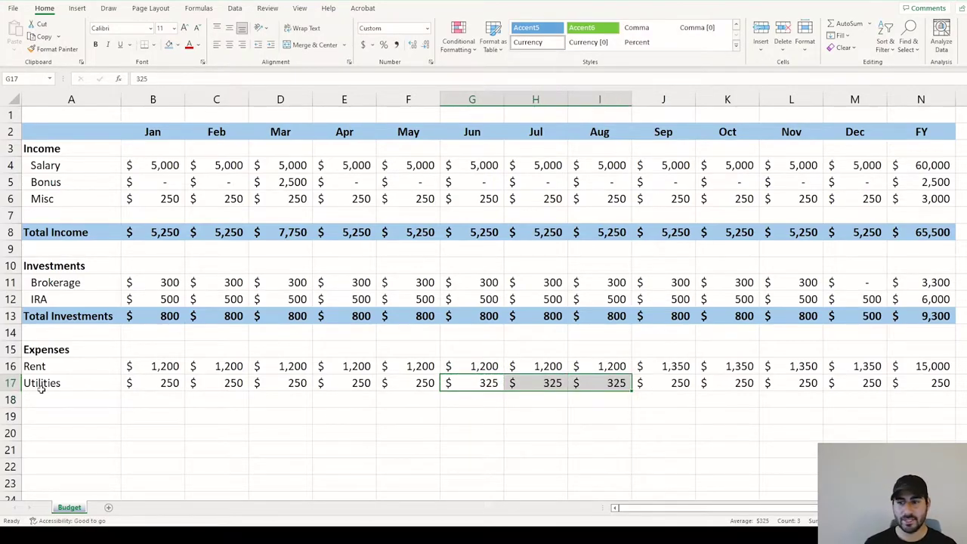
key("shift+Left")
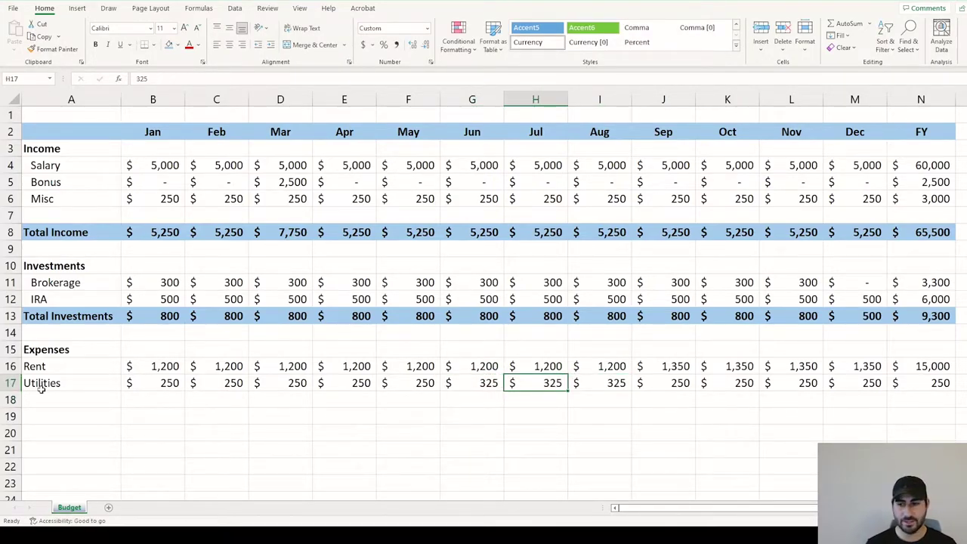
- Set November and December Utilities to 400
key("Right")
key("Right")
key("Right")
key("Right")
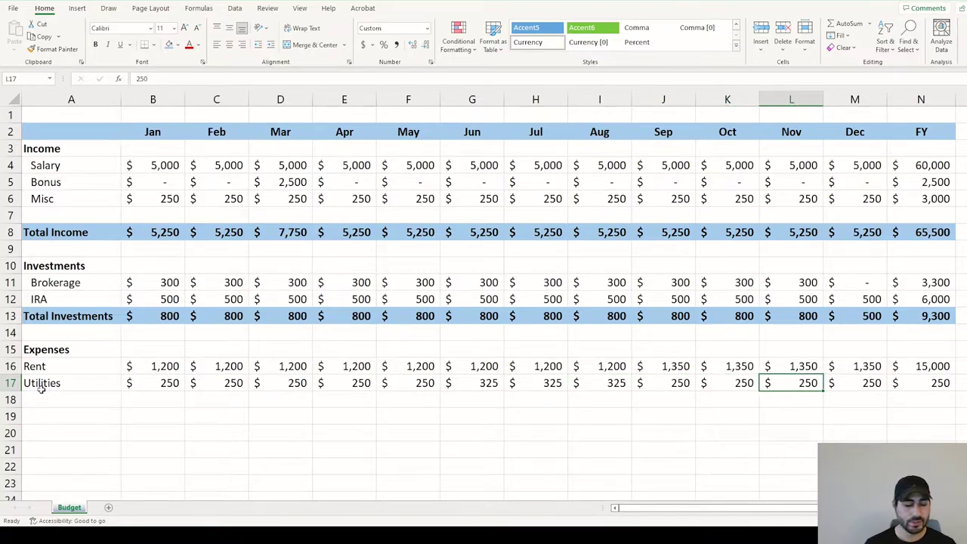
type("400")
key("Return")
key("Up")
key("ctrl+c")
key("Right")
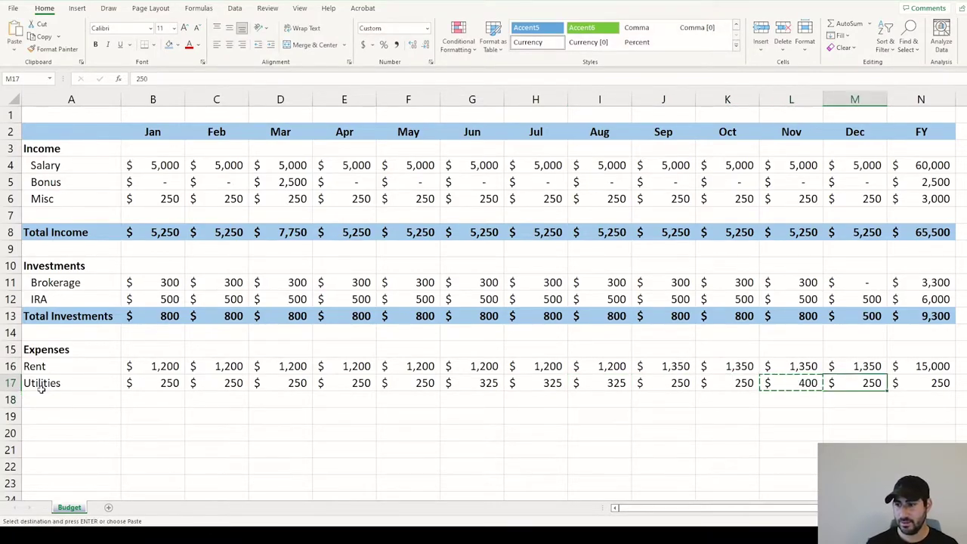
key("Return")
- Copy the Rent FY SUM formula into N17:N20, giving Utilities a 3,525 total
key("Right")
key("Up")
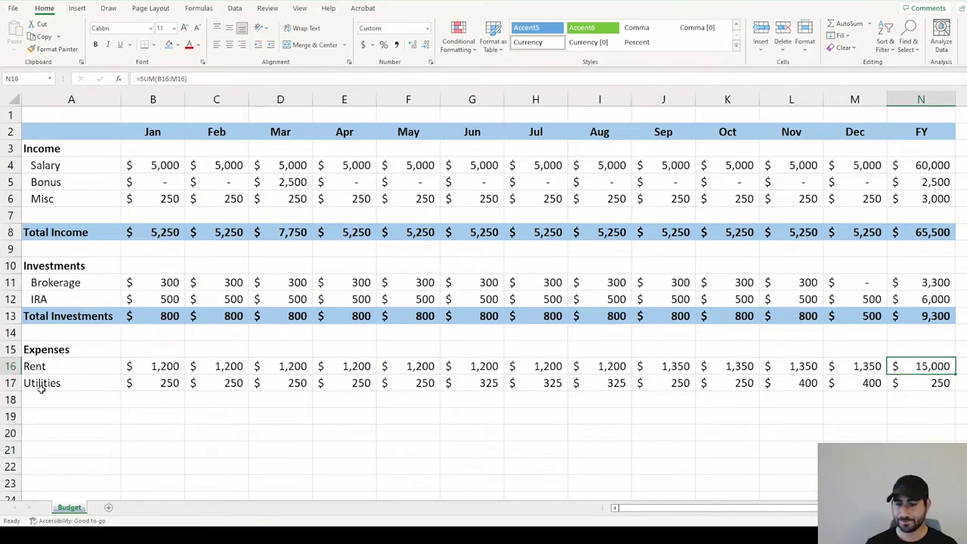
key("ctrl+c")
key("shift+Down")
key("shift+Down")
key("shift+Down")
key("shift+Down")
key("Return")
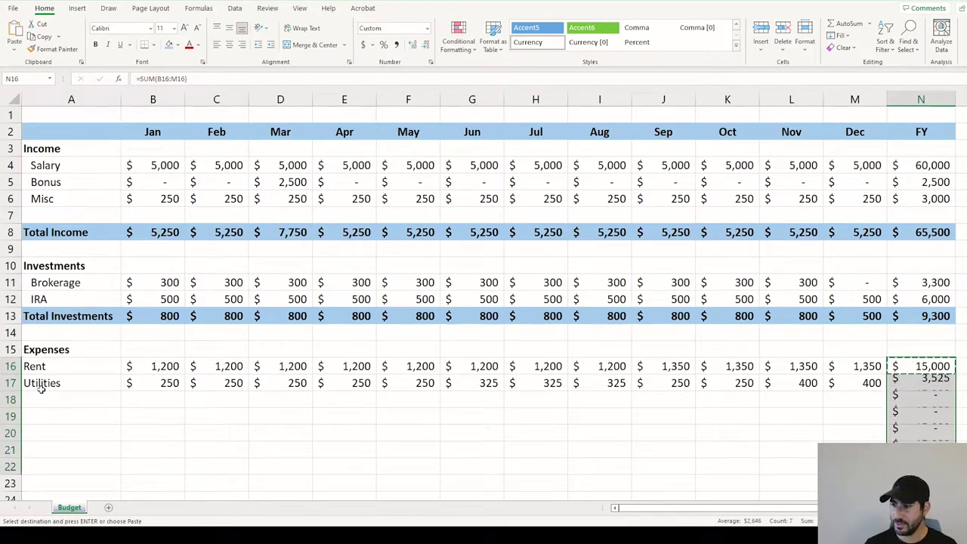
left_click(41, 395)
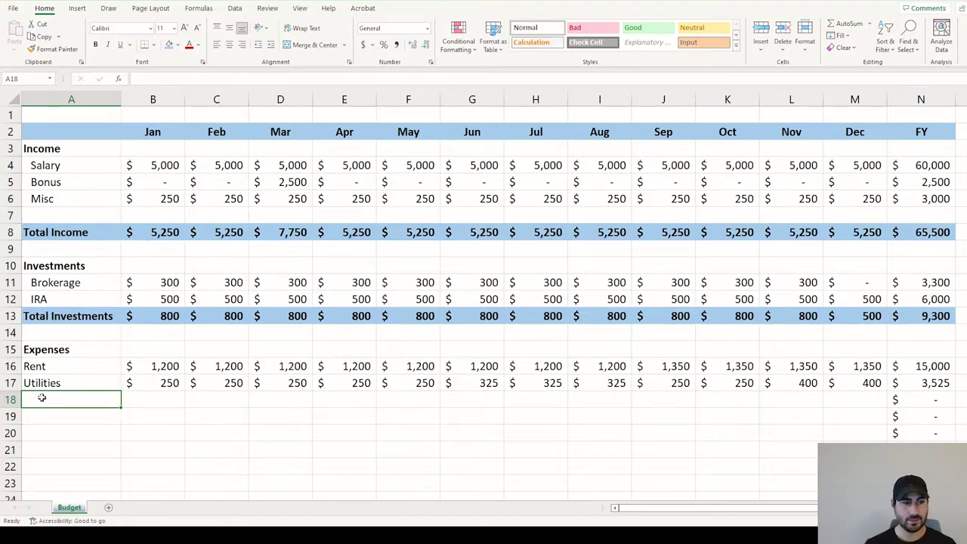
- Add the Auto label with January's amount as =300+100+50 ($450)
type("Auto")
key("Tab")
type("=300")
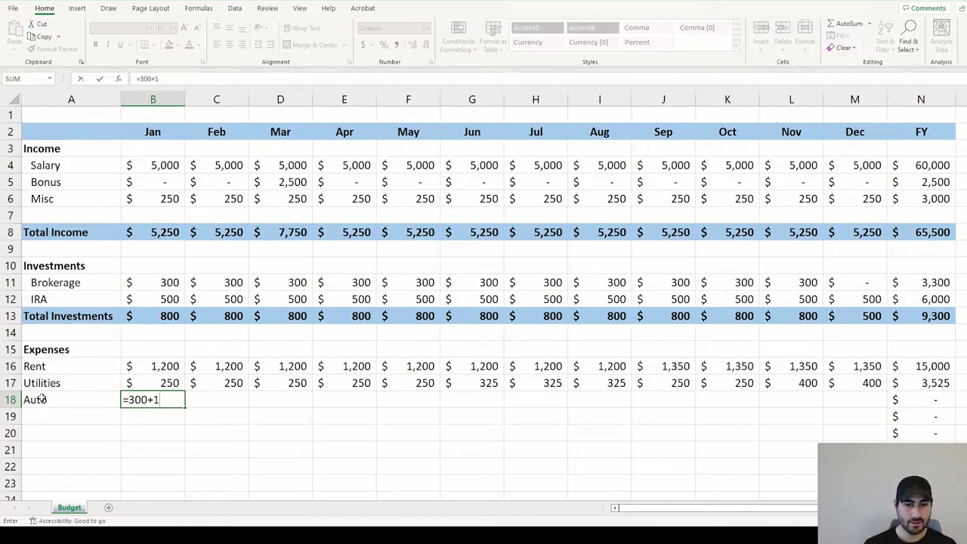
type("+100")
left_click(42, 399)
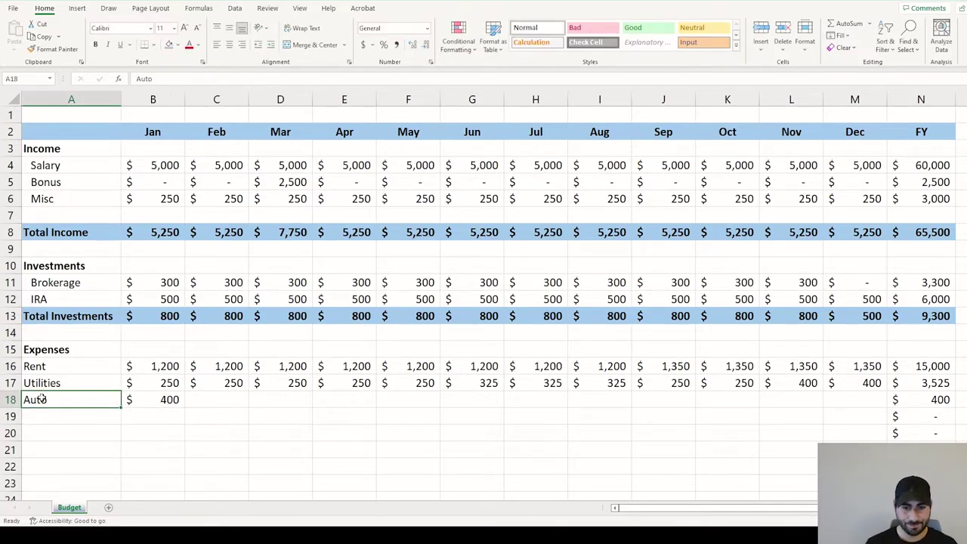
key("Right")
key("ctrl+c")
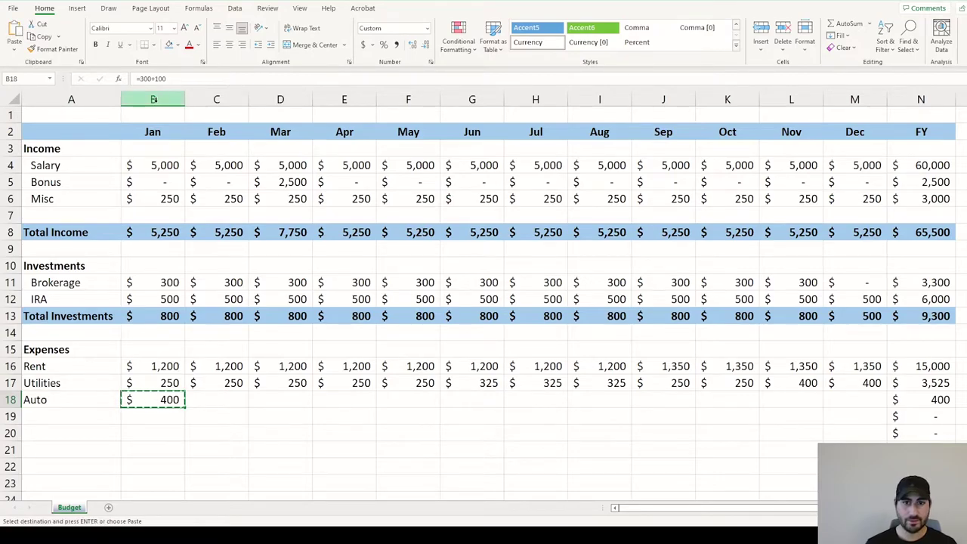
left_click(173, 82)
type("+")
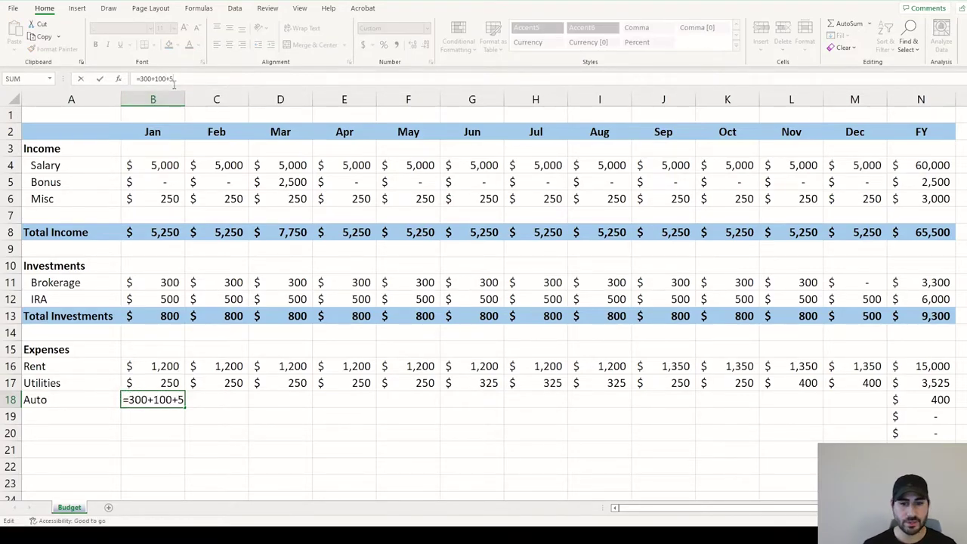
type("50")
key("Return")
- Copy the $450 Auto amount into every month from January to December
key("Up")
key("ctrl+c")
key("Up")
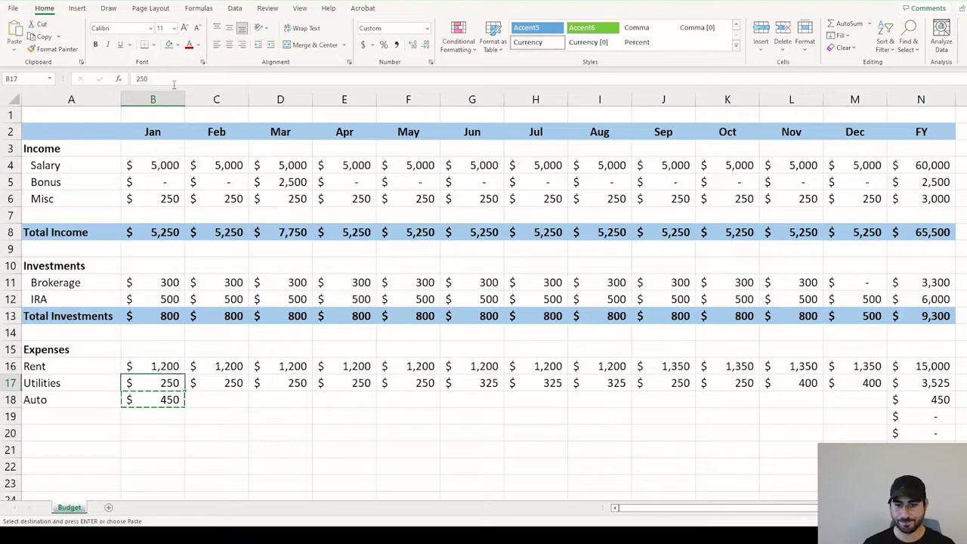
key("ctrl+Right")
key("Down")
key("Left")
key("ctrl+shift+Left")
key("ctrl+v")
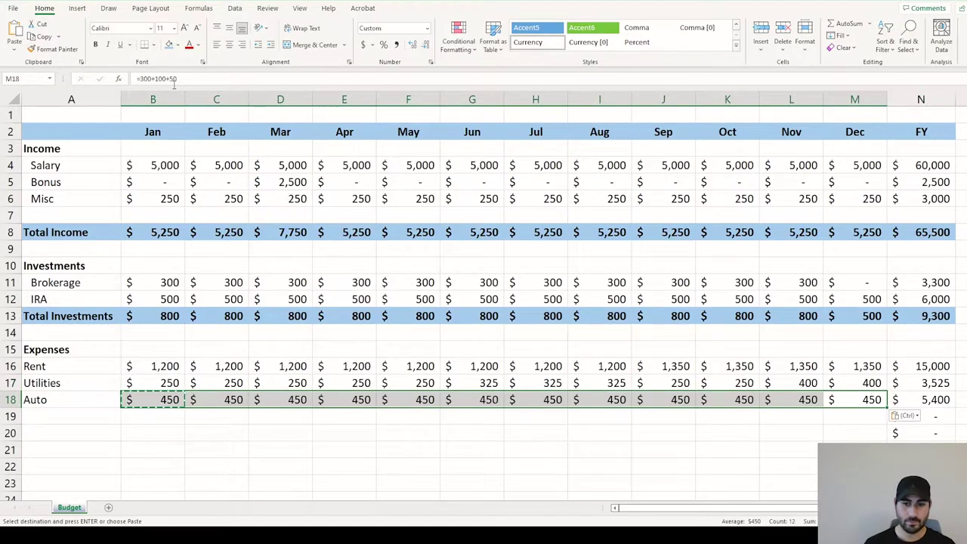
key("ctrl")
key("Escape")
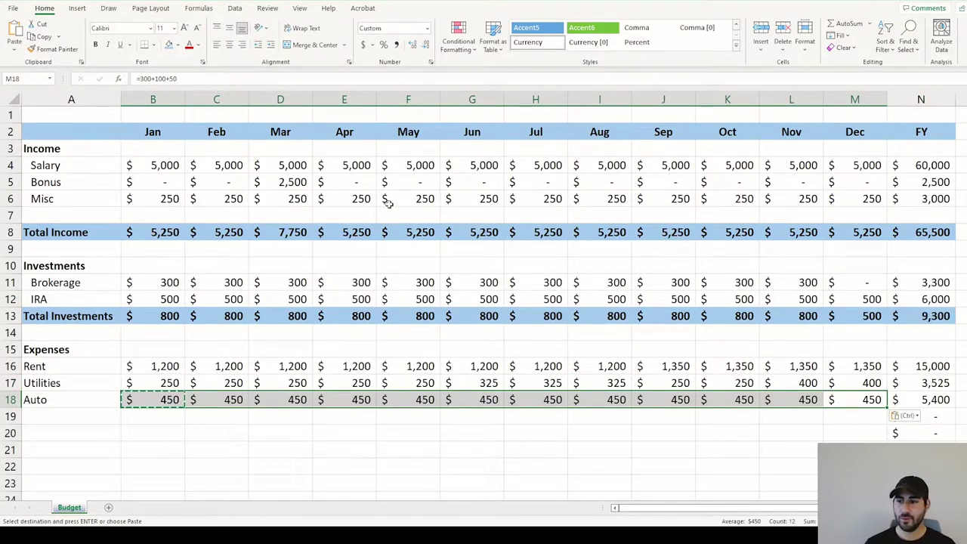
key("Escape")
- Edit December's Auto formula to add 1000, making it $1,450
left_click(846, 400)
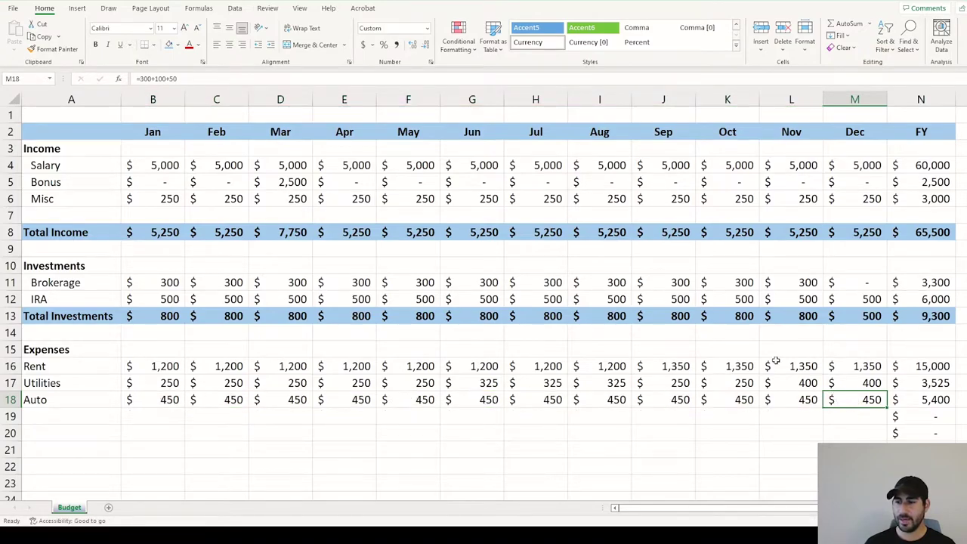
left_click(183, 78)
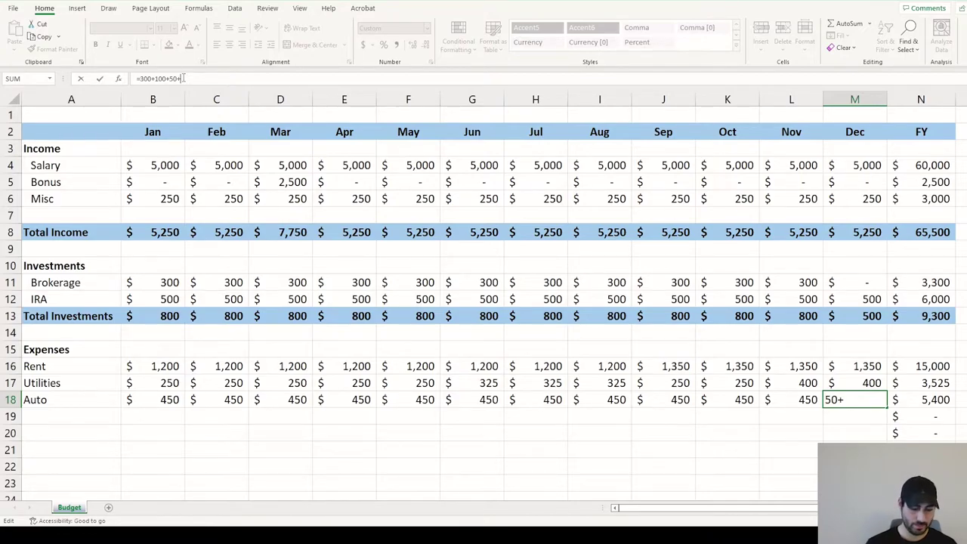
key("Return")
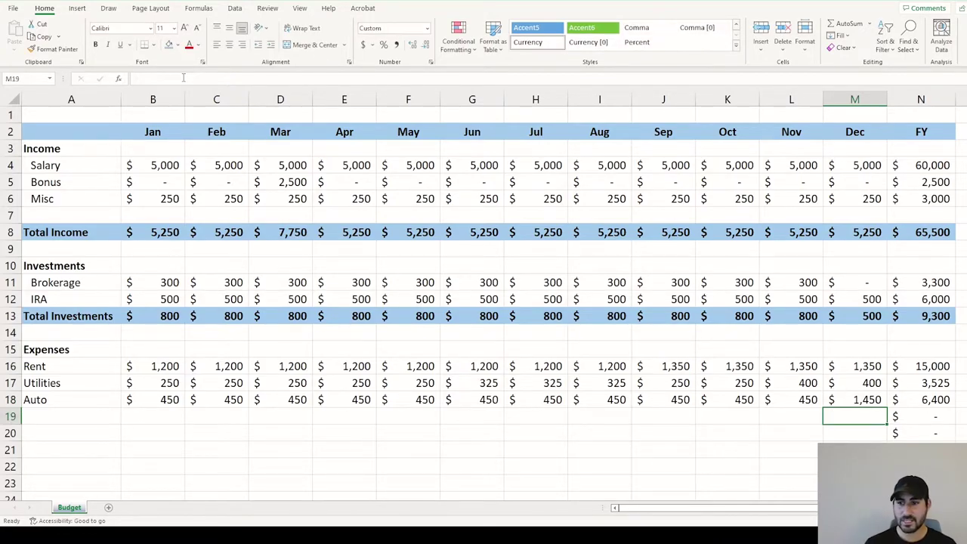
key("Up")
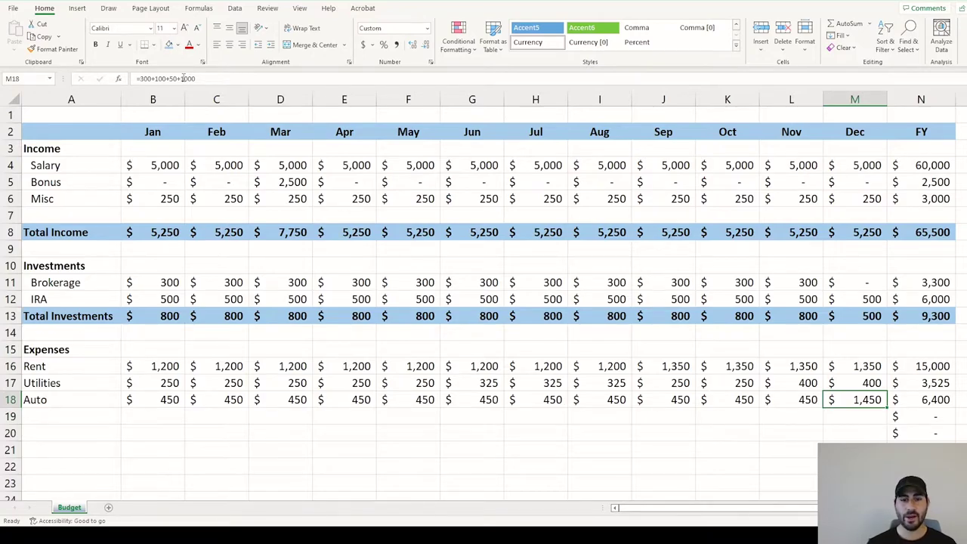
- Add a Loan expense label with $300 for January
left_click(54, 414)
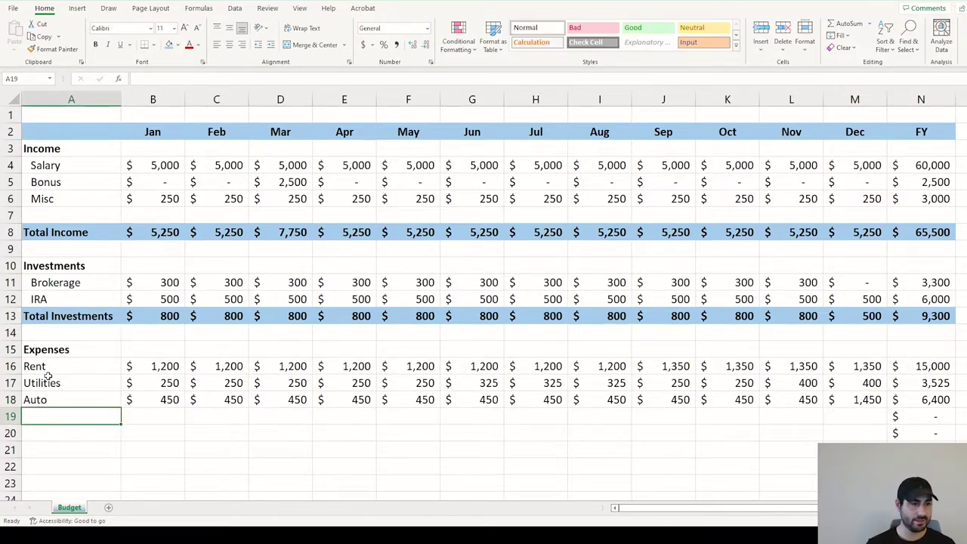
type("Loa")
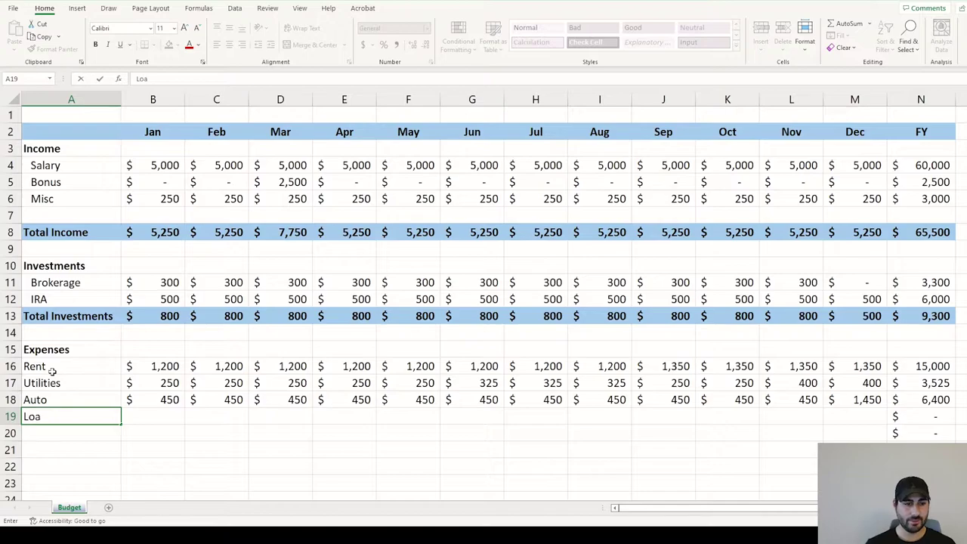
type("n")
key("Tab")
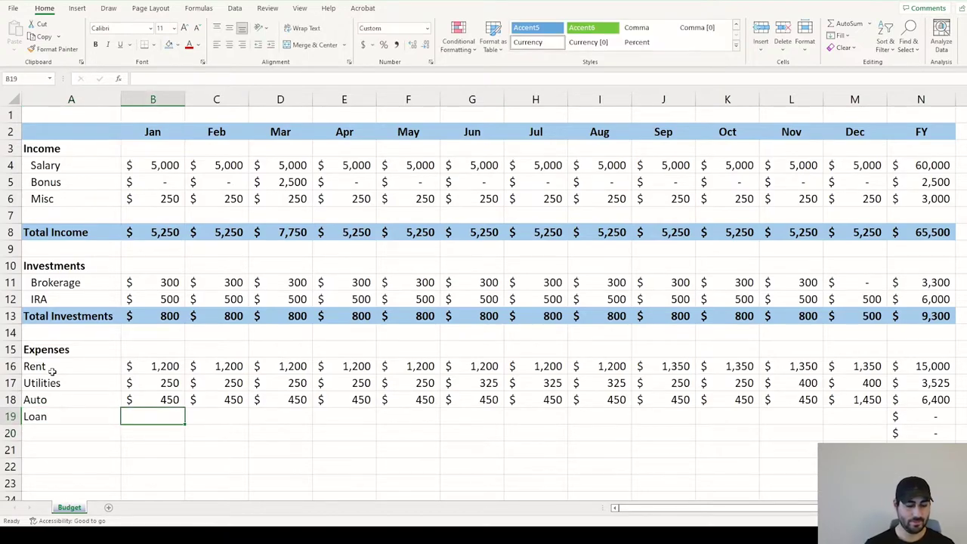
type("300")
key("Return")
- Copy the $300 Loan amount across January through December
key("Up")
key("ctrl+c")
key("Up")
key("ctrl+Right")
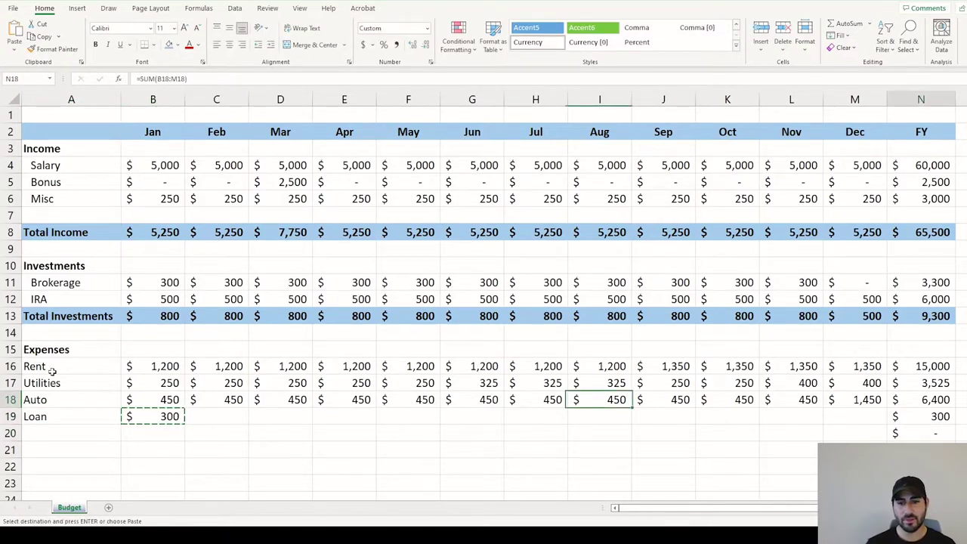
key("Down")
key("Left")
key("ctrl+shift+Left")
key("ctrl+v")
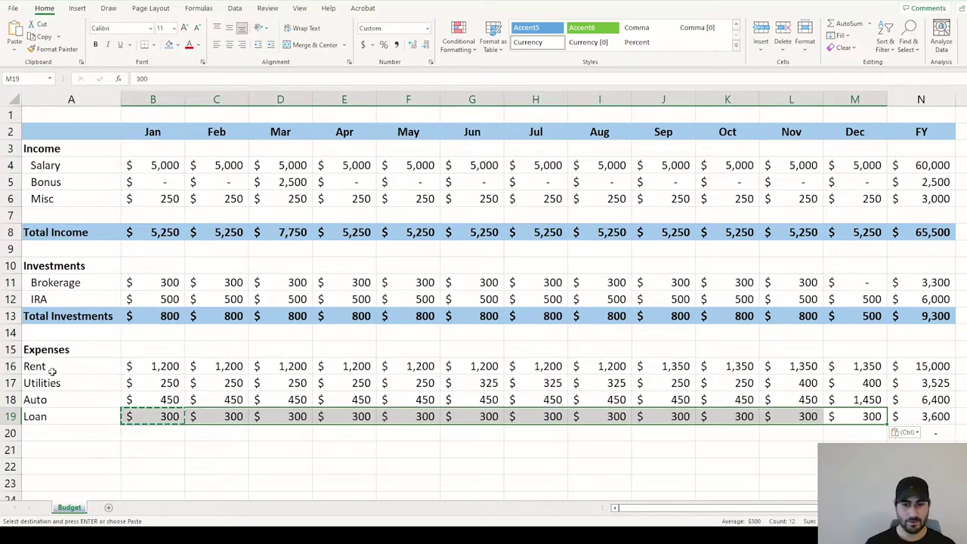
key("Escape")
key("Left")
key("Left")
key("Left")
key("Left")
key("Left")
key("Left")
key("Left")
key("Left")
key("Left")
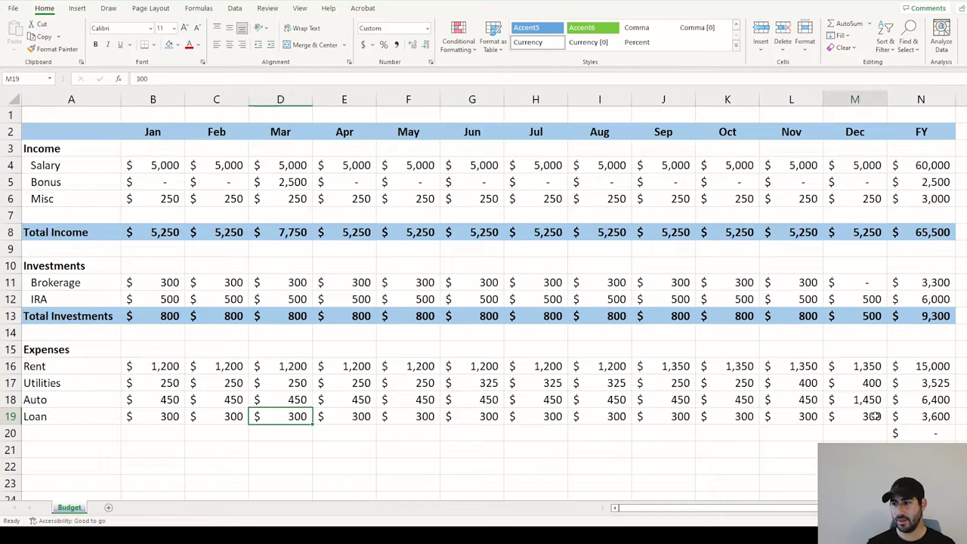
- Change December's Loan payment to $1,000
left_click(868, 415)
type("1000")
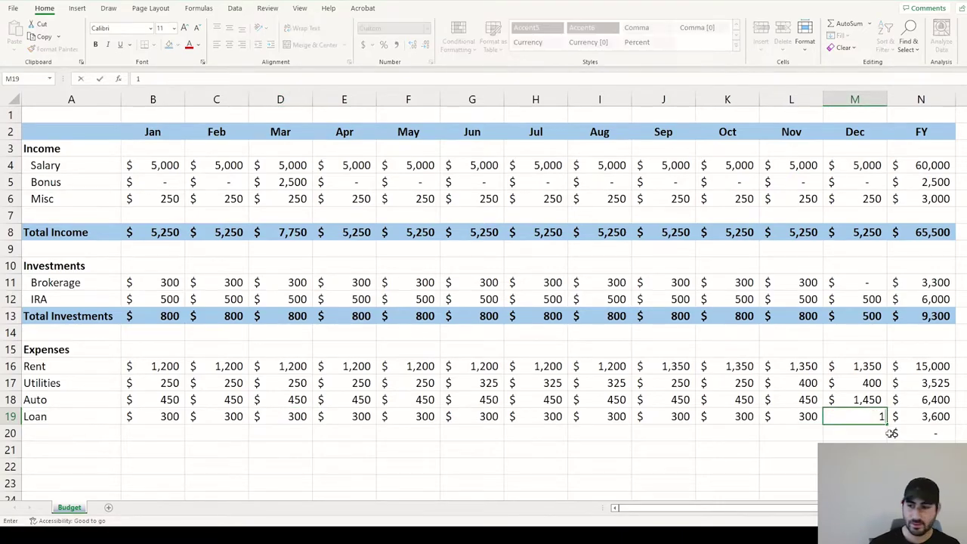
key("Return")
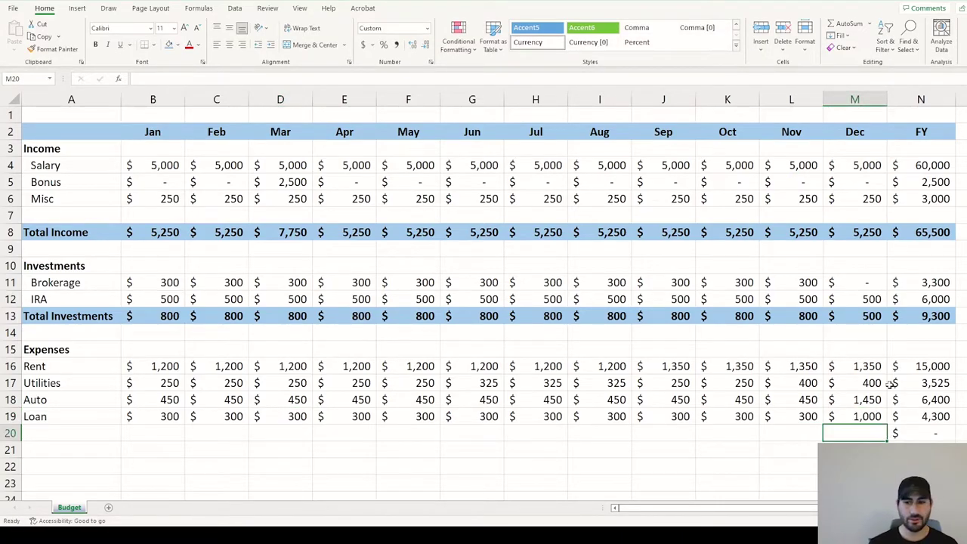
scroll(682, 393, "down", 1)
- Add a Groceries expense label with $250 for January
left_click(71, 383)
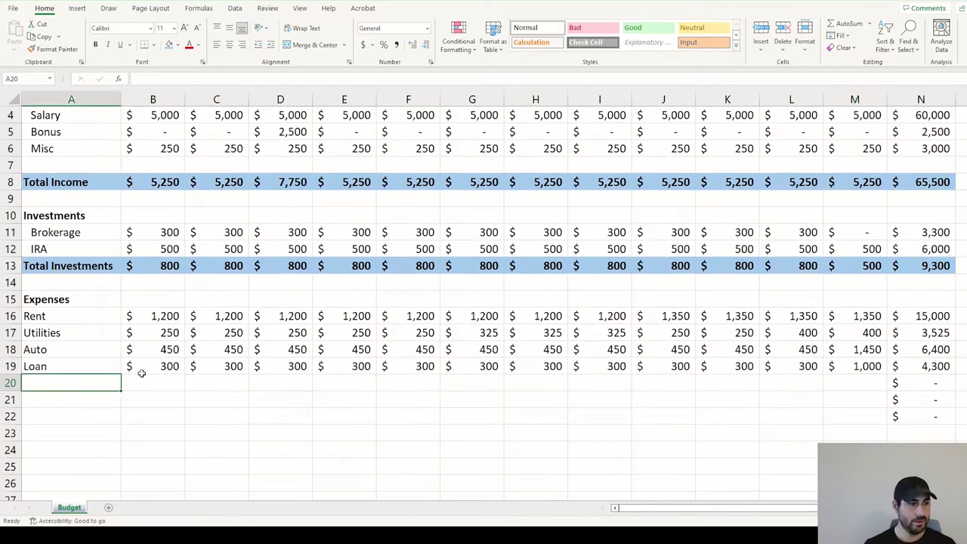
type("G")
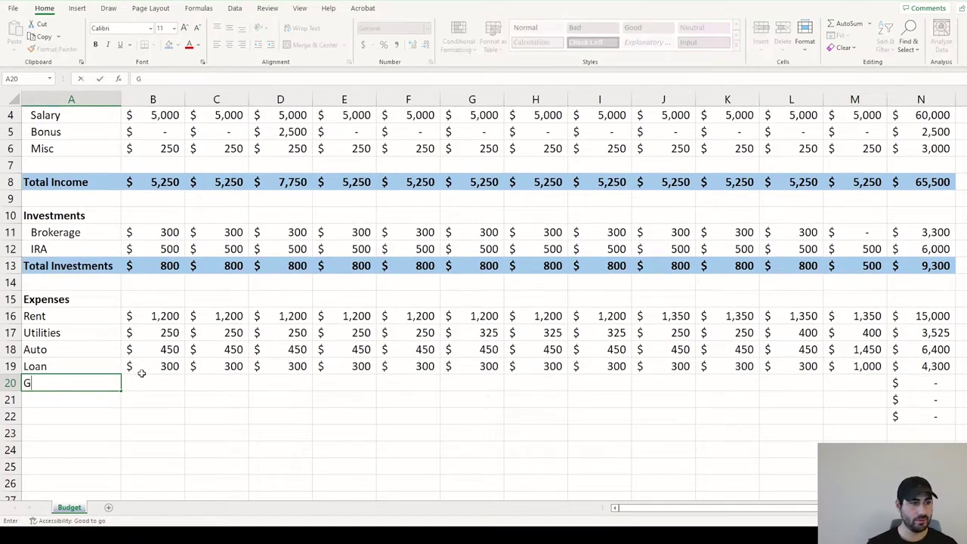
type("roceries")
key("Tab")
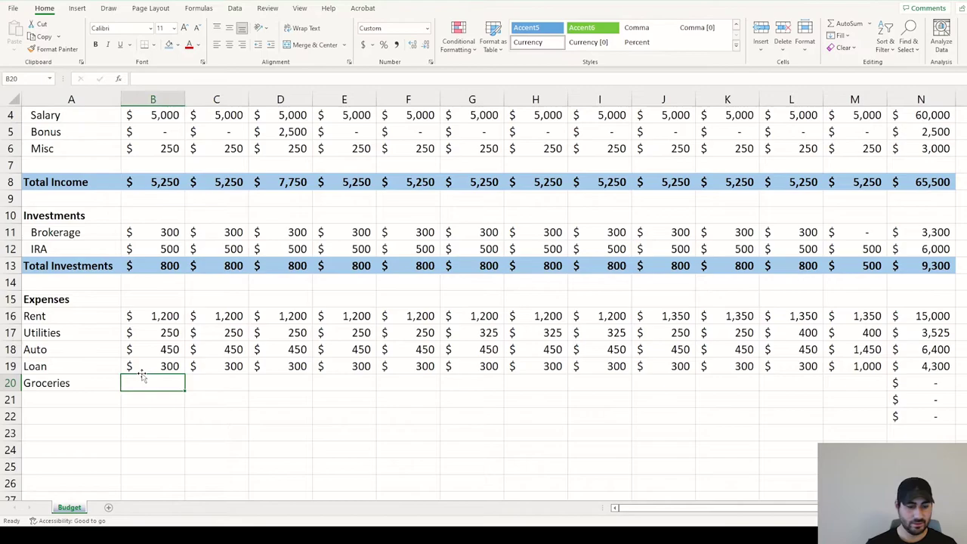
type("300")
key("Left")
key("Right")
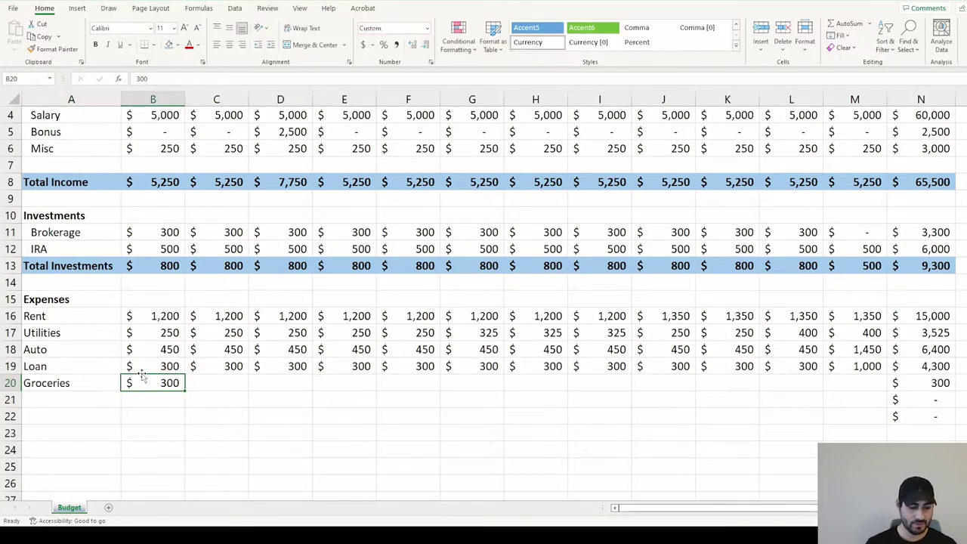
type("250")
key("Return")
key("Up")
- Copy the $250 Groceries amount across January through December
key("ctrl+c")
key("Up")
key("ctrl+Right")
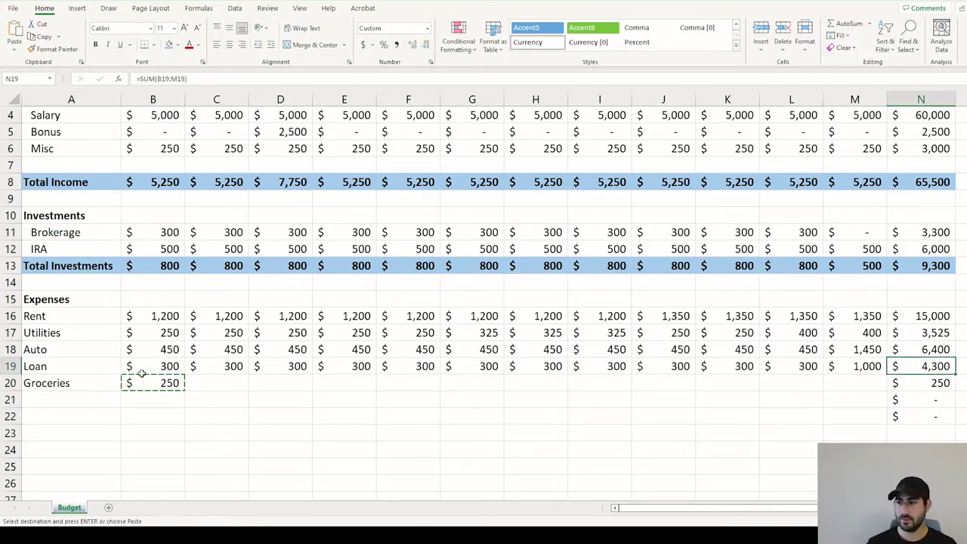
key("Down")
key("Left")
key("ctrl+shift+Left")
key("ctrl+v")
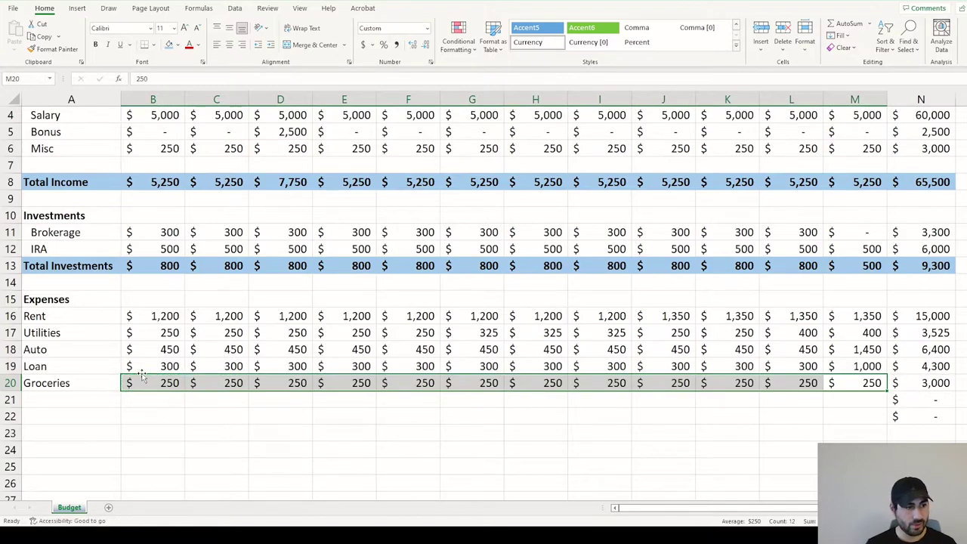
key("Escape")
key("Home")
key("Down")
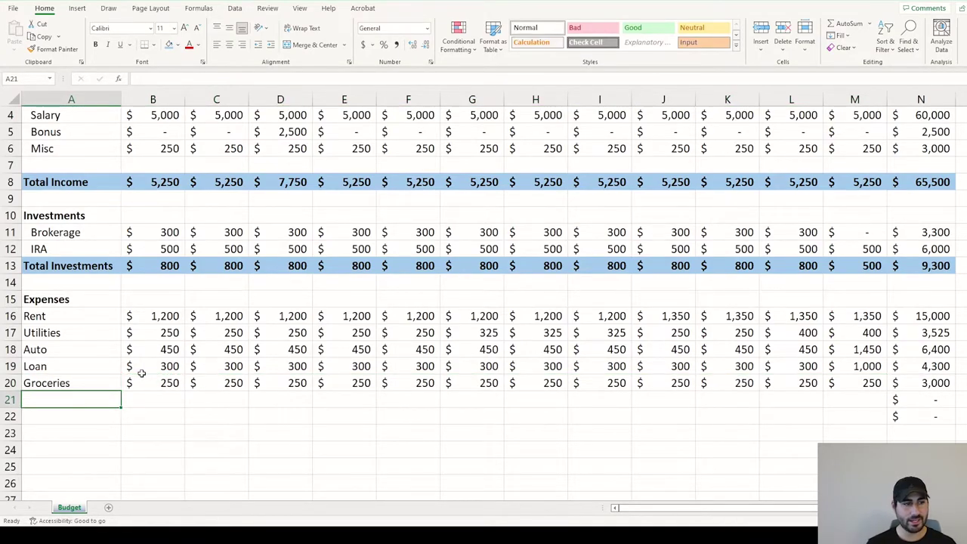
- Add a Phone row at $60 for every month, January through December
type("Phone")
key("Tab")
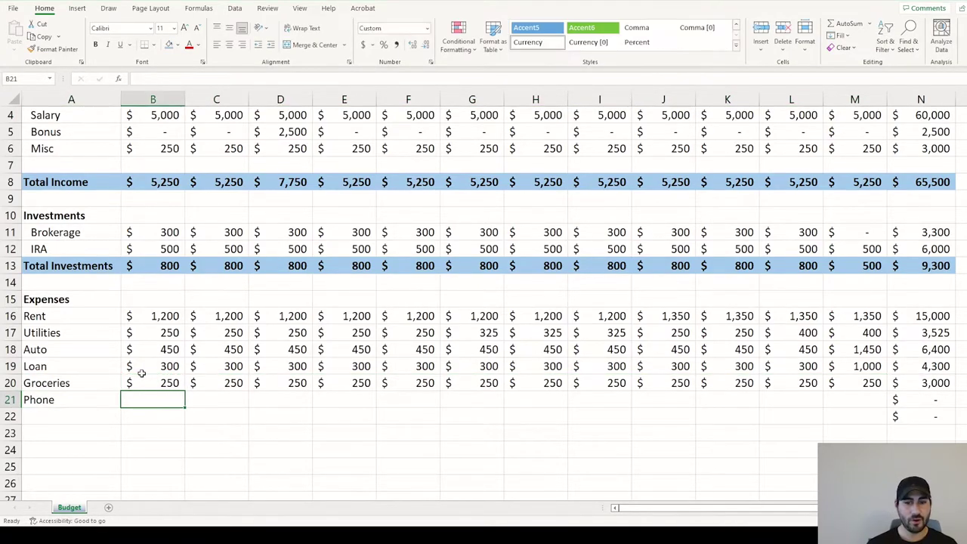
type("5")
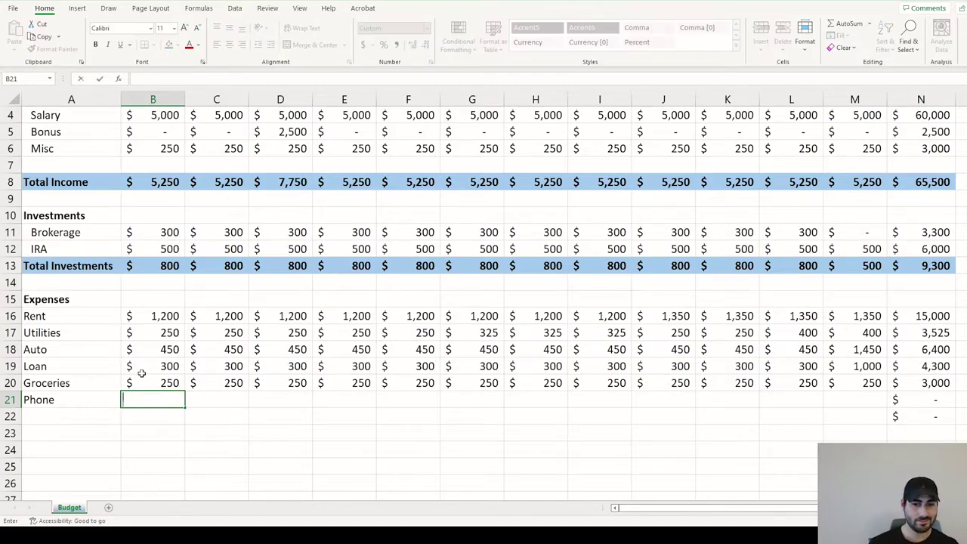
type("60")
key("Return")
key("Up")
key("Right")
key("ctrl+c")
key("ctrl+Right")
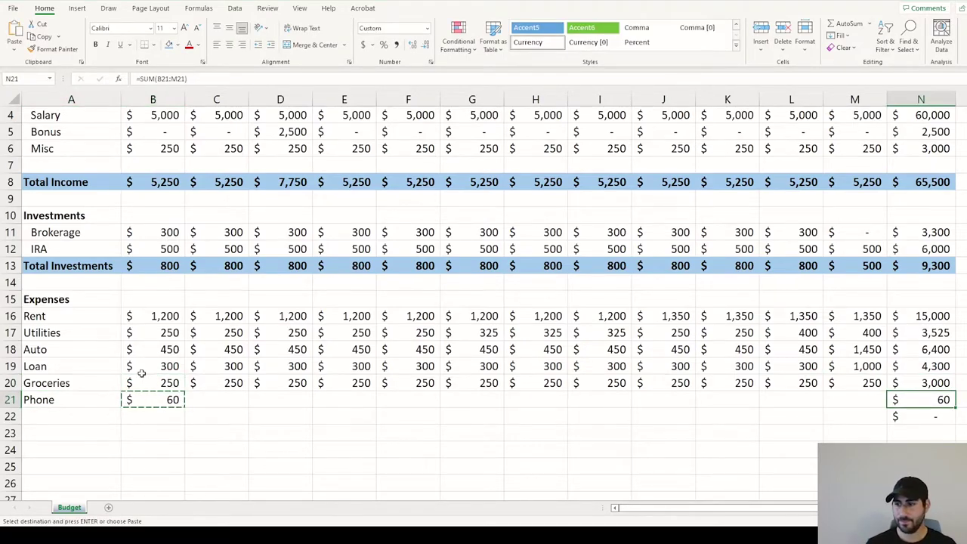
key("Left")
key("ctrl+shift+Left")
key("Return")
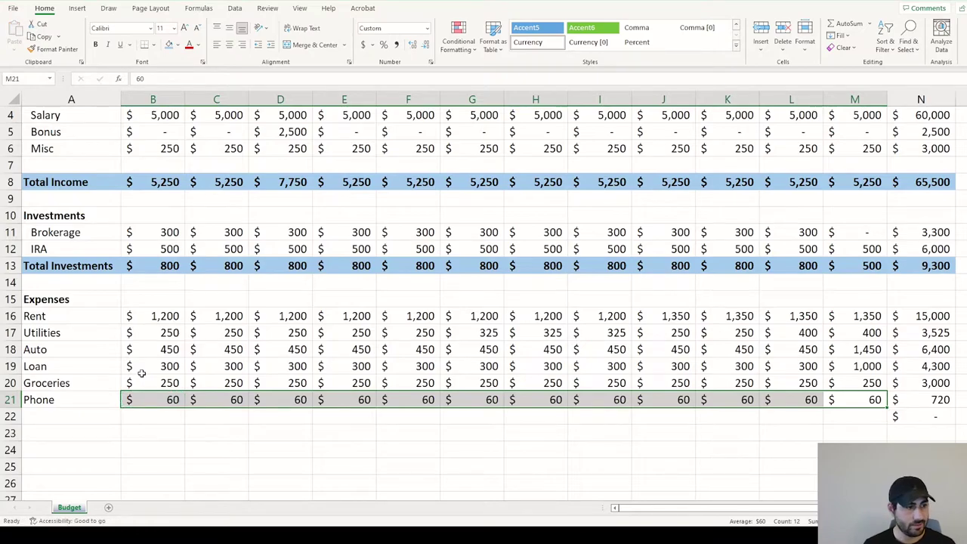
key("Left")
key("Left")
key("Left")
key("ctrl+Left")
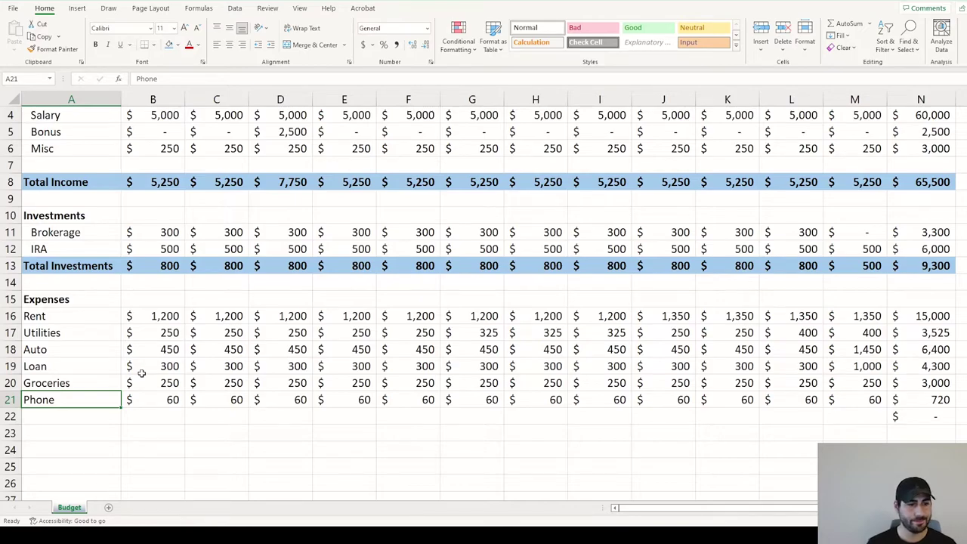
- Add a Vacation row with 0 in January and February and 1,500 in March
key("Down")
type("Vacat")
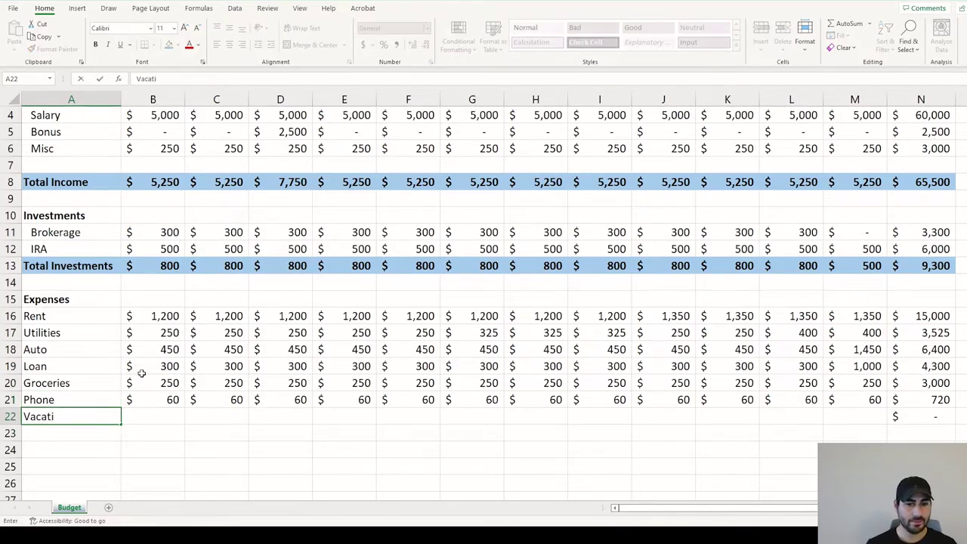
type("ion")
key("Tab")
type("0")
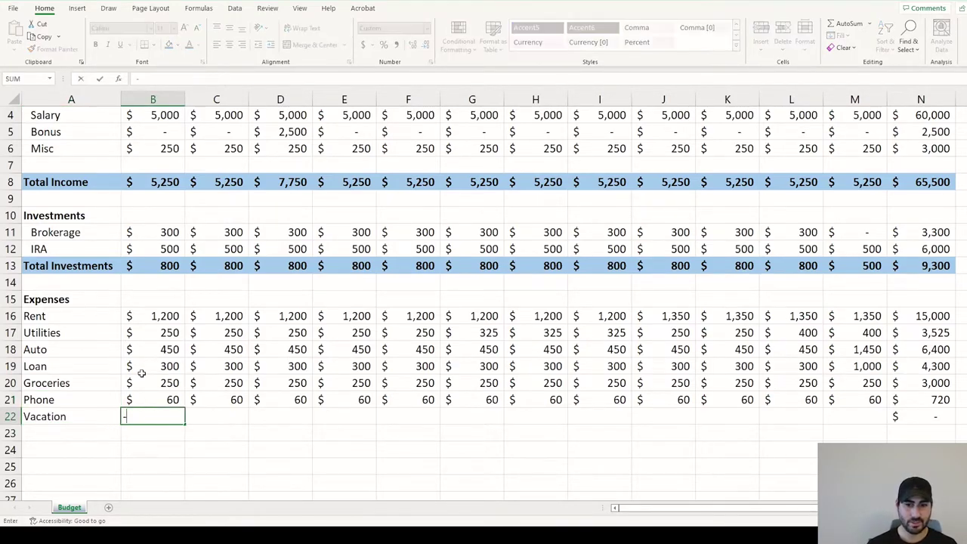
key("Tab")
key("shift+Tab")
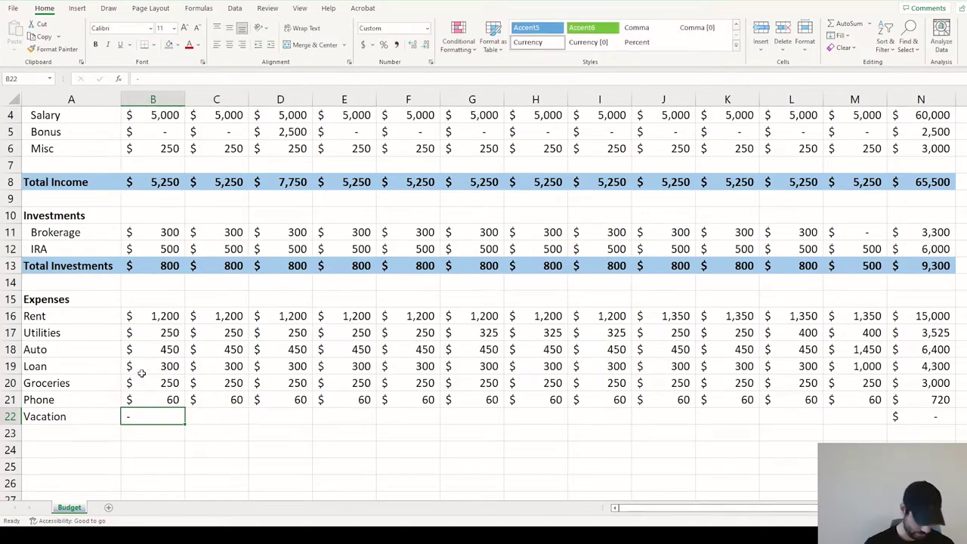
key("Tab")
type("0")
key("Tab")
scroll(367, 355, "up", 1)
scroll(368, 354, "down", 2)
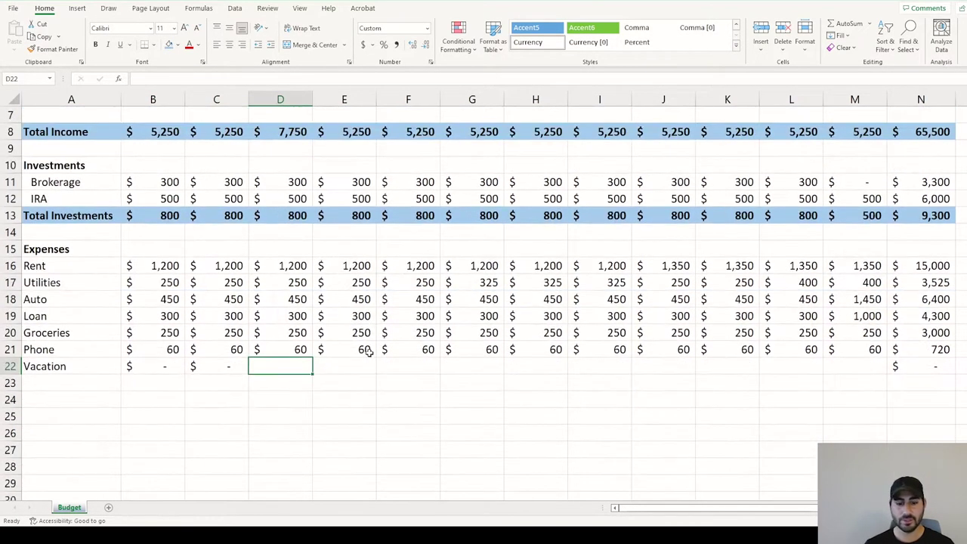
type("1,500")
key("Tab")
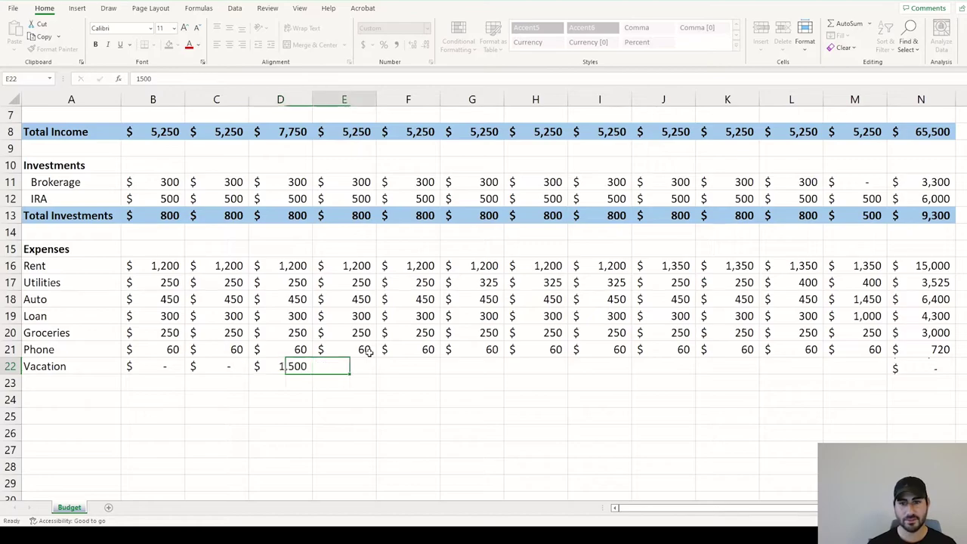
- Fill April through December of the Vacation row with zeros
key("Left")
key("Left")
key("Left")
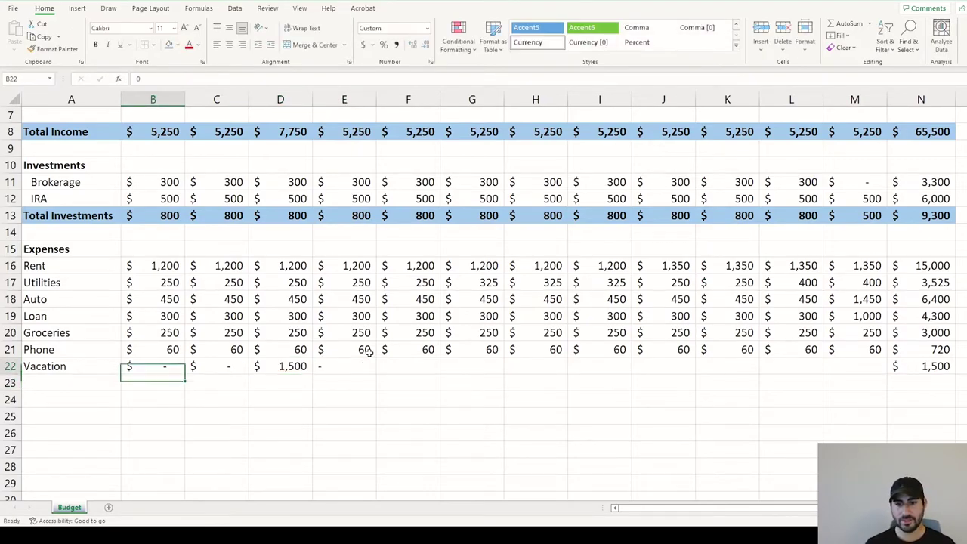
key("Right")
key("shift+Right")
key("ctrl+c")
key("Right")
key("Right")
key("ctrl+v")
key("ctrl+Right")
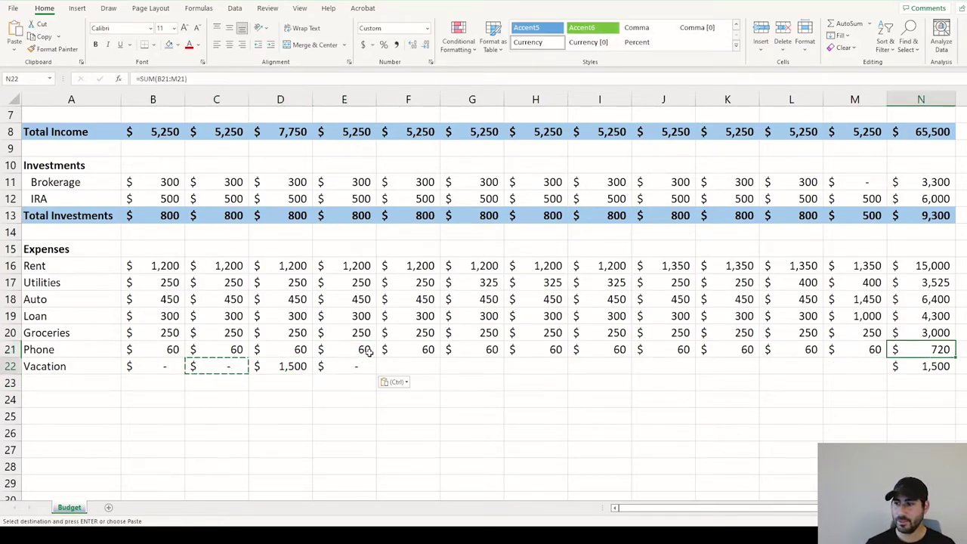
key("Left")
key("ctrl+shift+Left")
key("ctrl+v")
key("Escape")
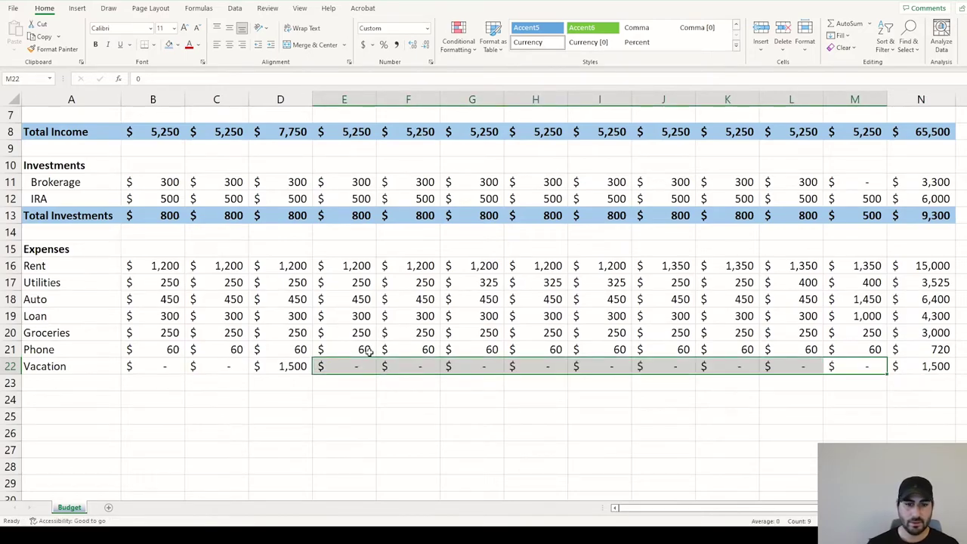
- Add a Fun row at $100 for every month
left_click(36, 384)
type("Fun")
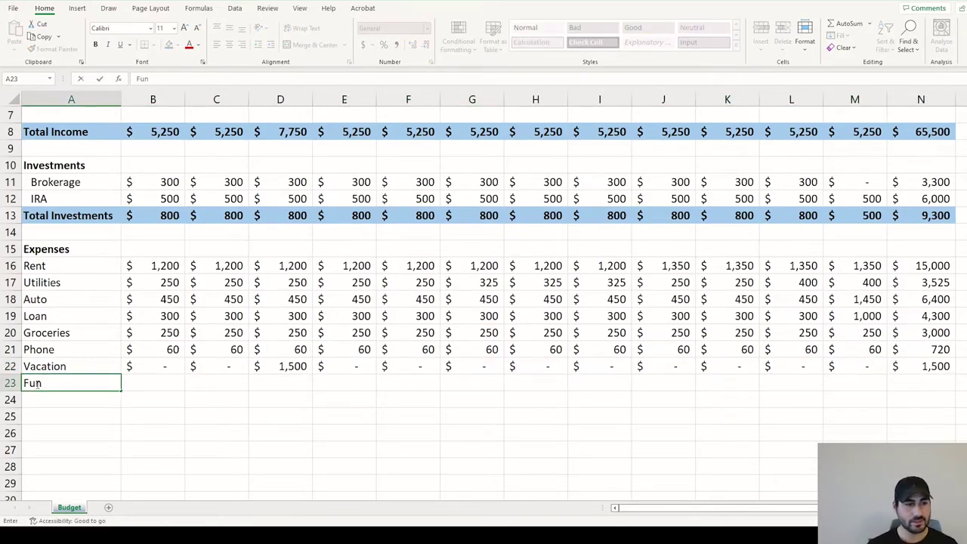
key("Tab")
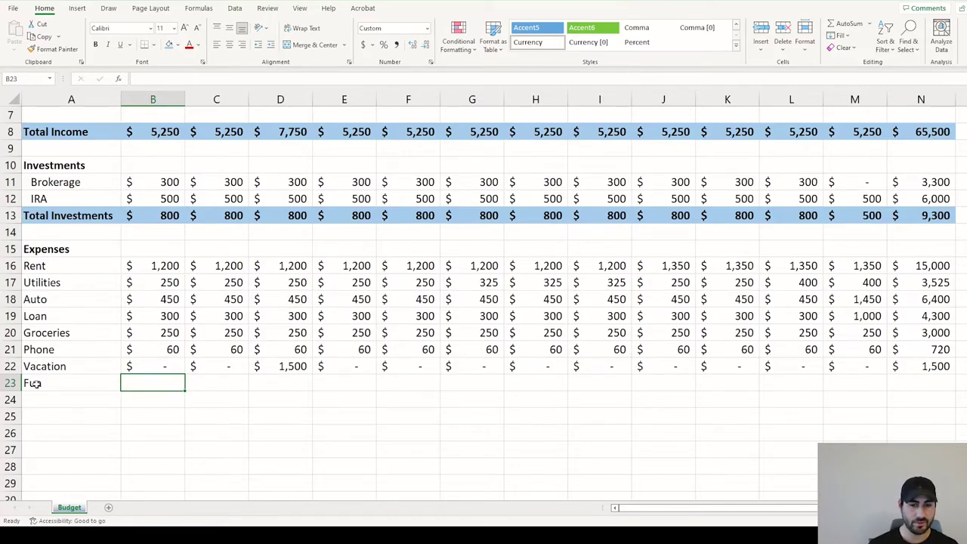
scroll(68, 401, "up", 2)
type("199")
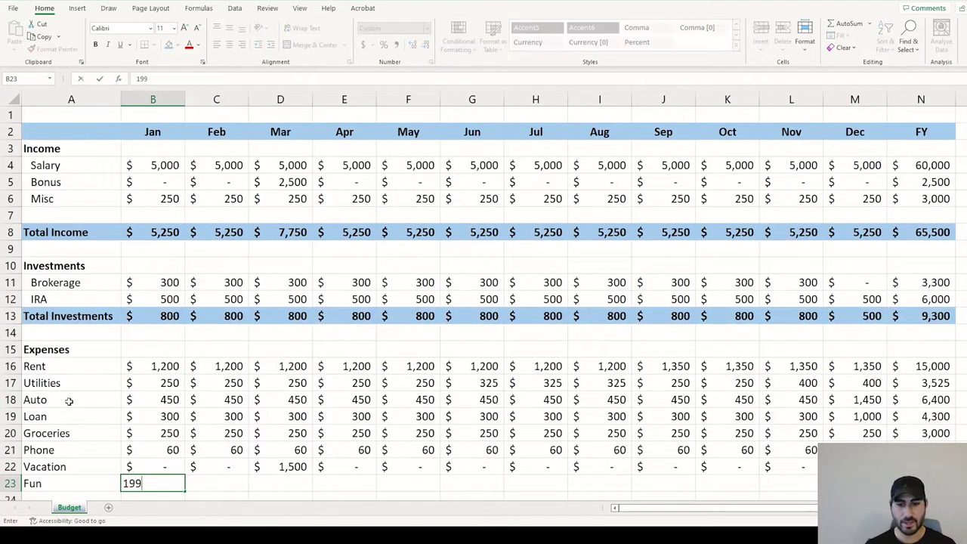
key("BackSpace")
key("BackSpace")
type("00")
key("Return")
key("Up")
key("ctrl+c")
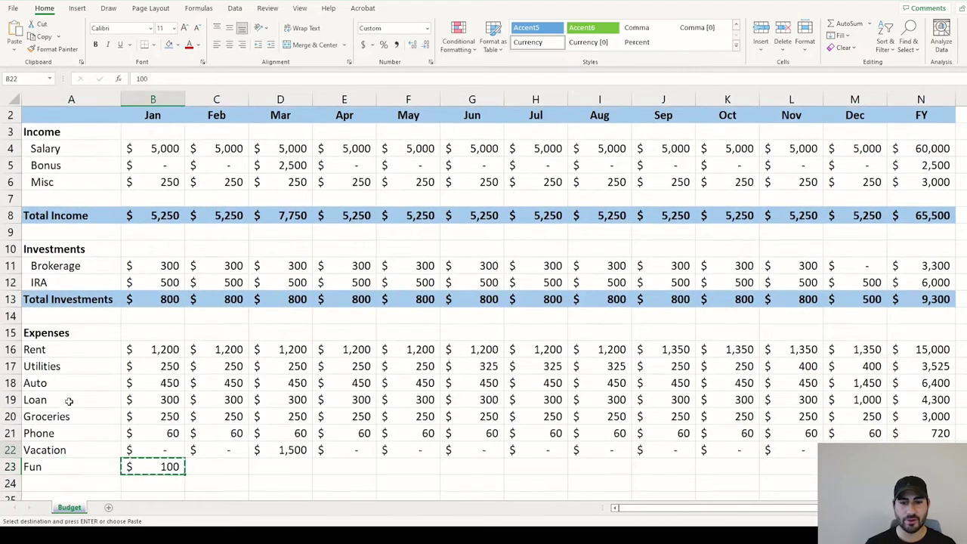
key("ctrl+Right")
key("Left")
key("ctrl+shift+Left")
key("Return")
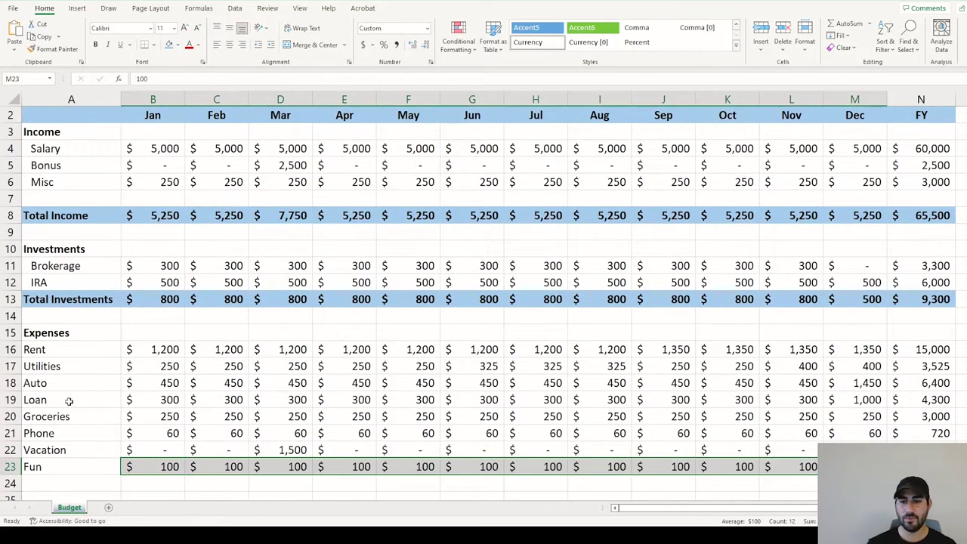
- Copy the FY SUM formula from N22 down into N23:N27
scroll(483, 302, "down", 2)
key("Right")
key("Up")
key("ctrl+c")
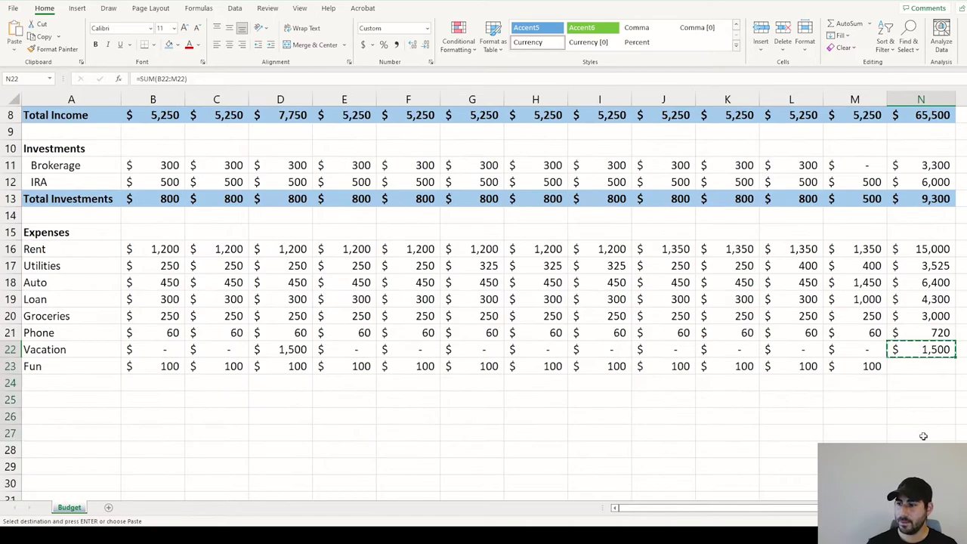
key("Down")
key("shift+Down")
key("shift+Down")
key("shift+Down")
key("shift+Down")
key("ctrl+v")
key("Escape")
scroll(717, 407, "up", 3)
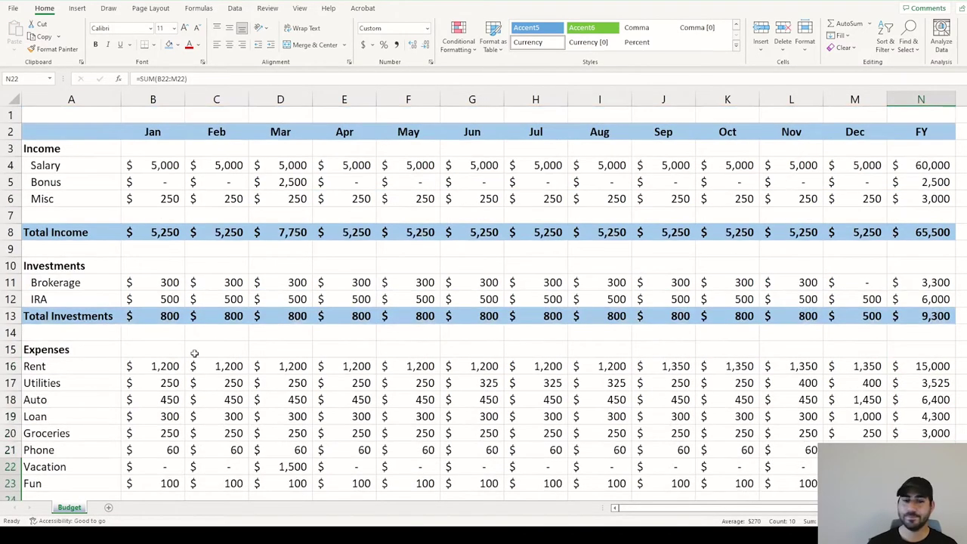
- Indent the expense labels Rent through Fun in A16:A28 one level
scroll(194, 353, "down", 1)
left_click_drag(56, 316, 64, 437)
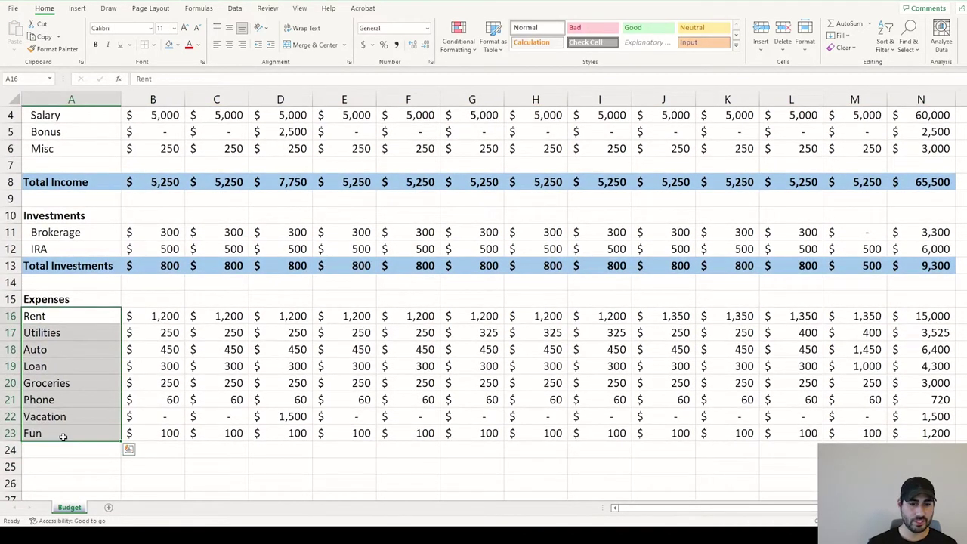
scroll(63, 437, "down", 2)
left_click(64, 415, "shift")
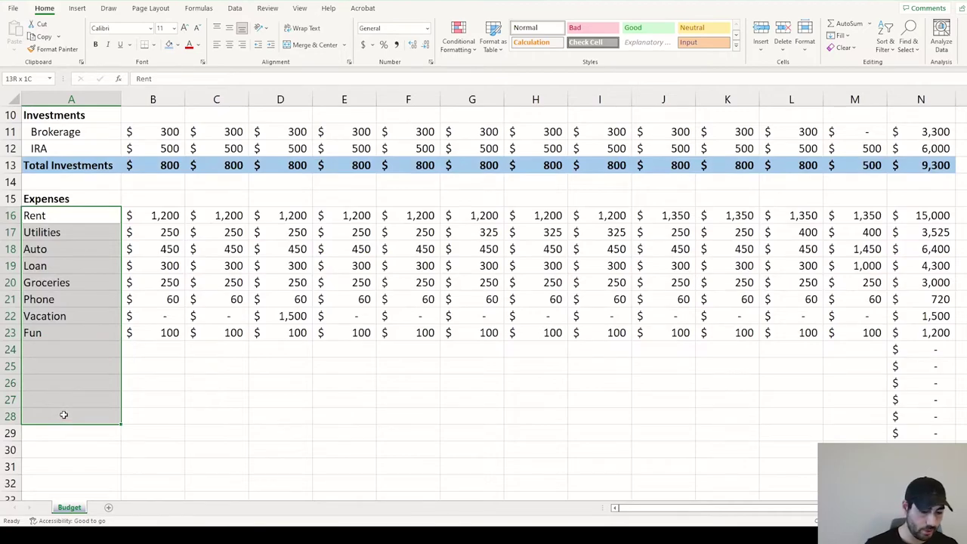
key("ctrl+alt+Tab")
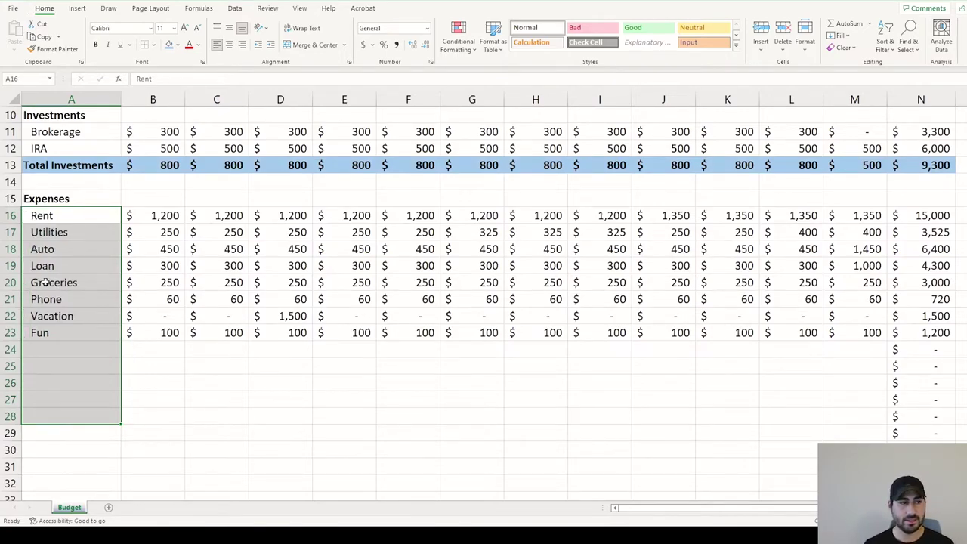
left_click(69, 348)
- Enter a bold 'Total Expense' label in A29
left_click(52, 426)
left_click(61, 420)
left_click(61, 437)
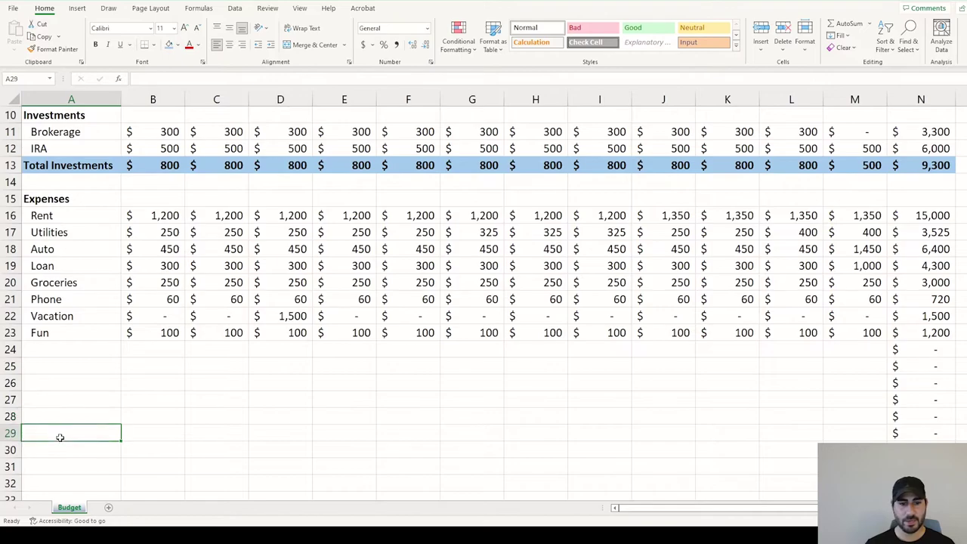
type("Total Expense")
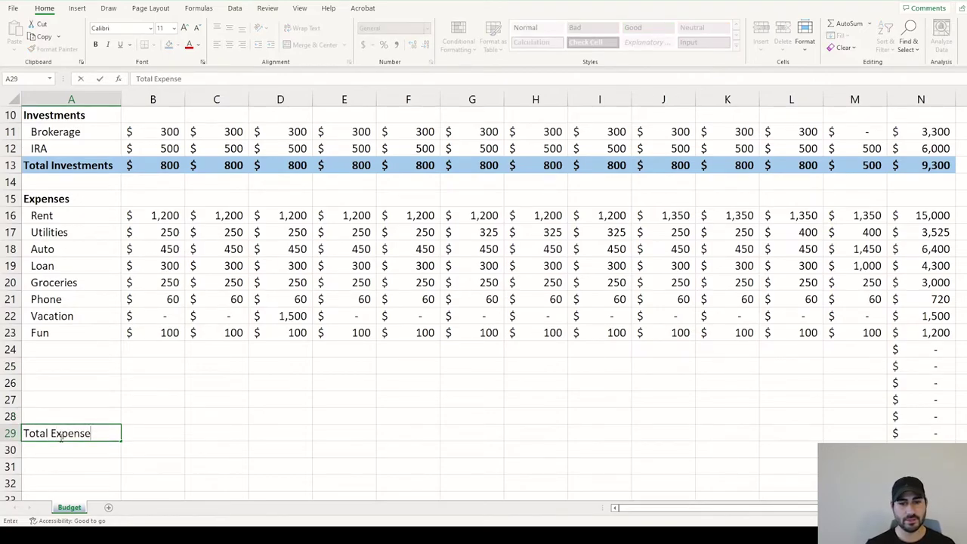
key("Return")
left_click(60, 436)
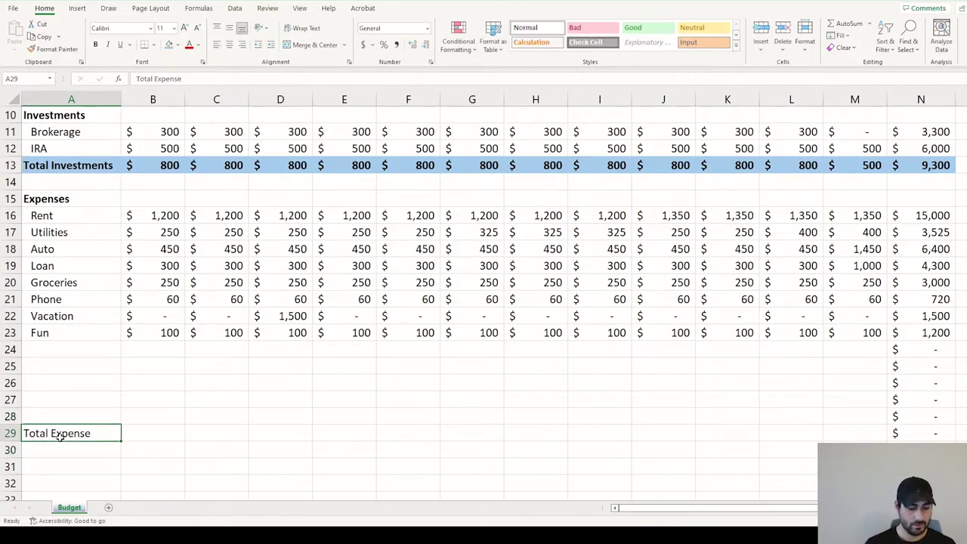
key("ctrl+b")
- Correct the A29 label to read 'Total Expenses'
left_click(199, 79)
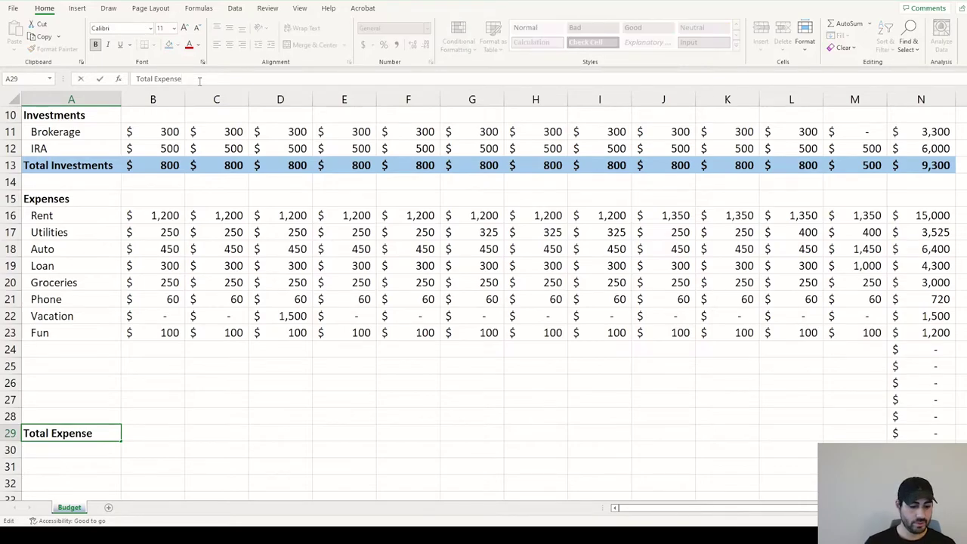
type("2")
key("Return")
key("Up")
left_click(200, 79)
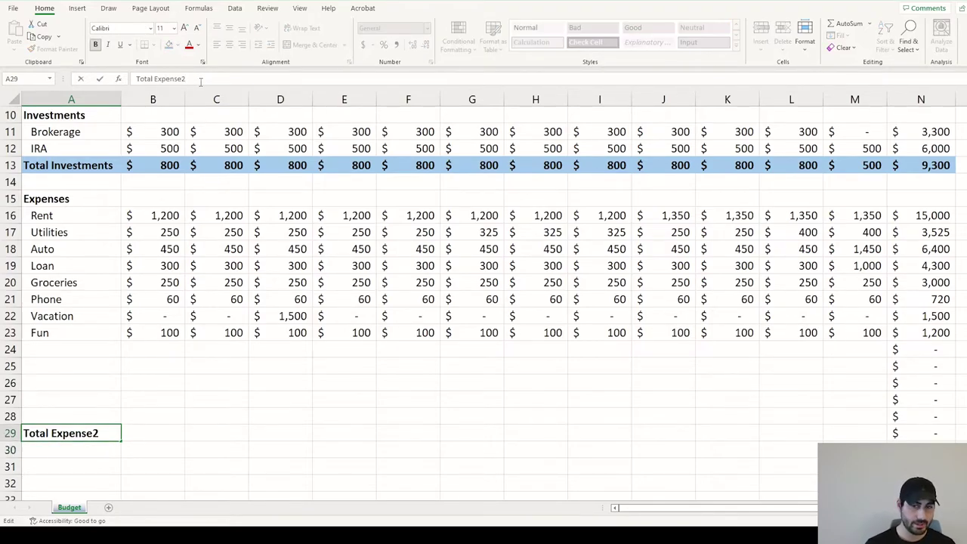
type("s")
key("Tab")
- Enter the January total =SUM(B16:B28) in B29 and make it bold
type("=SUM(")
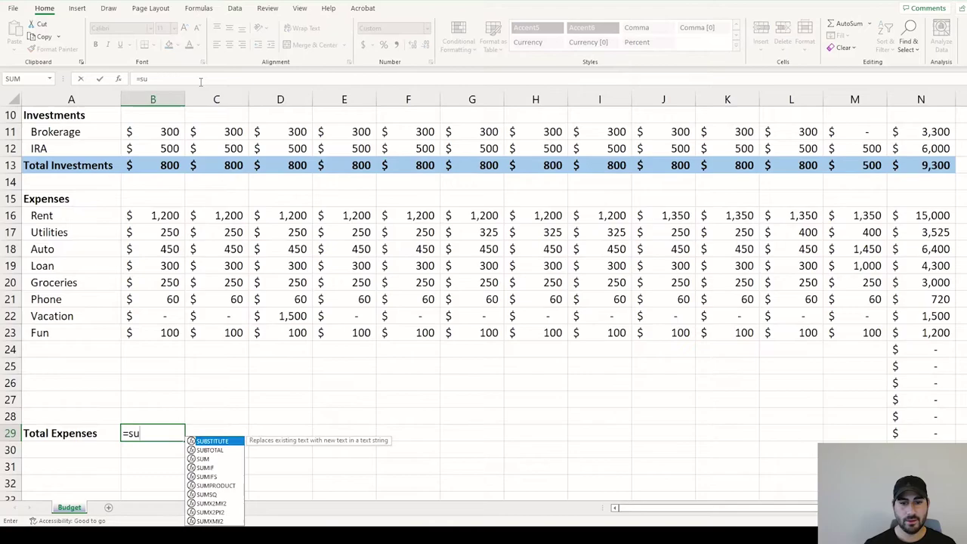
key("Up")
key("shift+Up")
key("shift+Up")
key("shift+Up")
key("shift+Up")
key("shift+Up")
key("shift+Up")
key("shift+Up")
key("shift+Up")
key("shift+Up")
key("shift+Up")
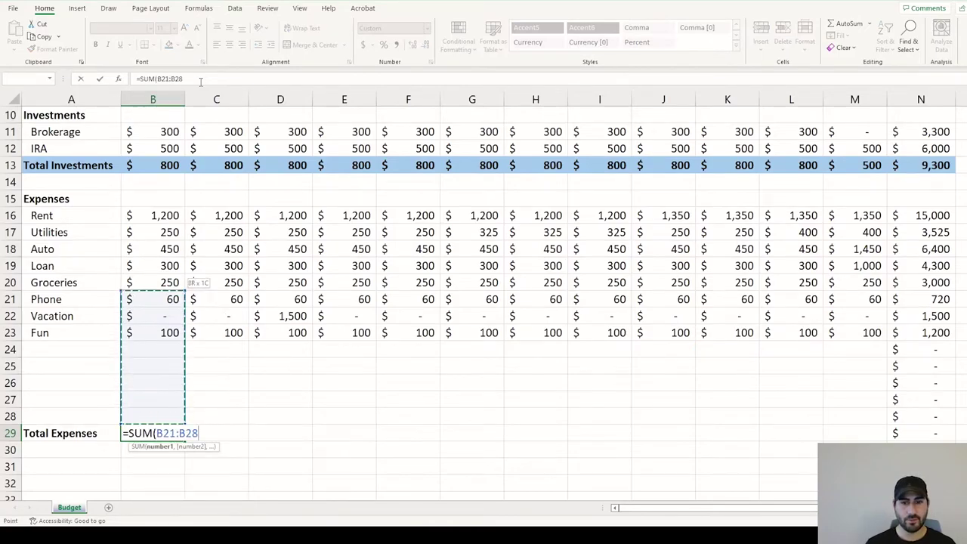
key("shift+Up")
key("shift+Up")
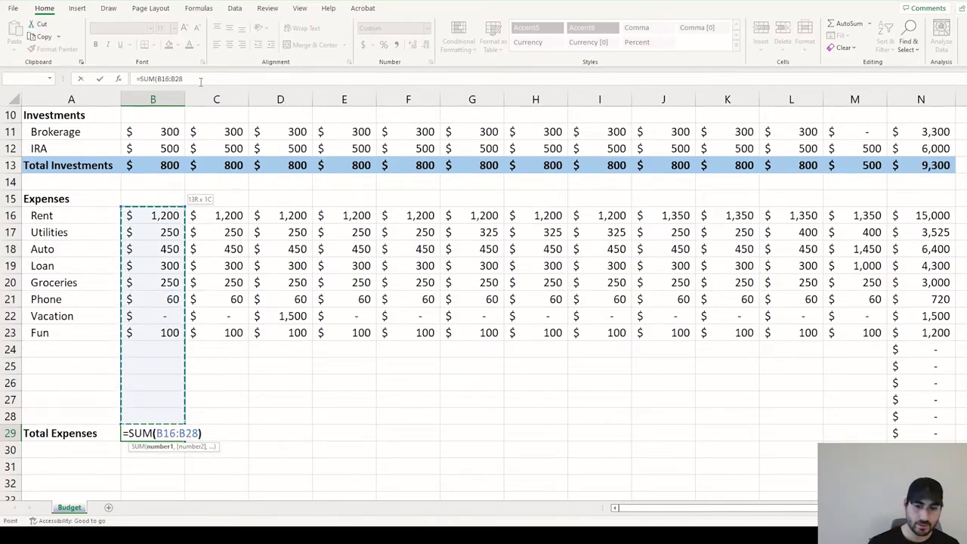
key("ctrl+Return")
key("ctrl+b")
- Copy the SUM across C29:N29 and bold the row, giving an FY total of $35,645
key("ctrl+c")
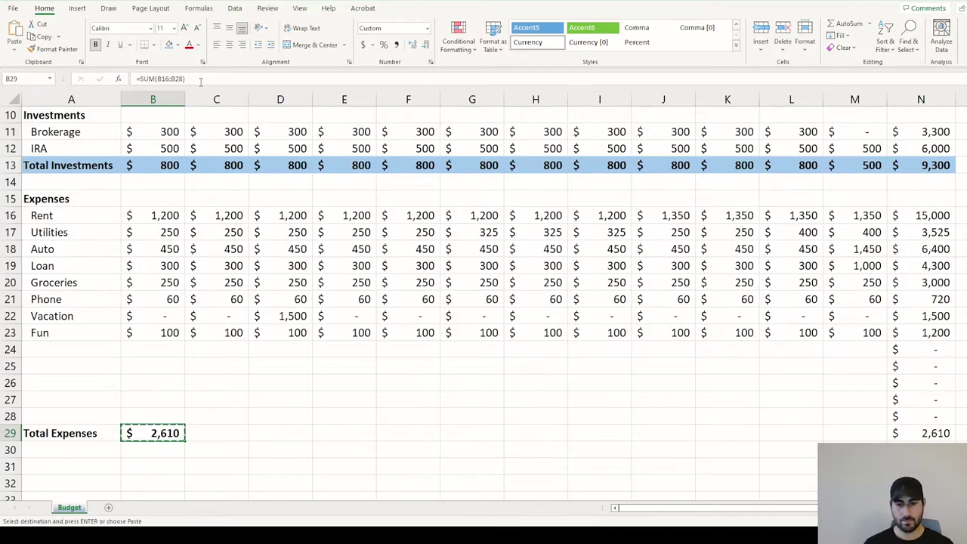
key("shift+Right")
key("shift+Right")
key("shift+Right")
key("shift+Right")
key("shift+Right")
key("shift+Right")
key("shift+Right")
key("shift+Right")
key("shift+Right")
key("shift+Right")
key("shift+Right")
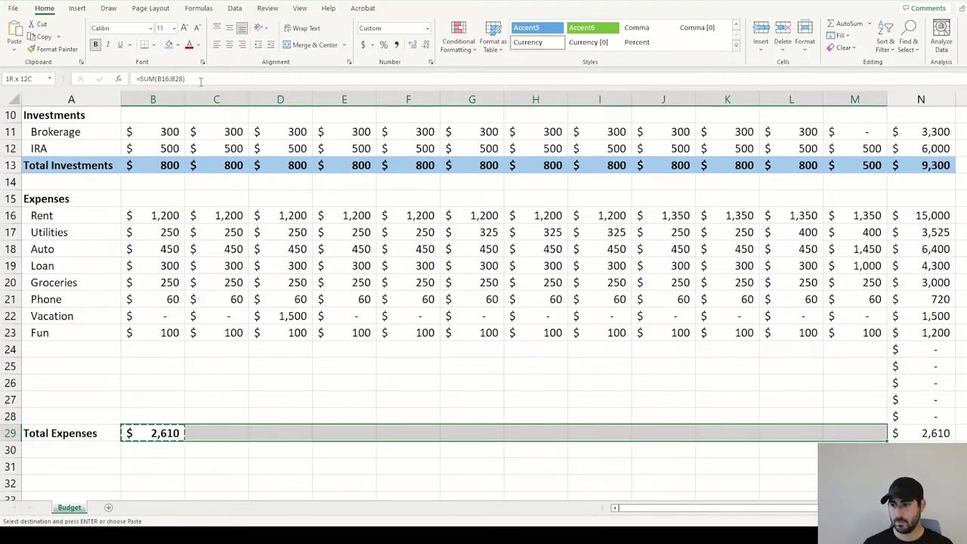
key("ctrl+v")
key("shift+Right")
key("Escape")
key("ctrl+b")
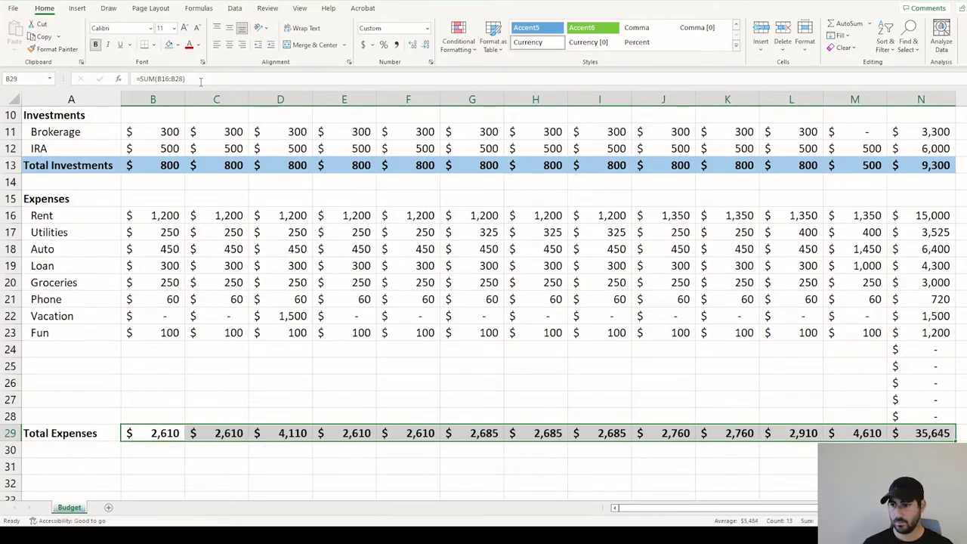
- Group the empty rows 24–28 and collapse them
left_click(162, 366)
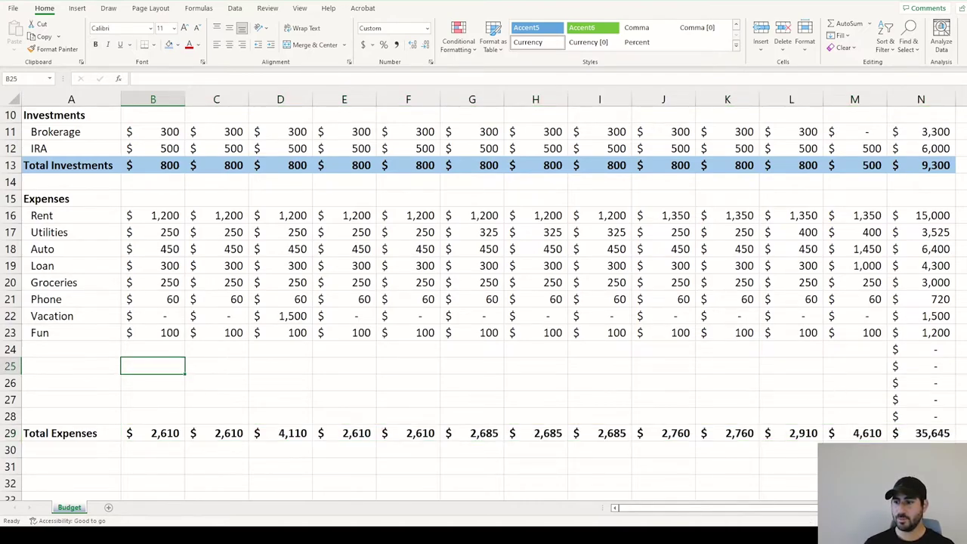
left_click(225, 385)
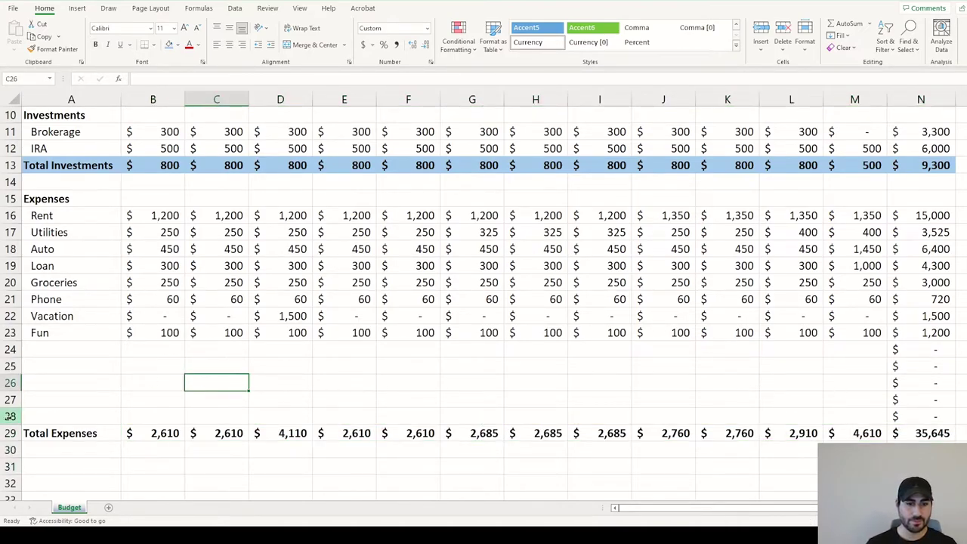
left_click_drag(9, 416, 11, 350)
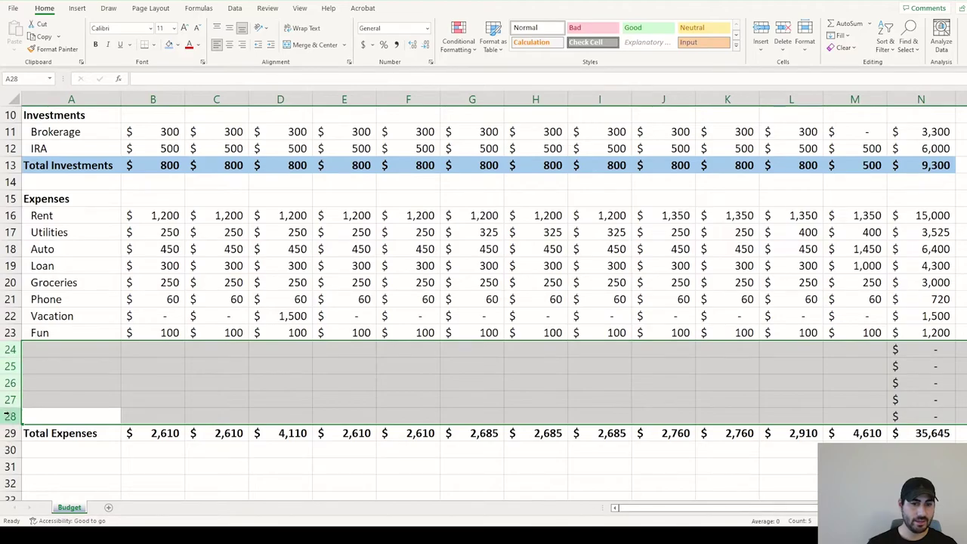
key("alt+shift+Right")
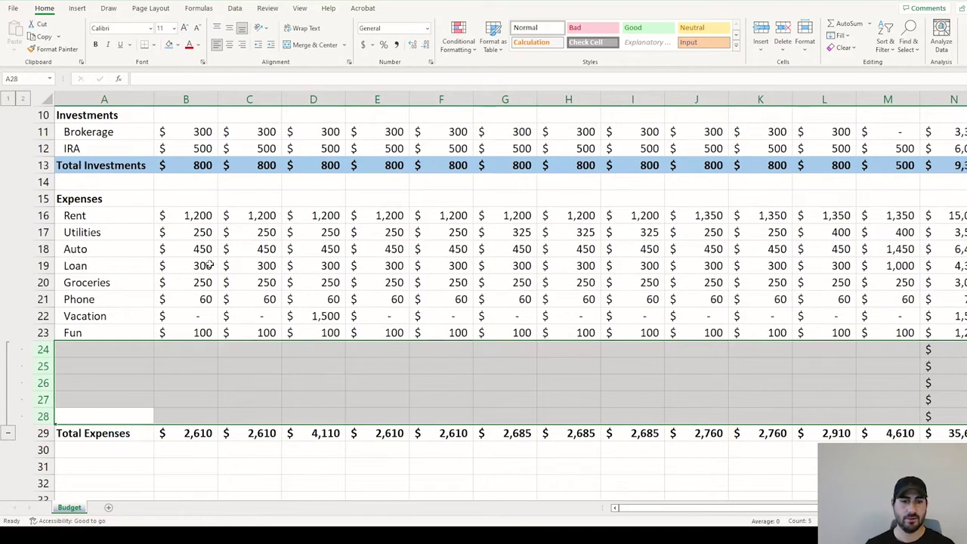
left_click(10, 100)
left_click(22, 99)
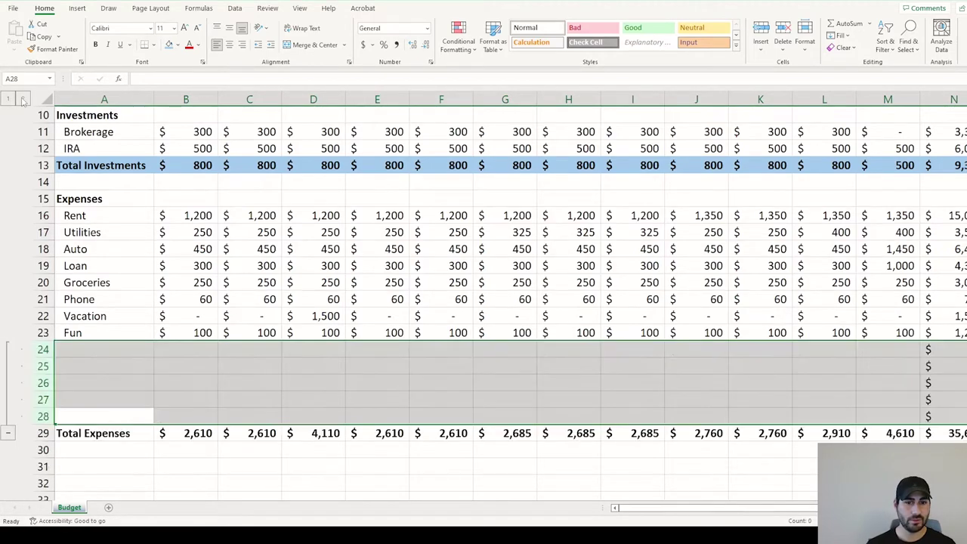
left_click(10, 100)
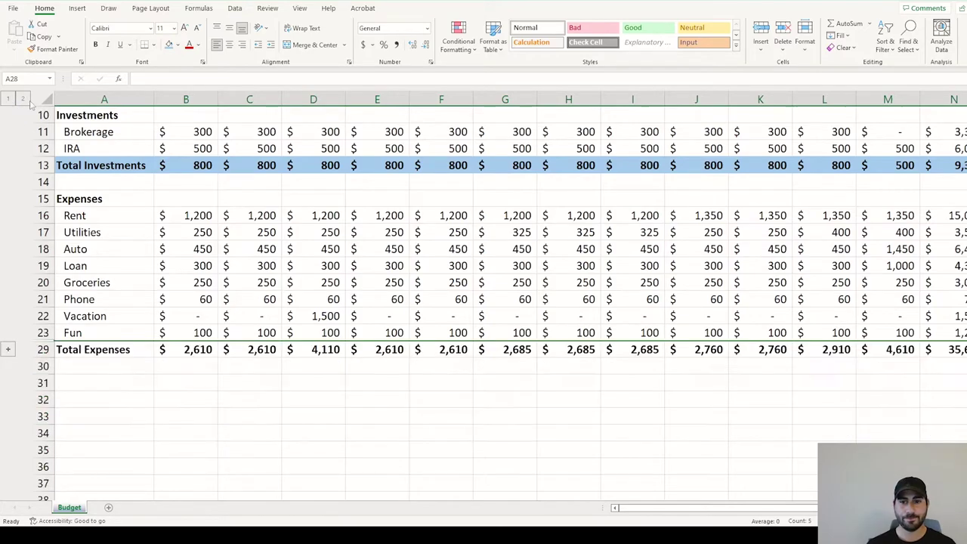
- Give the Total Expenses row A29:N29 the light-blue fill used on the other totals
scroll(33, 106, "up", 2)
key("ctrl+shift+Right")
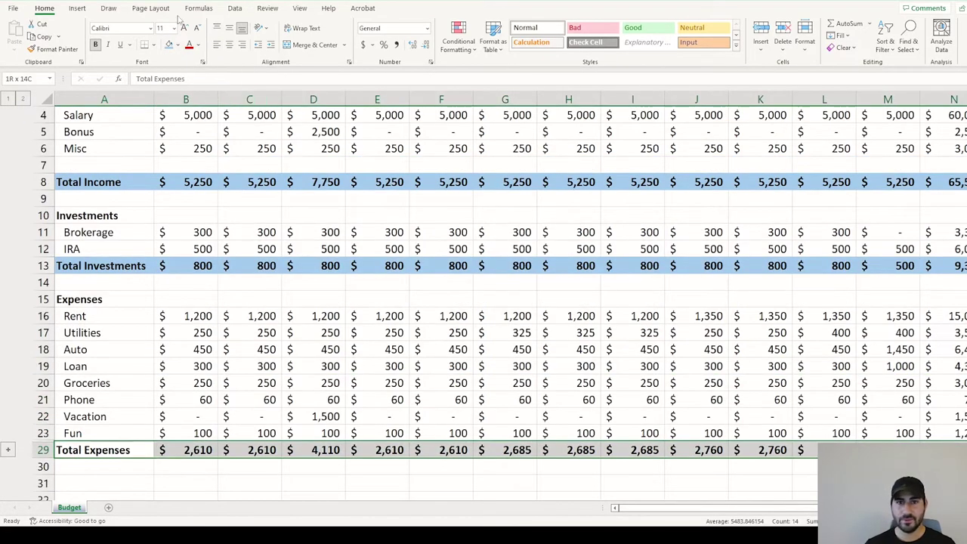
left_click(169, 44)
left_click(215, 252)
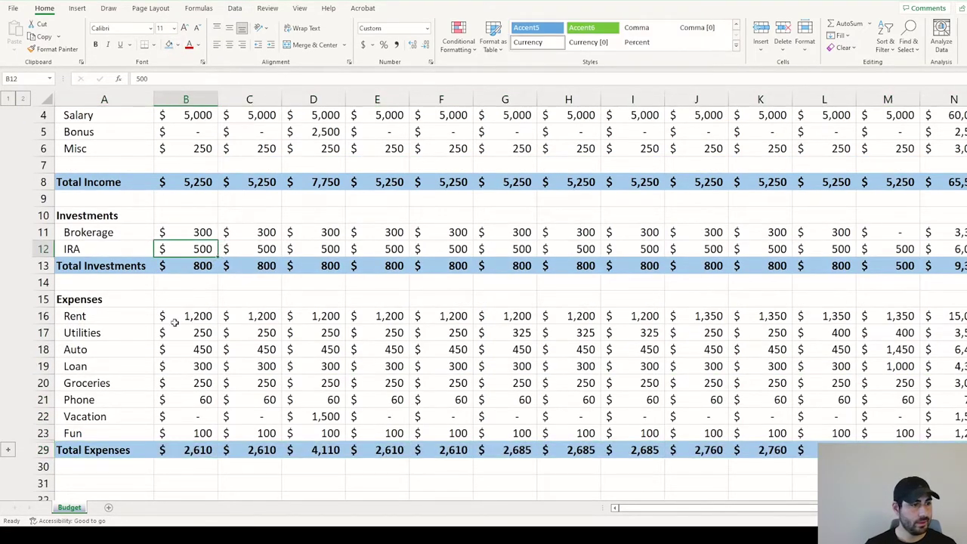
left_click(94, 180)
left_click(95, 269)
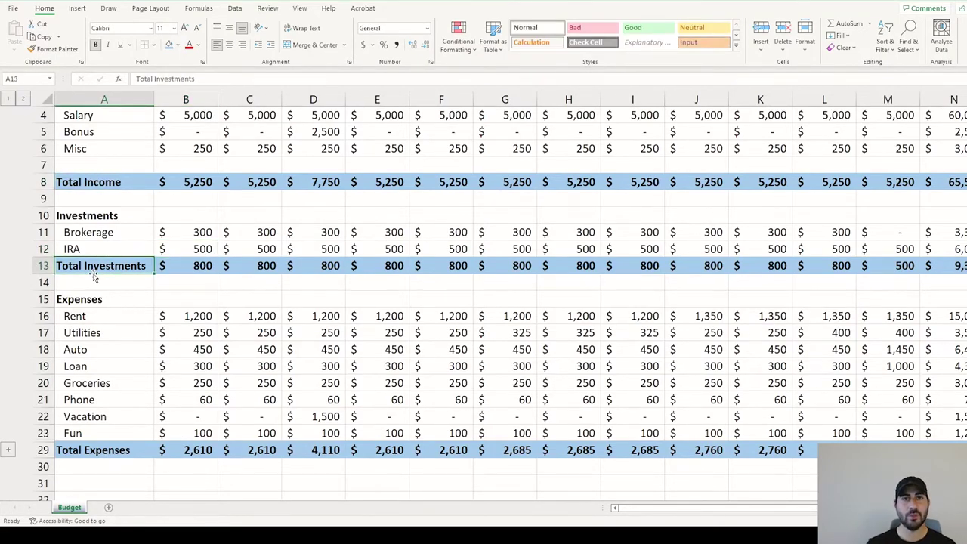
left_click(96, 451)
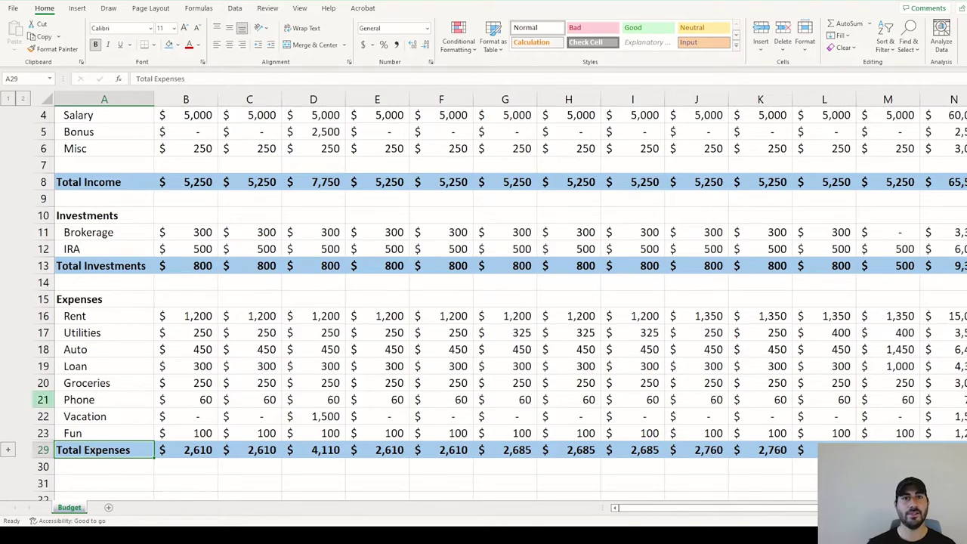
- Add a Savings label in column A below Total Expenses
scroll(105, 435, "down", 1)
left_click(110, 436)
type("Sav")
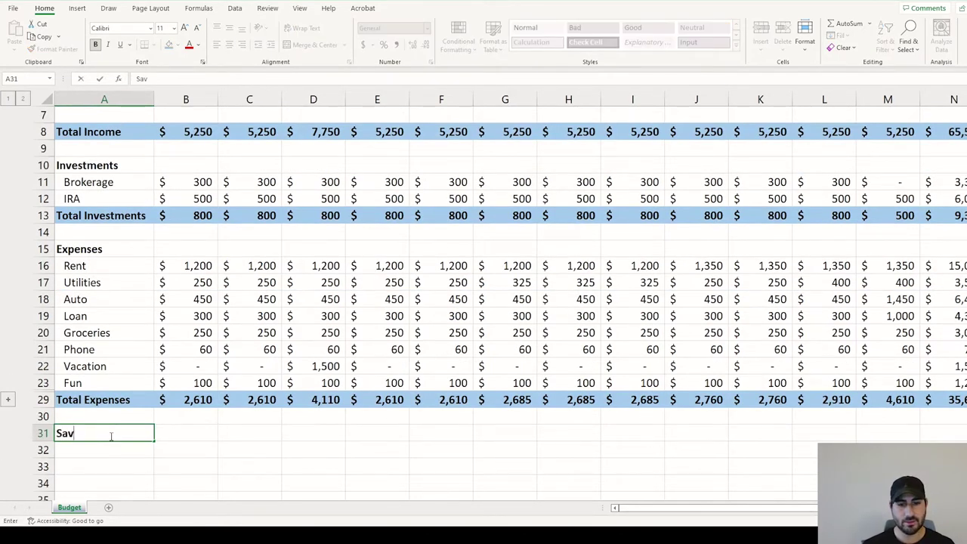
type("ings")
key("Return")
left_click(108, 436)
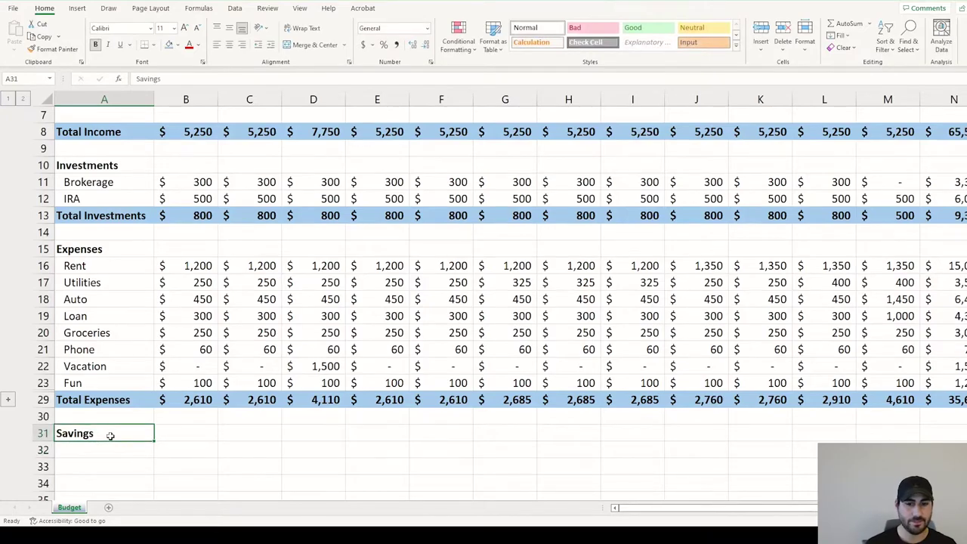
- Delete the empty first row of the sheet
scroll(280, 281, "up", 2)
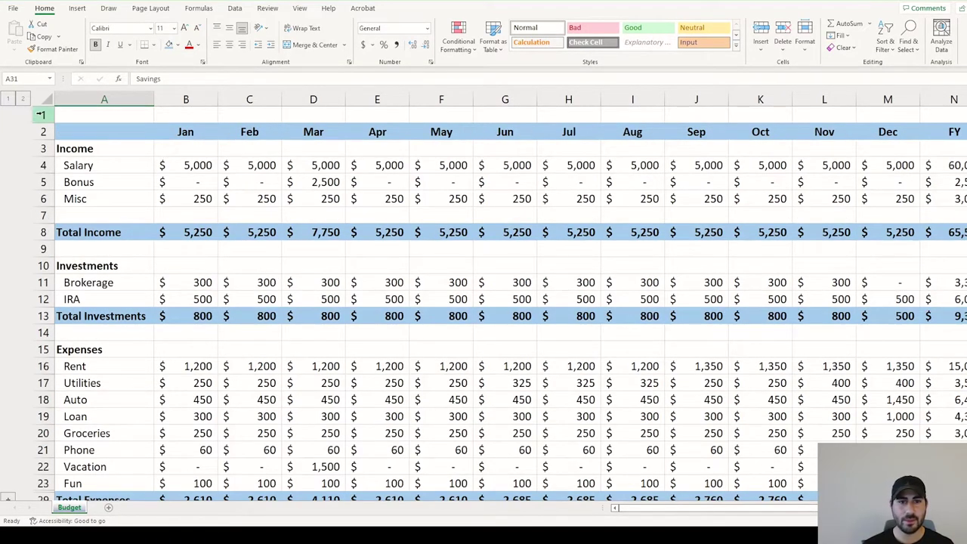
left_click(42, 115)
left_click(785, 30)
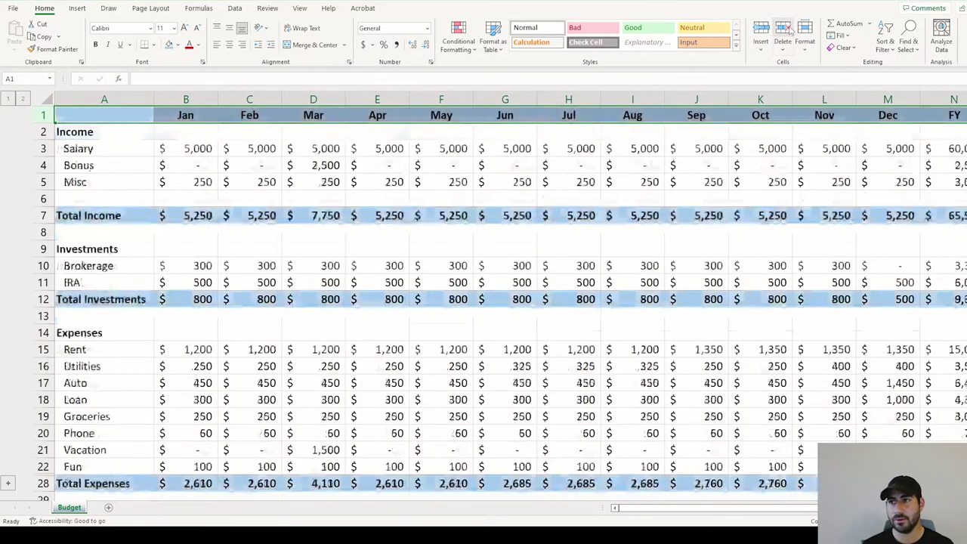
- Freeze the top row so the month headers stay visible while scrolling
left_click(299, 8)
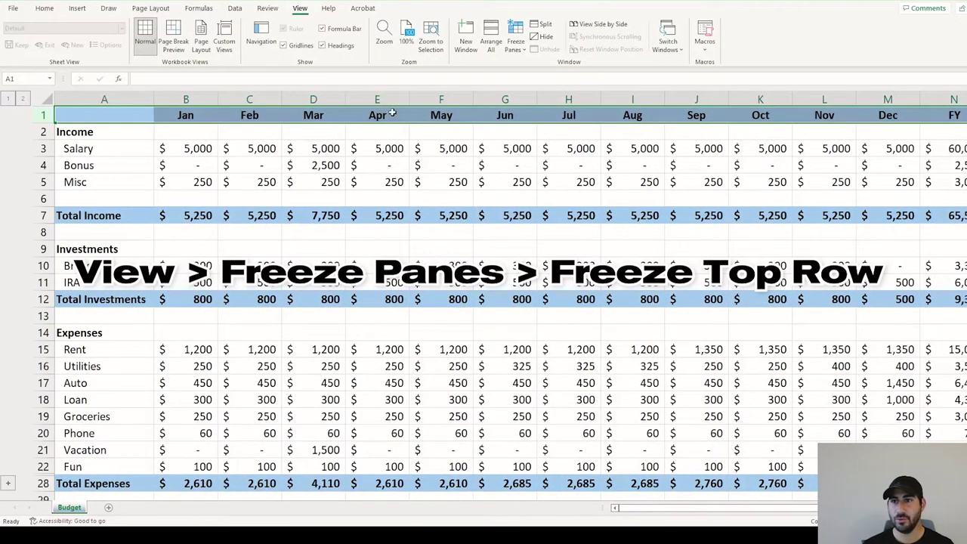
left_click(520, 48)
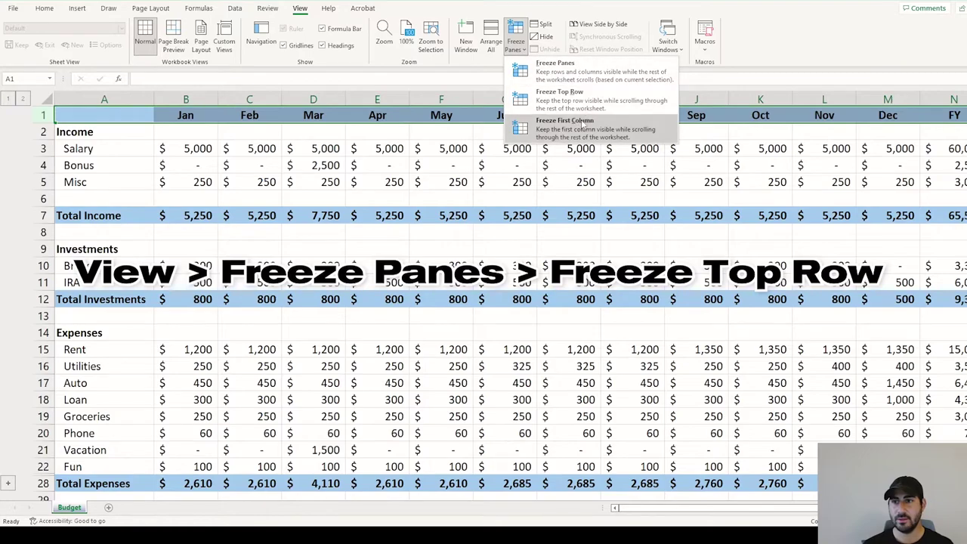
left_click(559, 92)
left_click(332, 185)
scroll(340, 205, "down", 4)
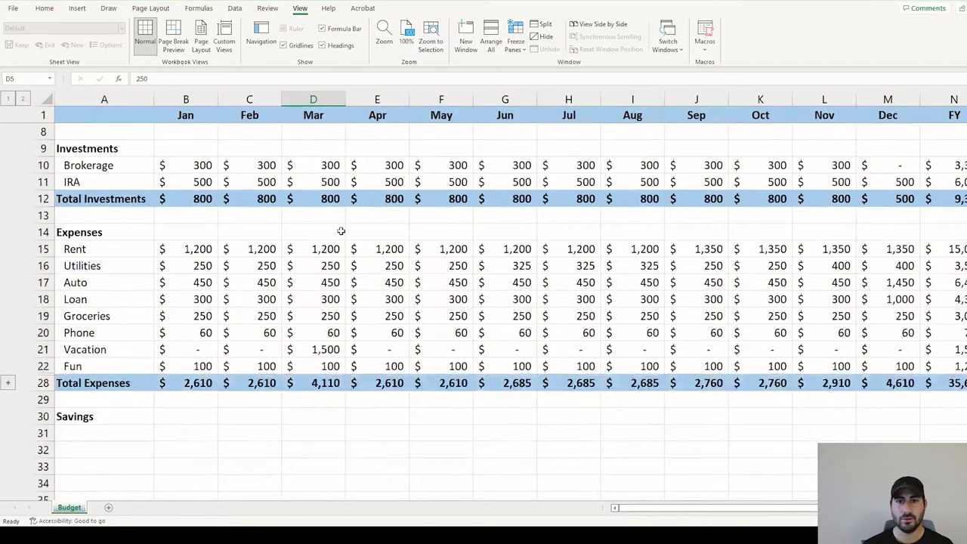
scroll(335, 219, "up", 3)
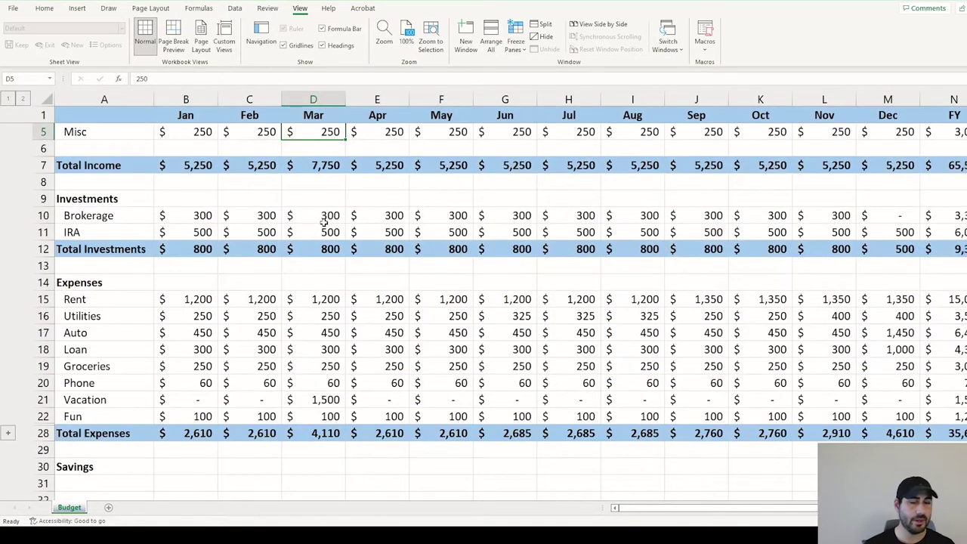
scroll(323, 219, "down", 4)
- Enter January's Savings formula =B7-B12-B28 in B30
left_click(196, 265)
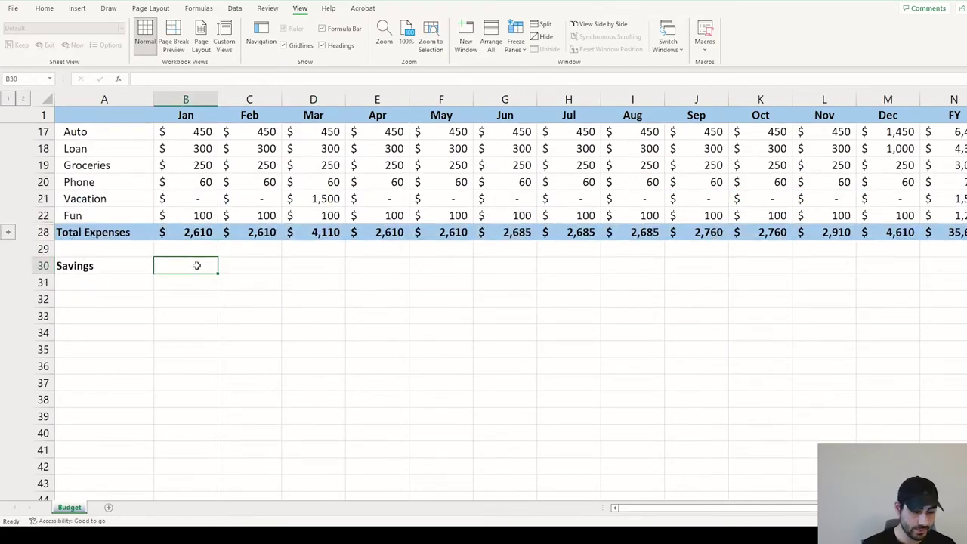
type("=")
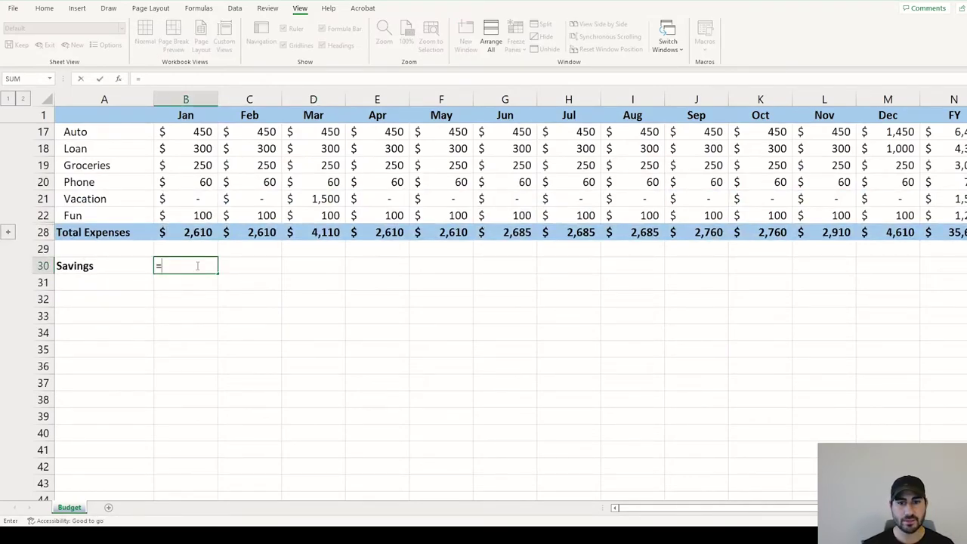
scroll(201, 225, "up", 5)
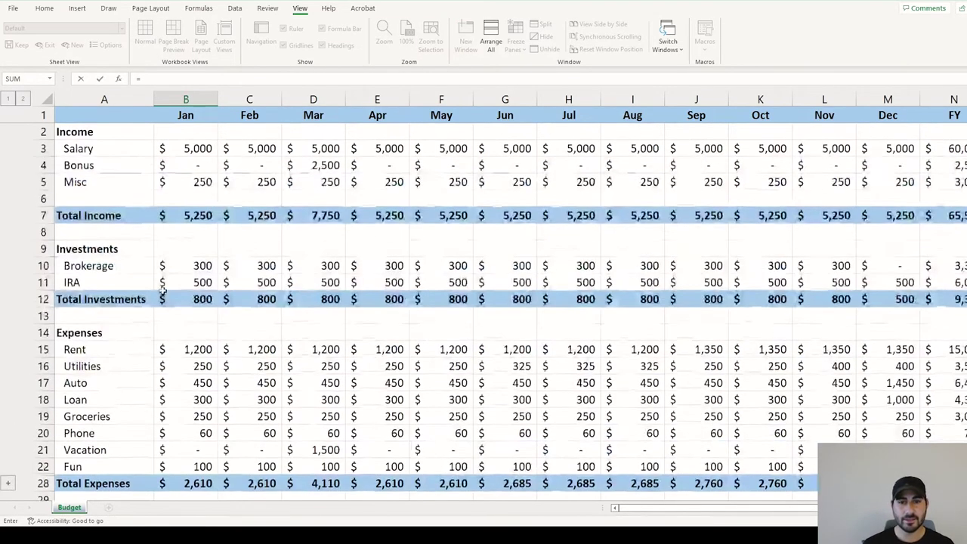
left_click(195, 219)
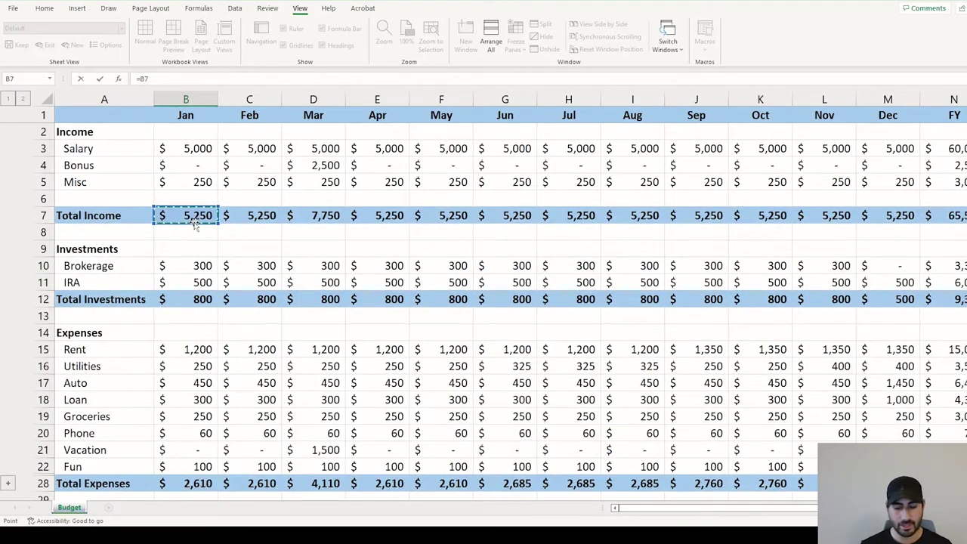
type("-")
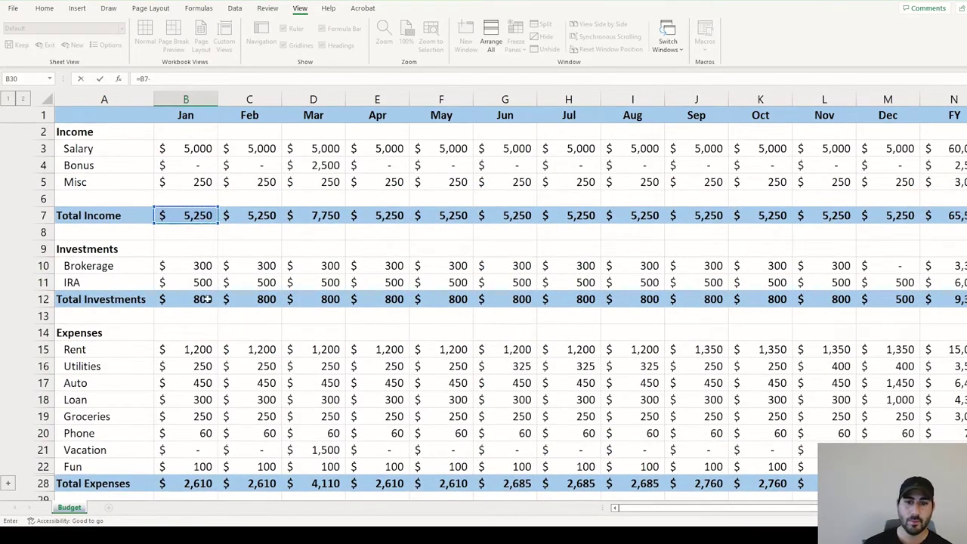
left_click(205, 299)
scroll(431, 337, "down", 1)
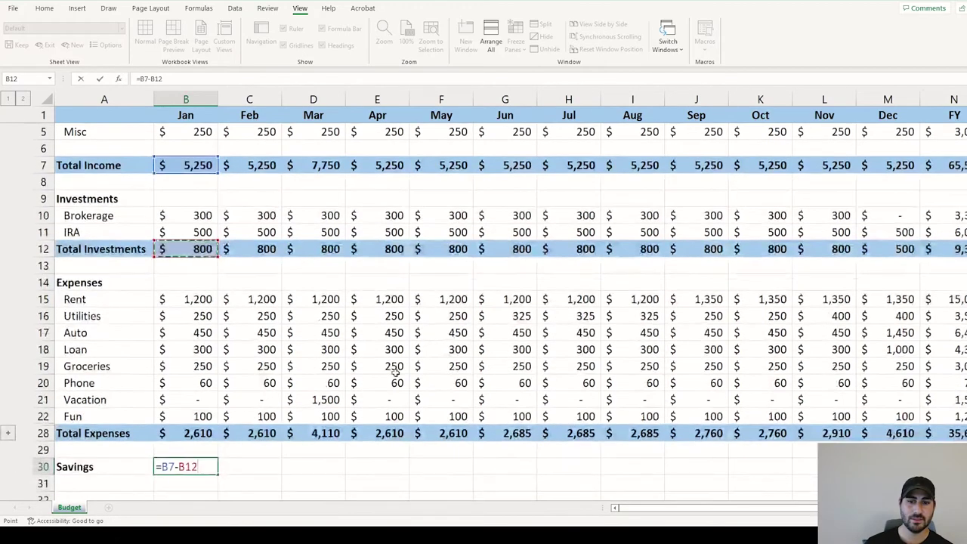
type("-")
left_click(197, 432)
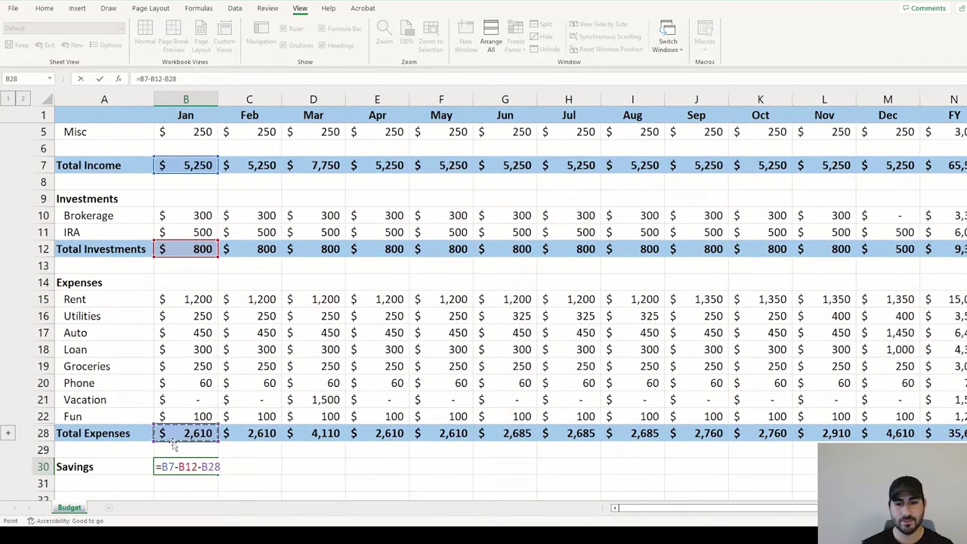
key("Return")
key("Up")
- Copy the Savings formula across C30:N30 through the FY column
key("ctrl+c")
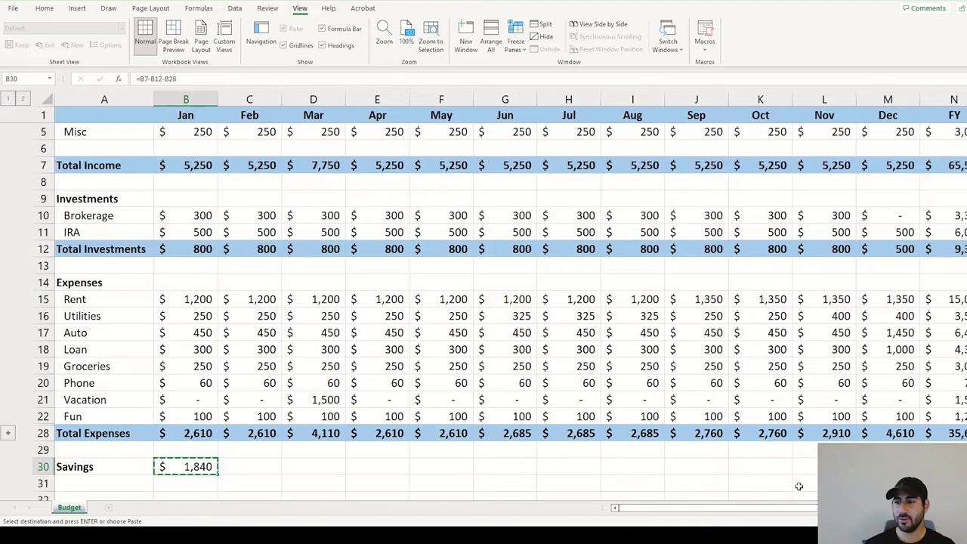
key("shift+Right")
key("shift+Right")
key("shift+Right")
key("shift+Right")
key("shift+Right")
key("shift+Right")
key("shift+Right")
key("shift+Right")
key("shift+Right")
key("shift+Right")
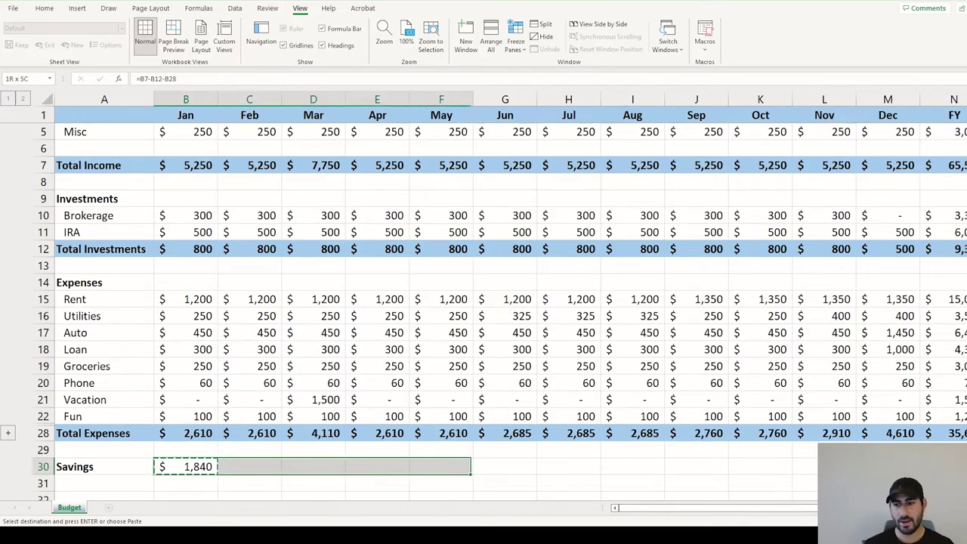
key("shift+Right")
key("shift+Right")
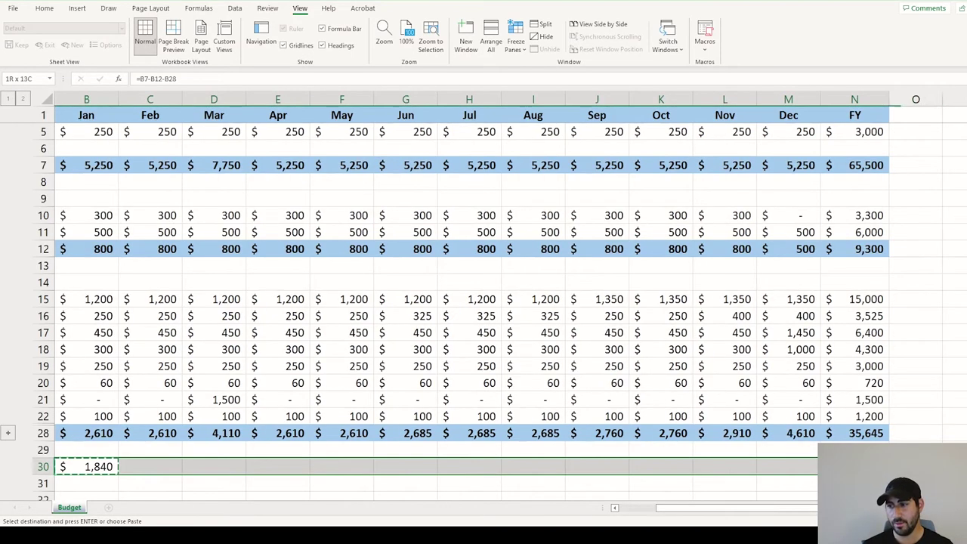
key("Return")
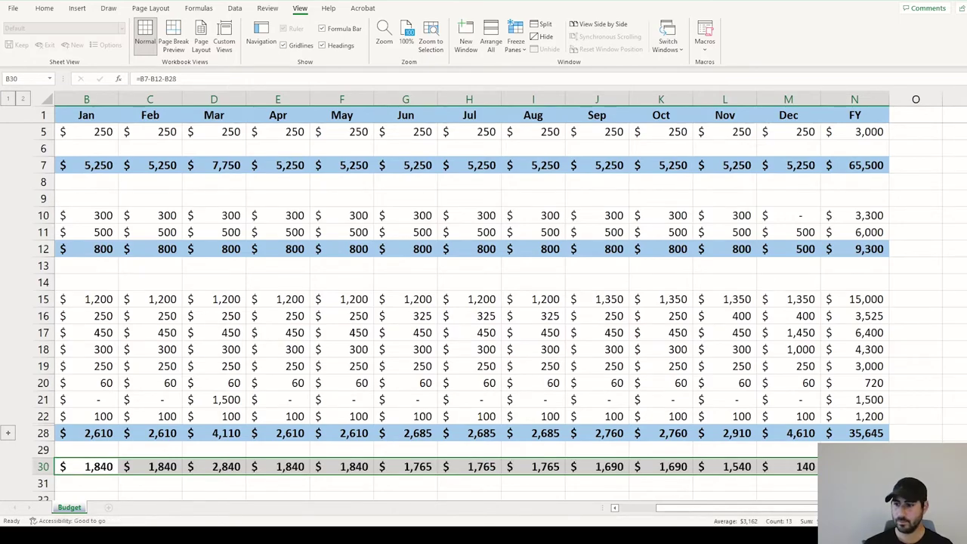
- Shade the Savings row A30:N30 light blue
key("Home")
key("ctrl+shift+Right")
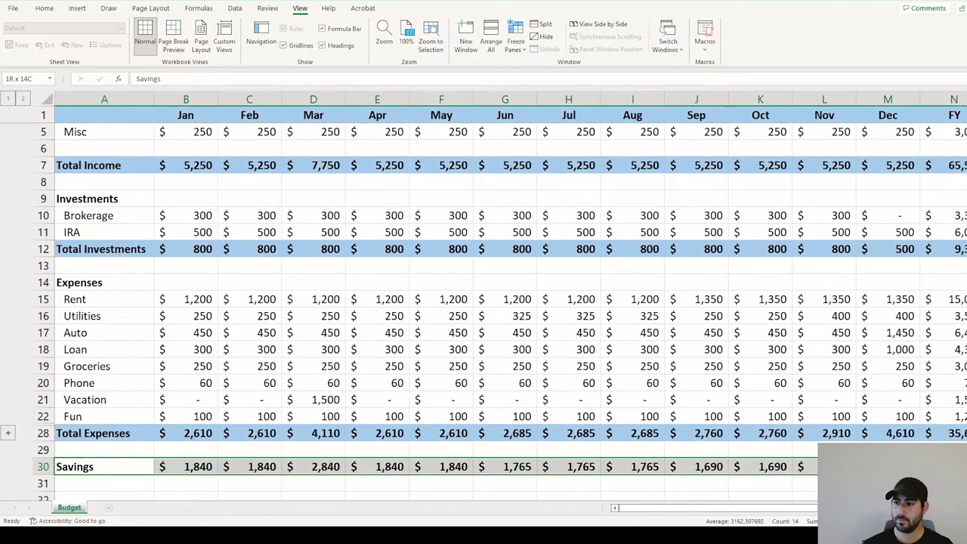
left_click(44, 8)
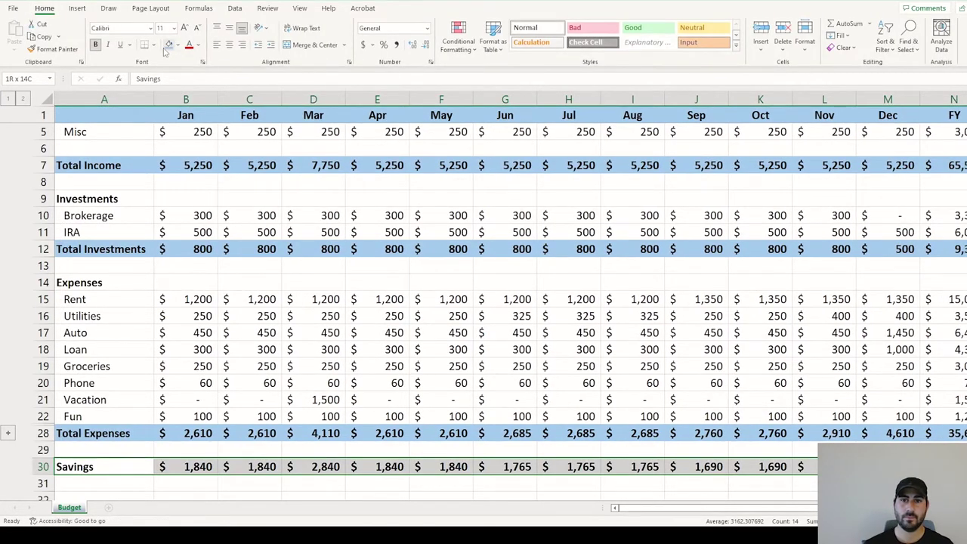
left_click(168, 44)
scroll(228, 399, "down", 2)
left_click(186, 383)
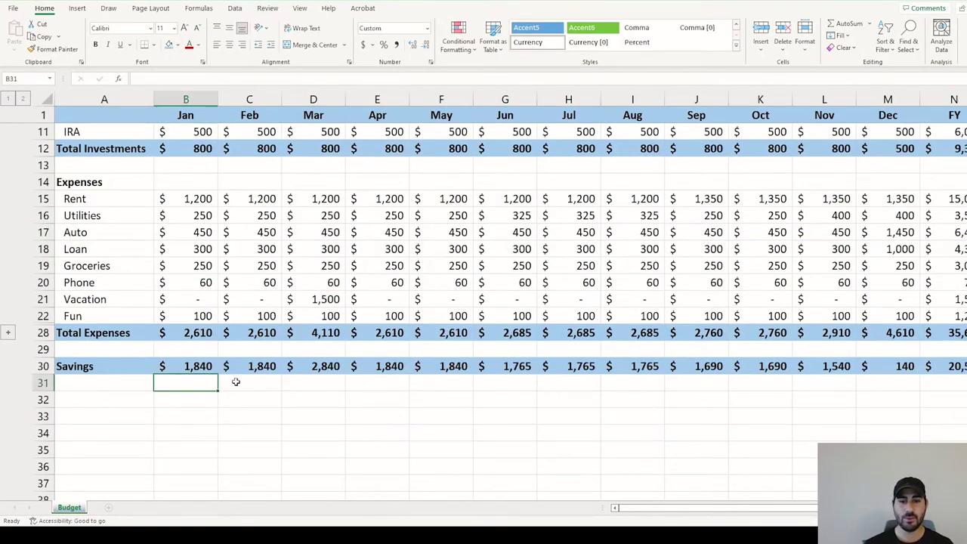
left_click(183, 367)
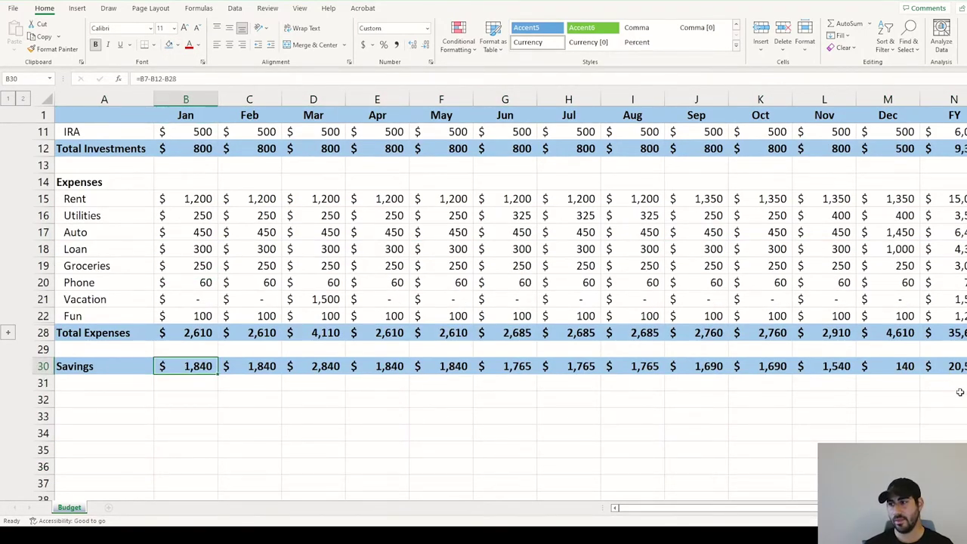
scroll(551, 351, "up", 3)
scroll(518, 259, "down", 4)
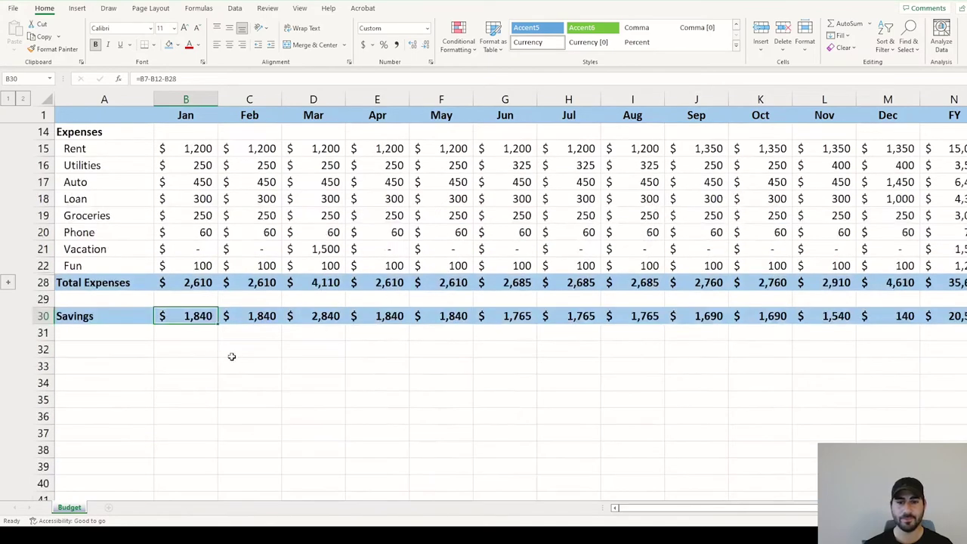
- Enter =B30/B7 in B31 to show January's Savings as a share of Total Income
left_click(194, 331)
type("=")
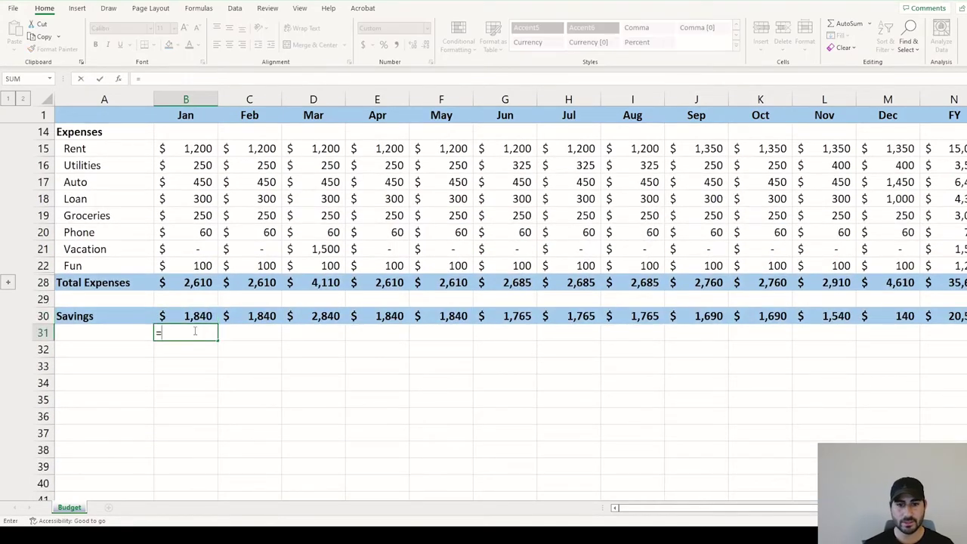
key("Up")
type("/")
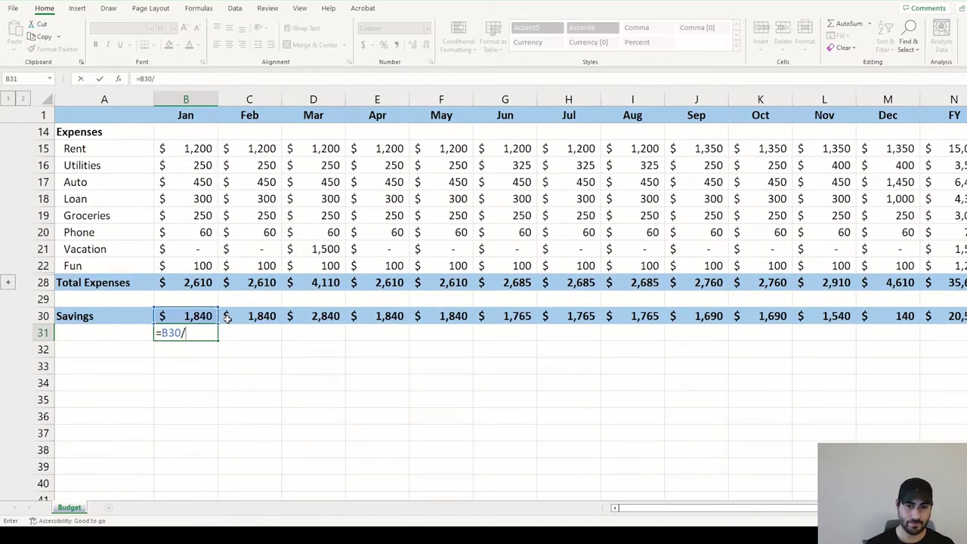
scroll(185, 304, "up", 4)
left_click(205, 215)
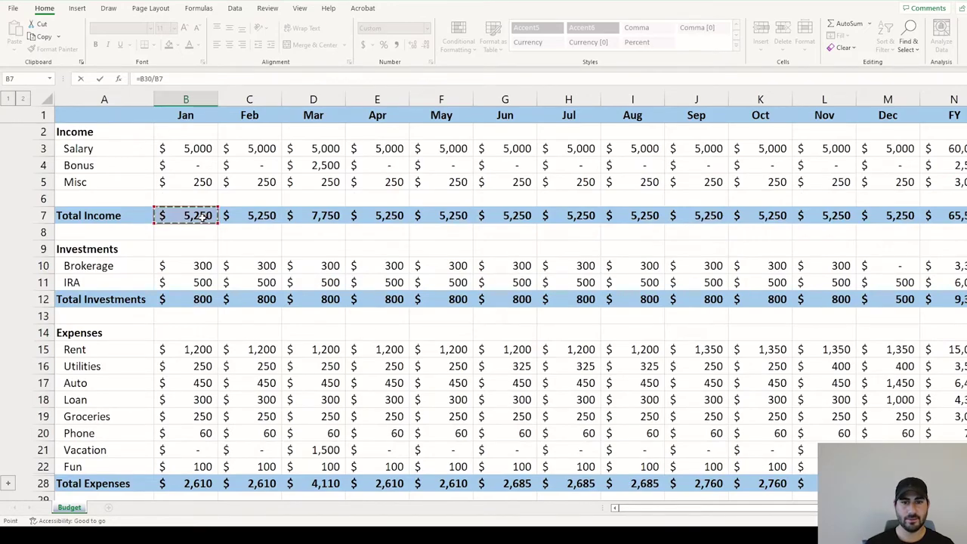
key("ctrl+Return")
- Copy the formula across C31:N31 and format it as percent with one decimal place
key("ctrl+c")
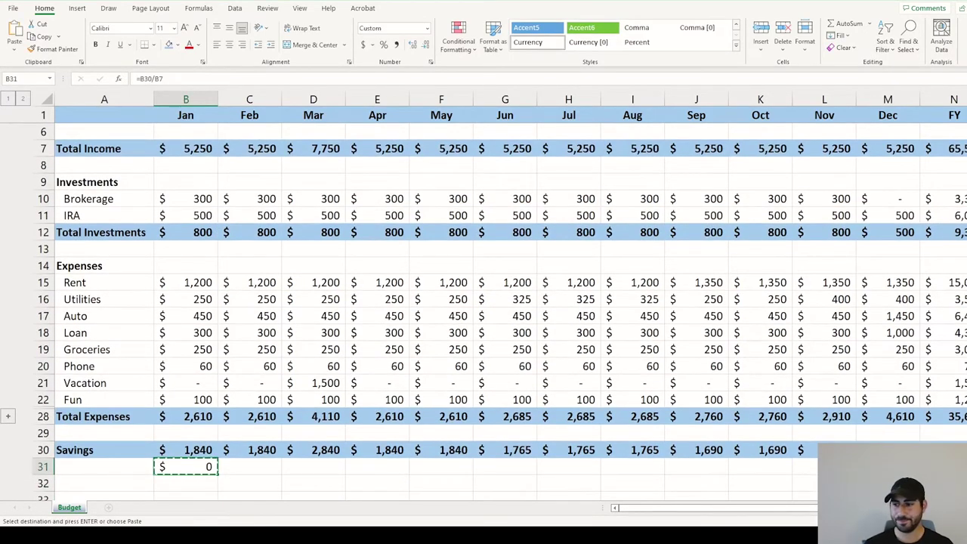
key("shift+Right")
key("shift+Right")
key("shift+Right")
key("shift+Right")
key("shift+Right")
key("shift+Right")
key("shift+Right")
key("shift+Right")
key("shift+Right")
key("shift+Right")
key("shift+Right")
key("shift+Right")
key("ctrl+v")
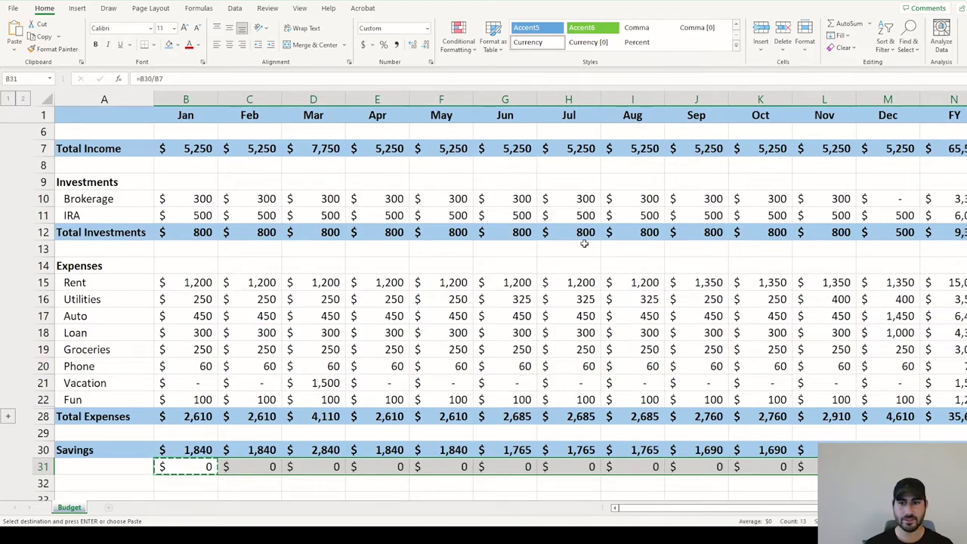
left_click(384, 44)
left_click(412, 44)
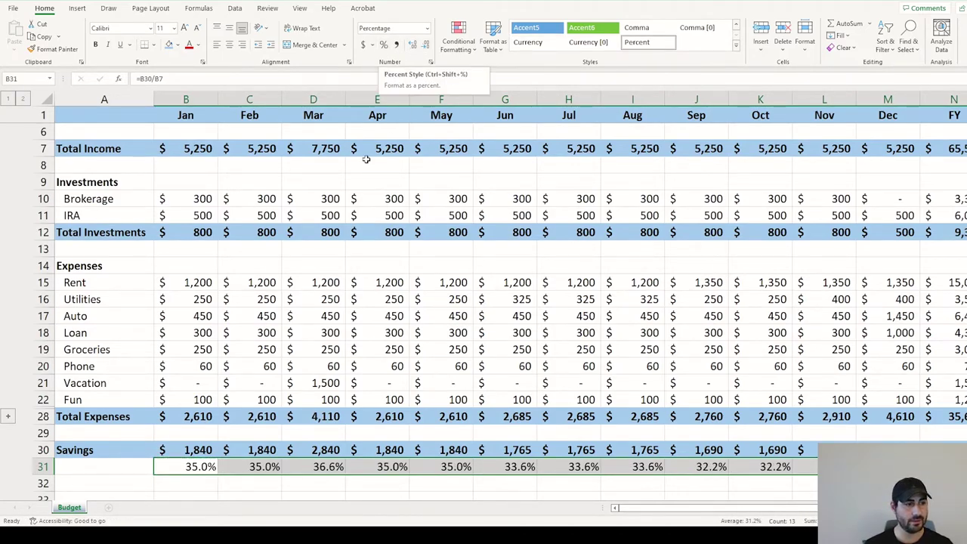
- Check the January Savings, Total Income and percentage formulas (Jan 35.0%)
left_click(265, 453)
left_click(204, 450)
scroll(204, 399, "up", 2)
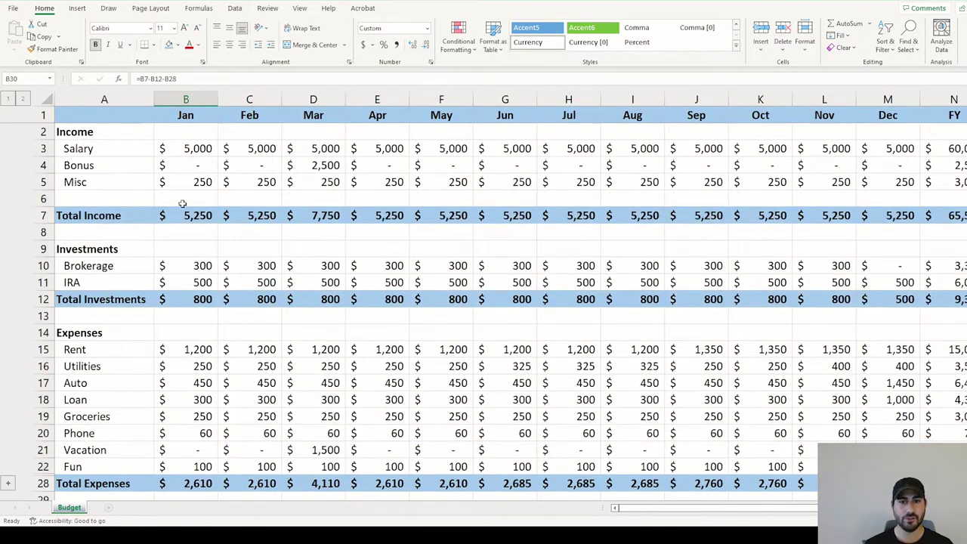
left_click(186, 199)
left_click(185, 216)
scroll(184, 216, "down", 3)
left_click(203, 383)
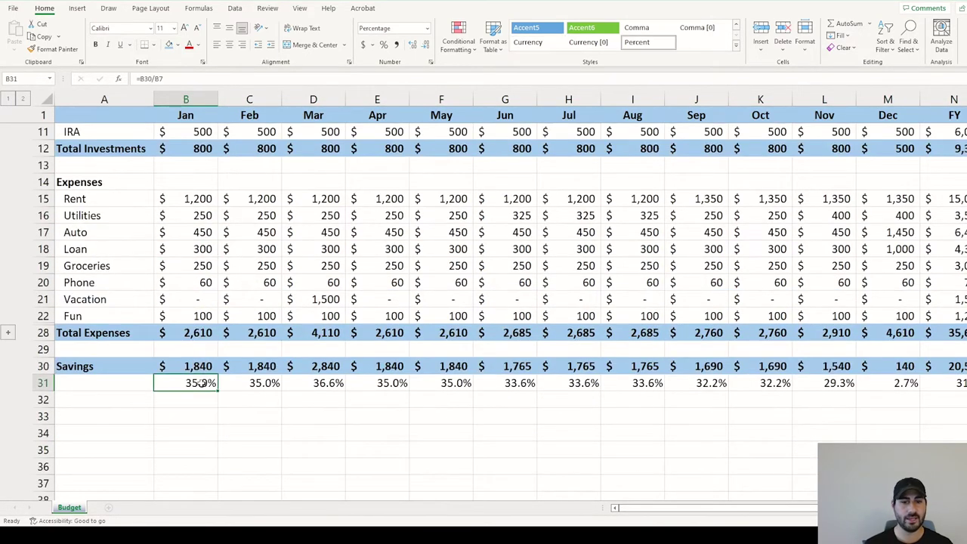
scroll(204, 363, "up", 1)
left_click(251, 276)
scroll(195, 343, "up", 2)
scroll(173, 339, "down", 1)
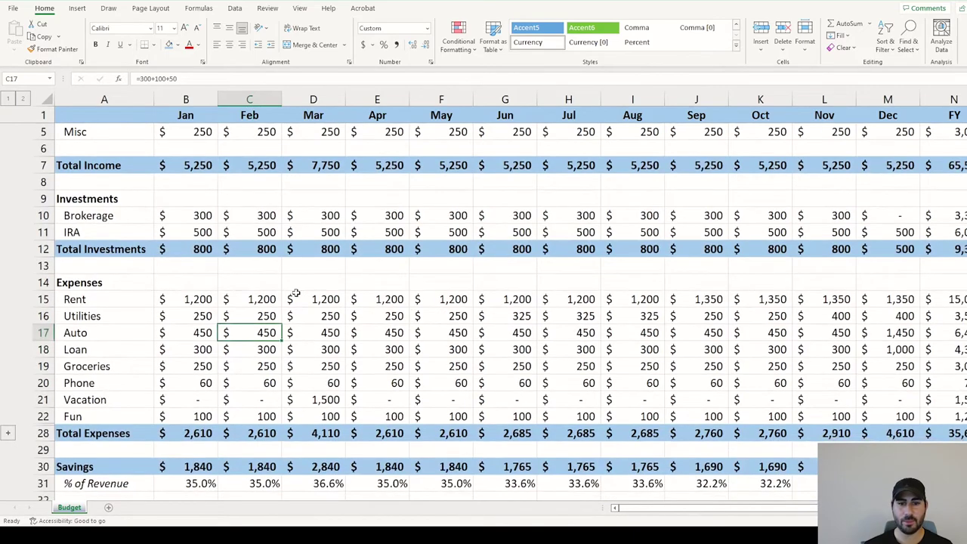
scroll(371, 337, "down", 1)
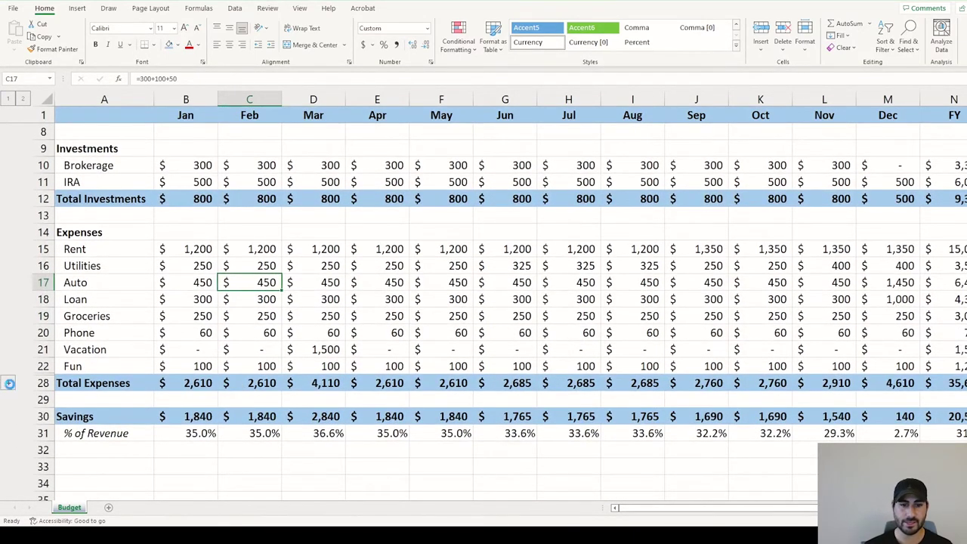
- Reveal the hidden rows and add a Misc expense label below Fun
left_click(9, 383)
left_click(105, 375)
type("Mi")
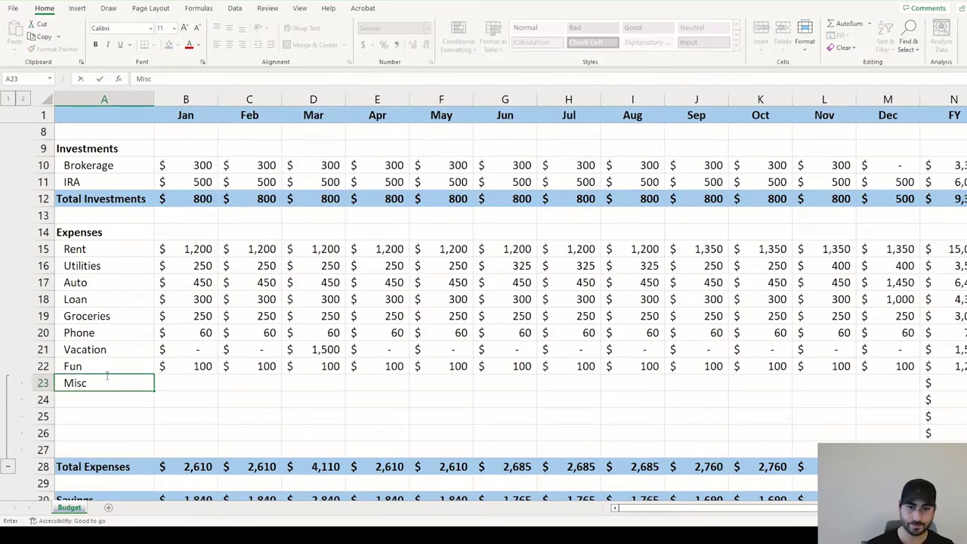
type("sc")
left_click(892, 389)
- Enter $300 as the Misc amount for January and copy it through December
left_click(200, 389)
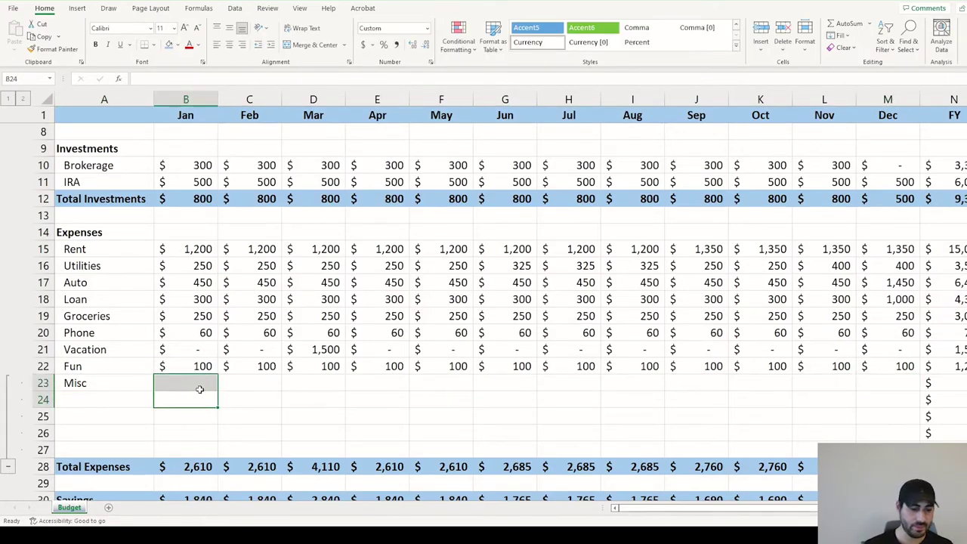
type("300")
key("Return")
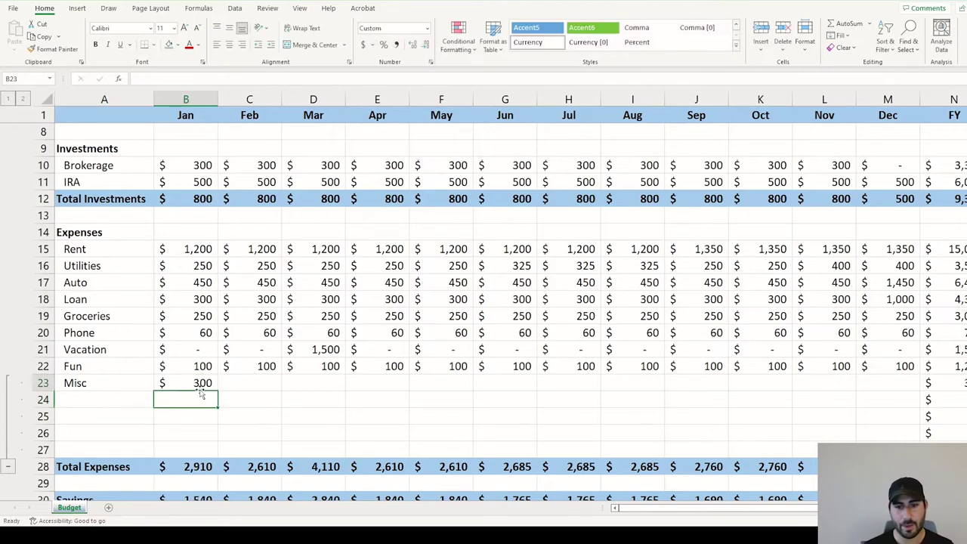
left_click(200, 389)
key("ctrl+c")
left_click(874, 382, "shift")
key("Return")
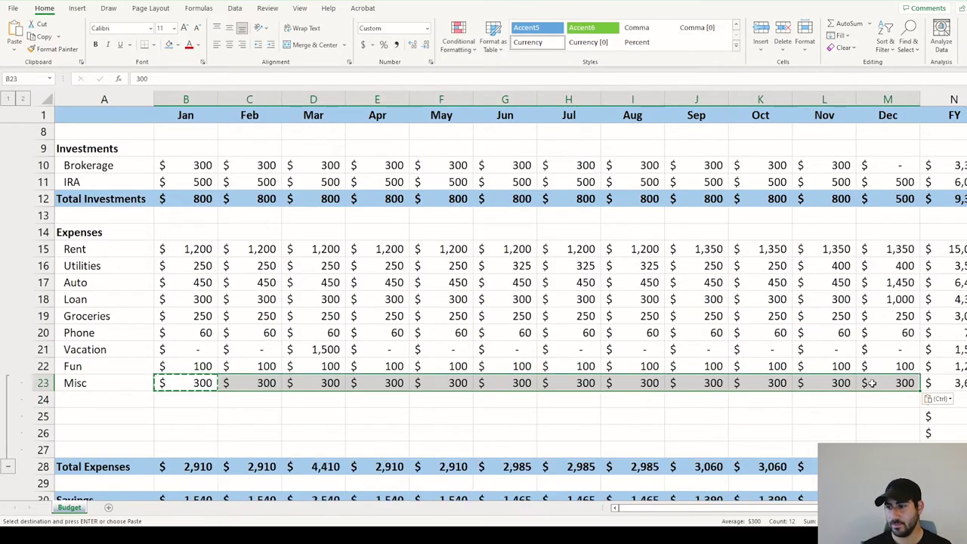
- Collapse the grouped rows 23–27 and clear the selection
left_click(8, 467)
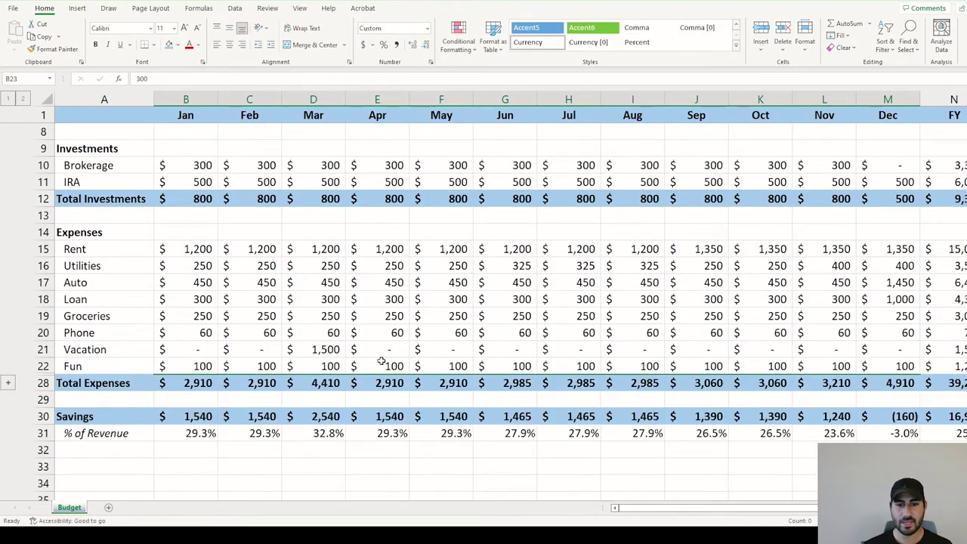
scroll(8, 453, "down", 1)
left_click(893, 366)
left_click(929, 418)
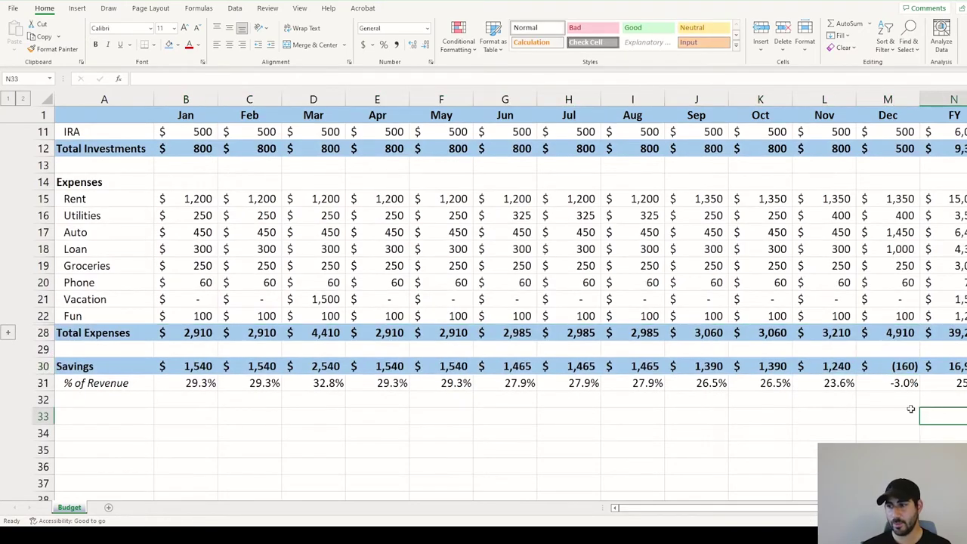
scroll(394, 364, "up", 3)
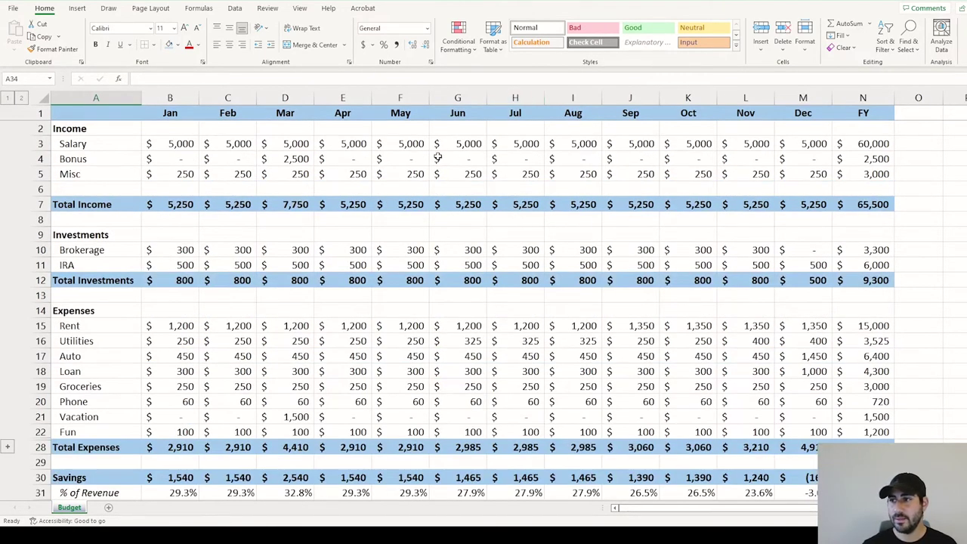
- Group the blank row 6 under Misc and collapse it
left_click(69, 130)
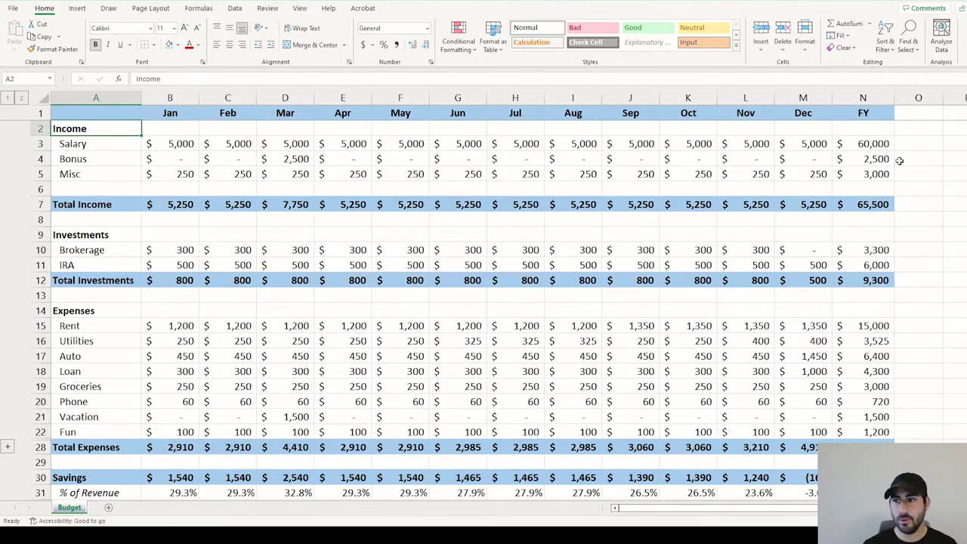
left_click(39, 189)
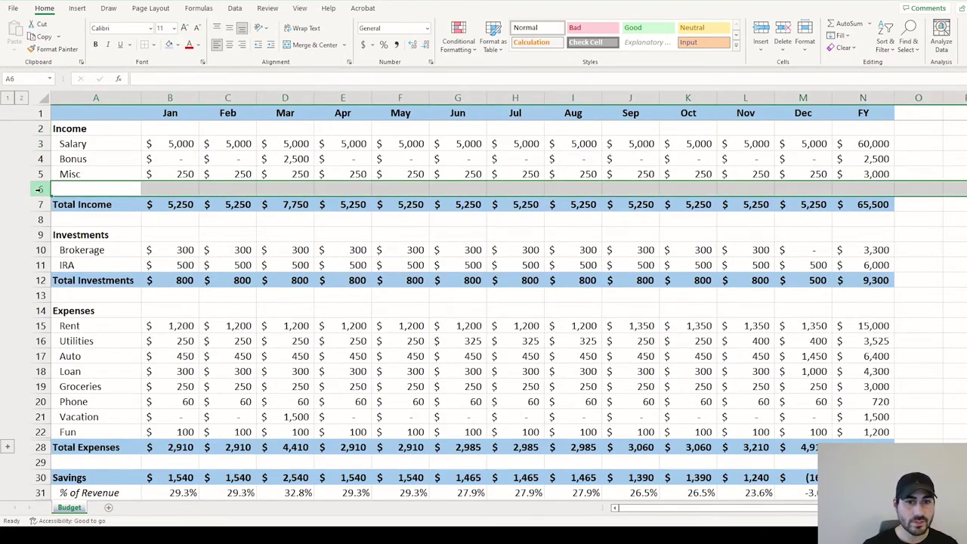
key("shift+alt+Right")
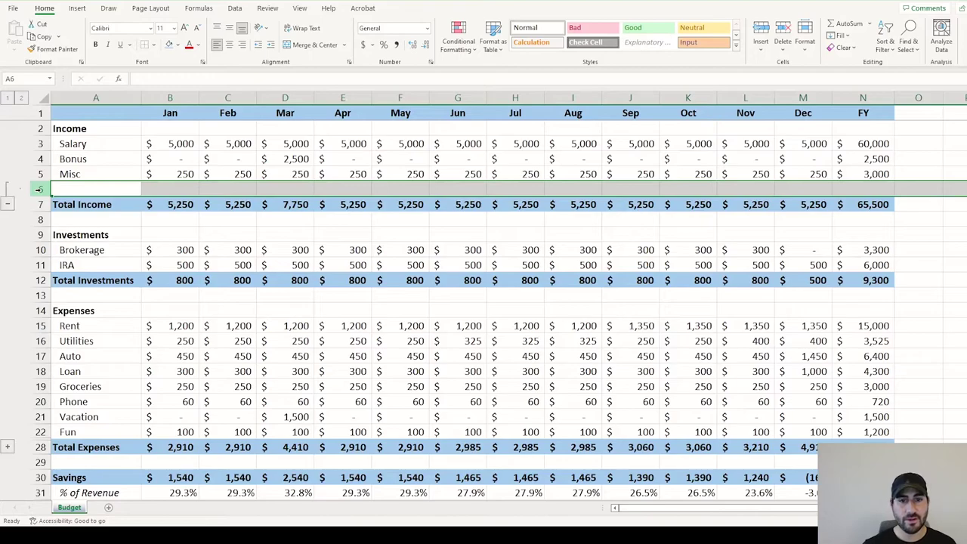
left_click(7, 99)
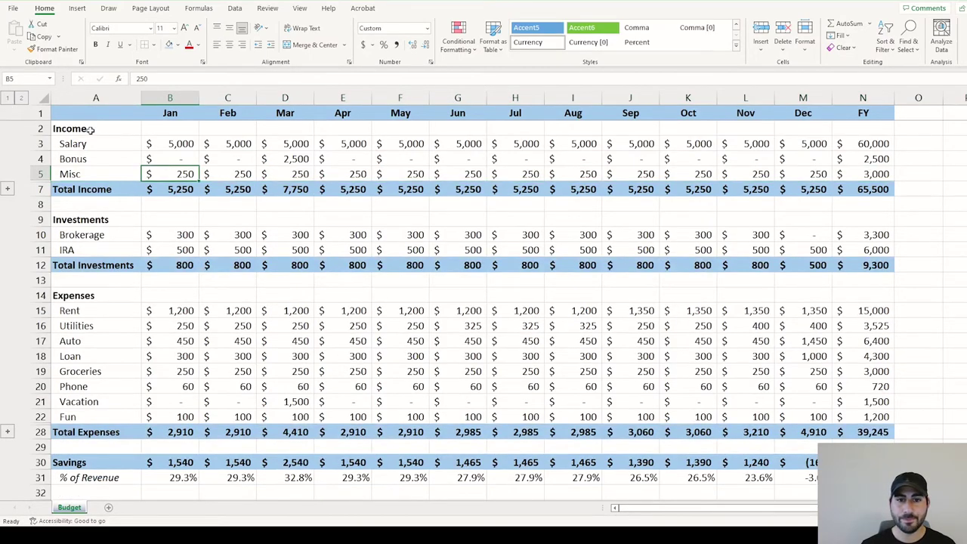
- Select the Income, Investments and Expenses heading rows across the table
left_click_drag(103, 130, 883, 128)
left_click_drag(83, 219, 861, 219)
left_click_drag(869, 296, 67, 298)
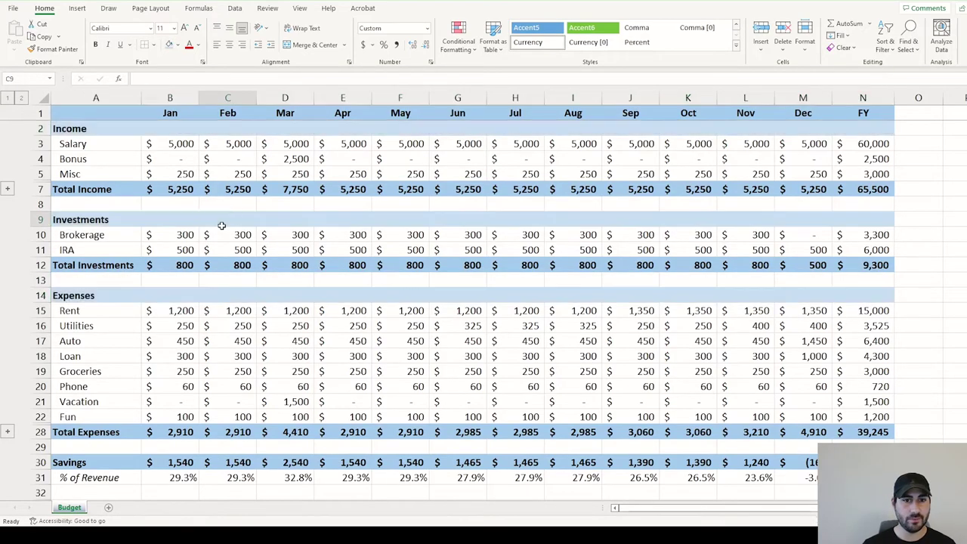
- Uncheck Gridlines in the View options so the Budget sheet shows no grid
left_click(267, 338)
left_click(918, 143)
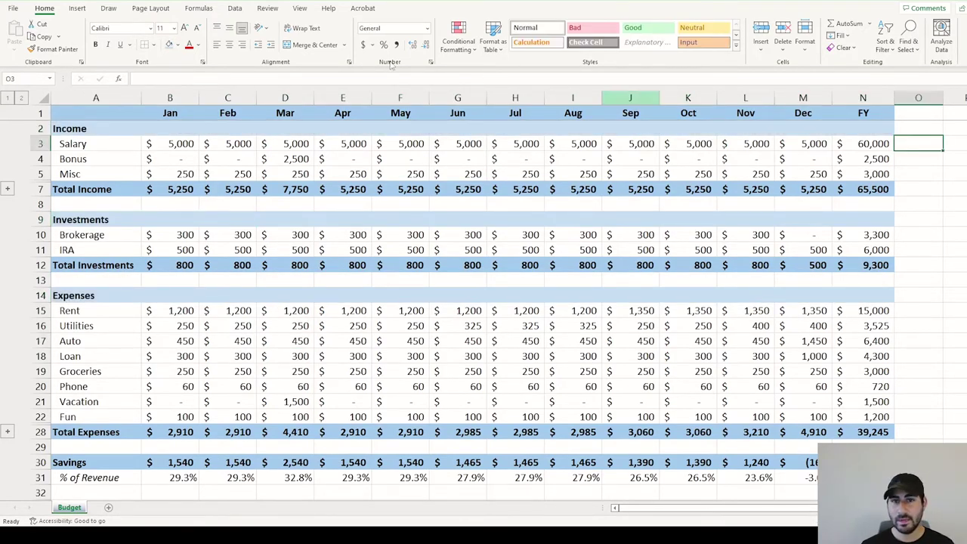
left_click(300, 8)
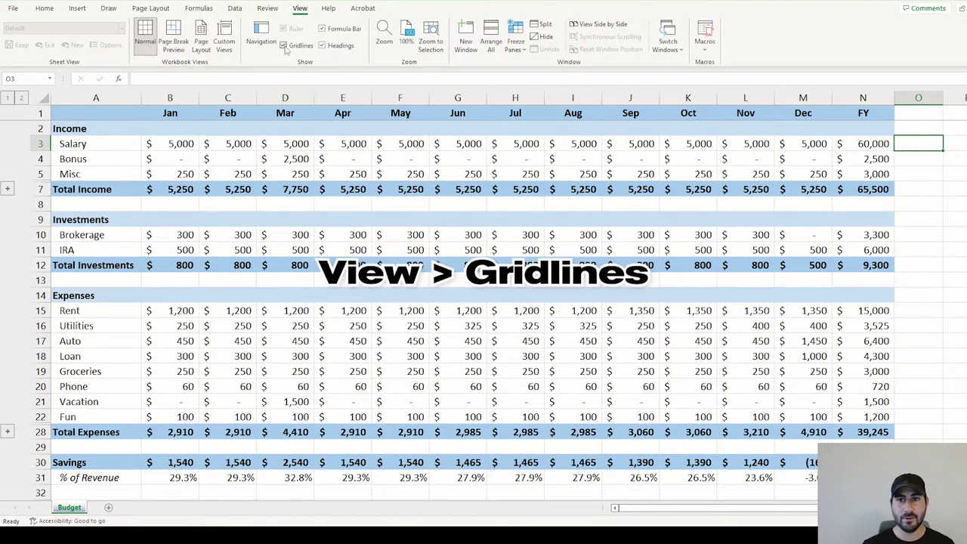
left_click(283, 46)
left_click(279, 174)
key("Left")
key("Left")
key("Up")
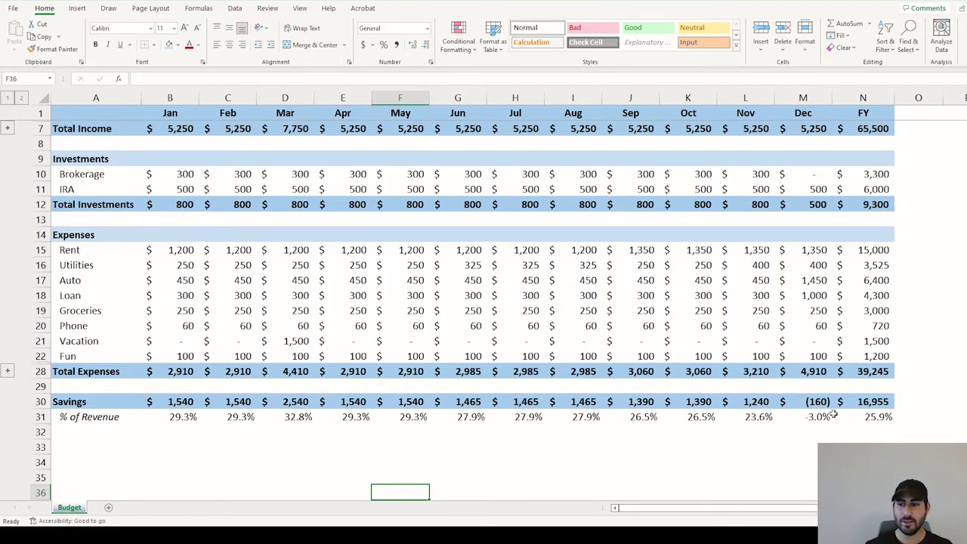
- Insert a clustered column chart of the Savings row A30:M30 with month headings
left_click_drag(825, 400, 51, 403)
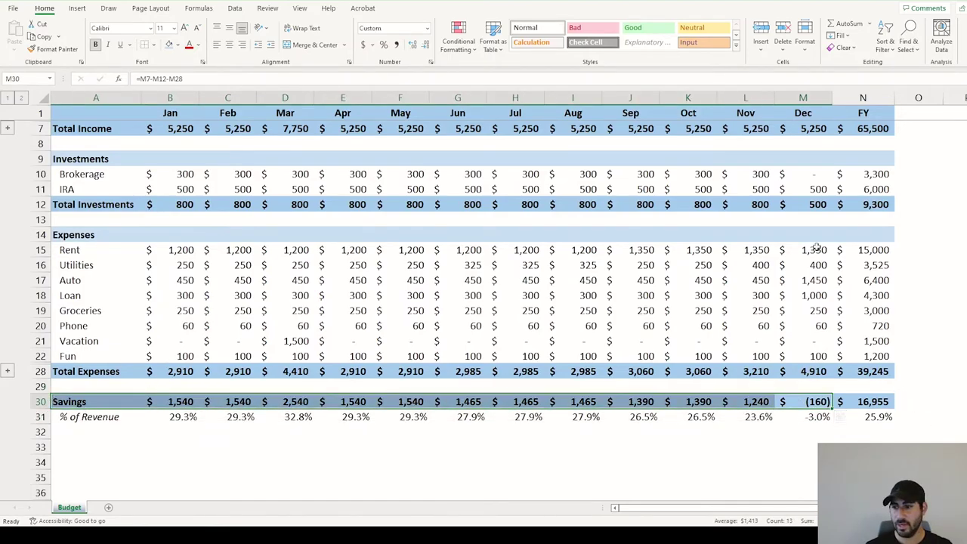
left_click_drag(803, 113, 53, 113)
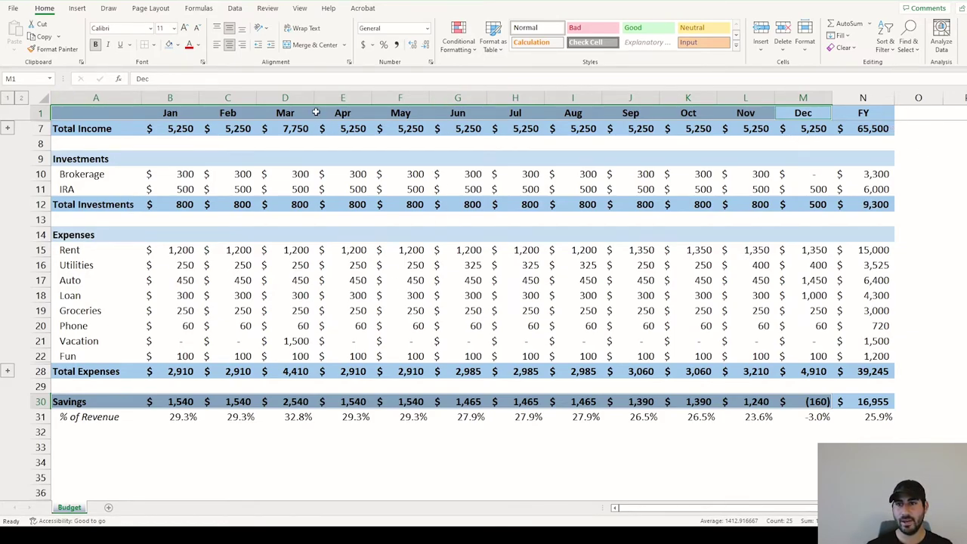
left_click(75, 9)
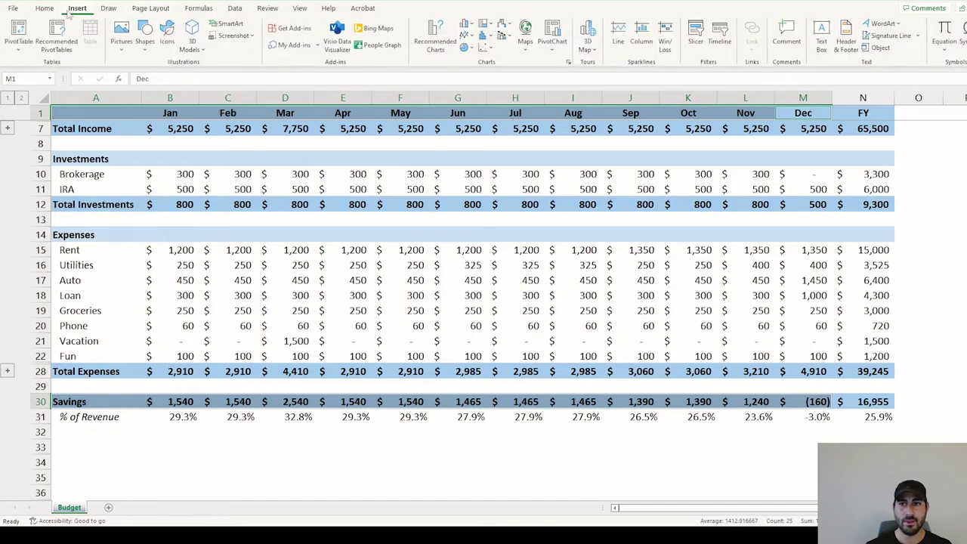
left_click(466, 25)
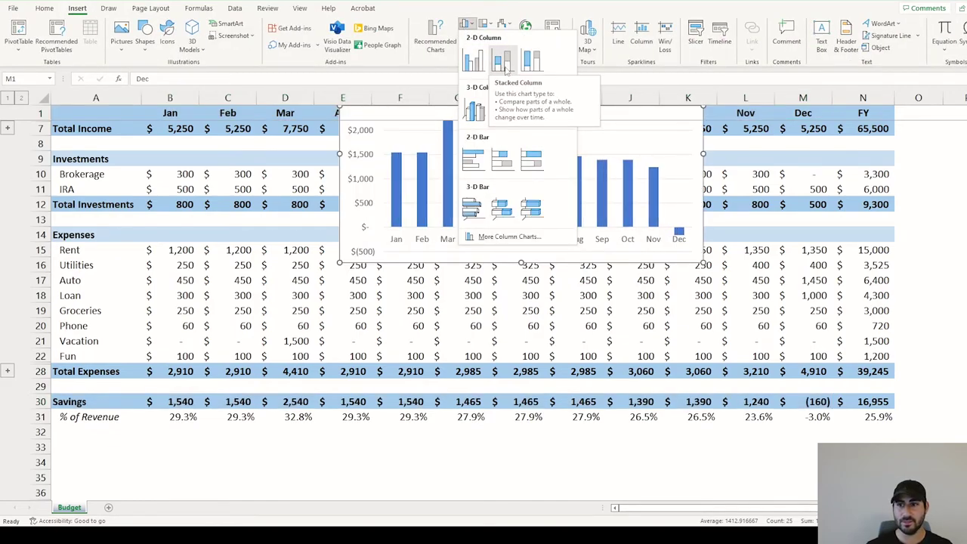
left_click(473, 61)
- Move the chart below the % of Revenue row and widen it across the table
left_click_drag(545, 116, 437, 263)
scroll(436, 264, "down", 3)
left_click_drag(470, 159, 287, 312)
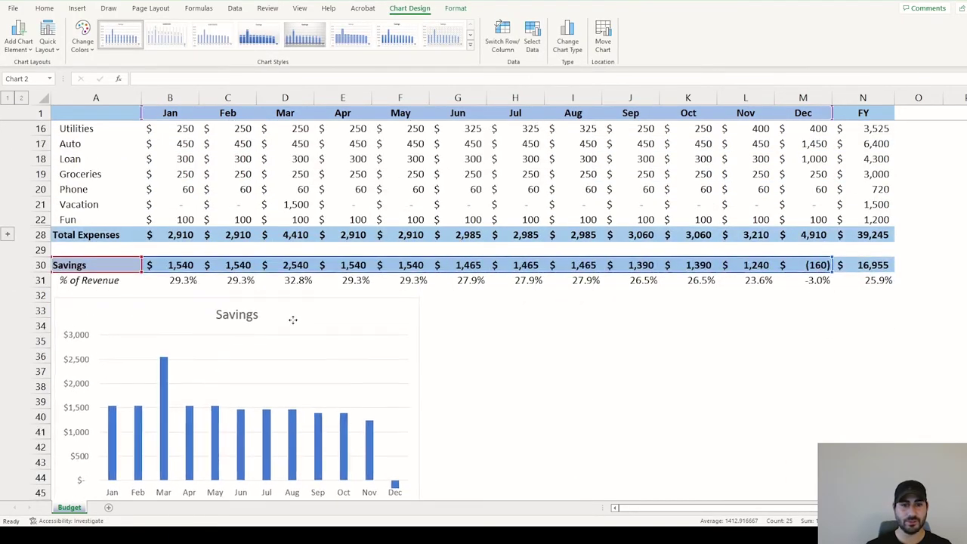
left_click_drag(415, 400, 835, 369)
scroll(373, 324, "down", 1)
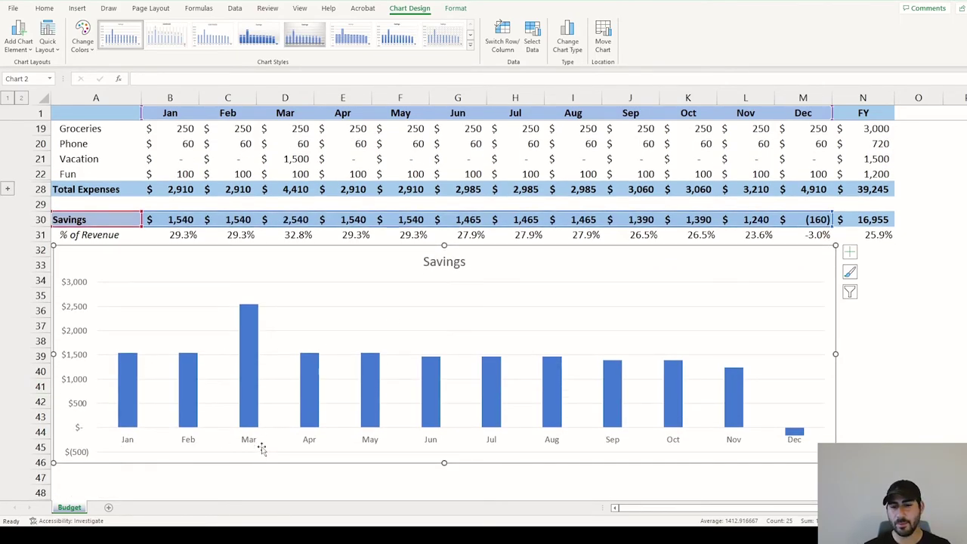
scroll(233, 345, "up", 6)
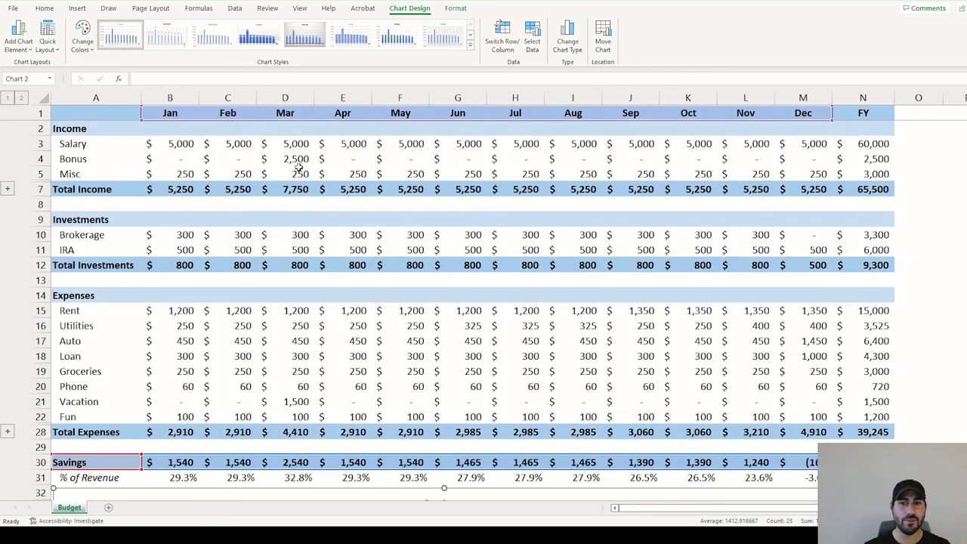
scroll(301, 350, "down", 6)
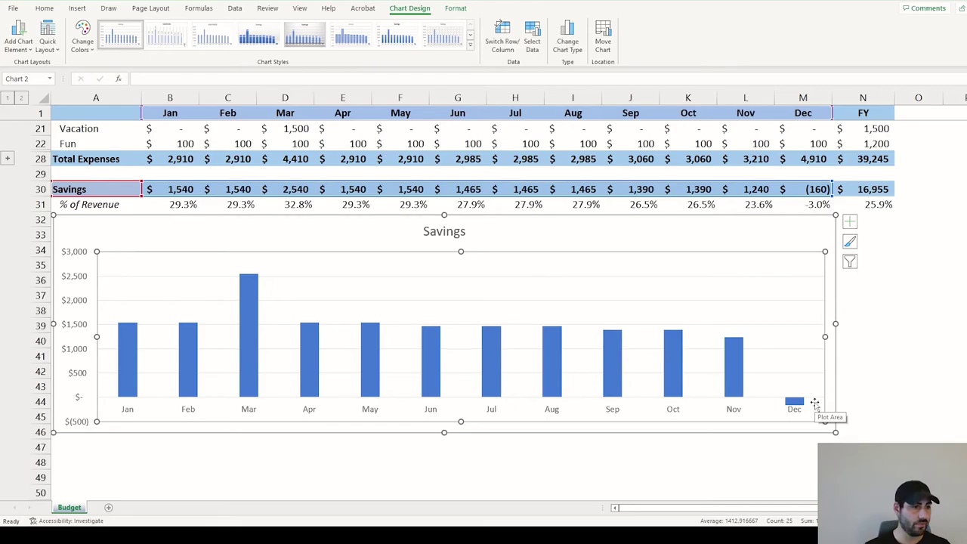
- Apply a gradient chart style with dollar value labels on each Savings column
left_click(861, 388)
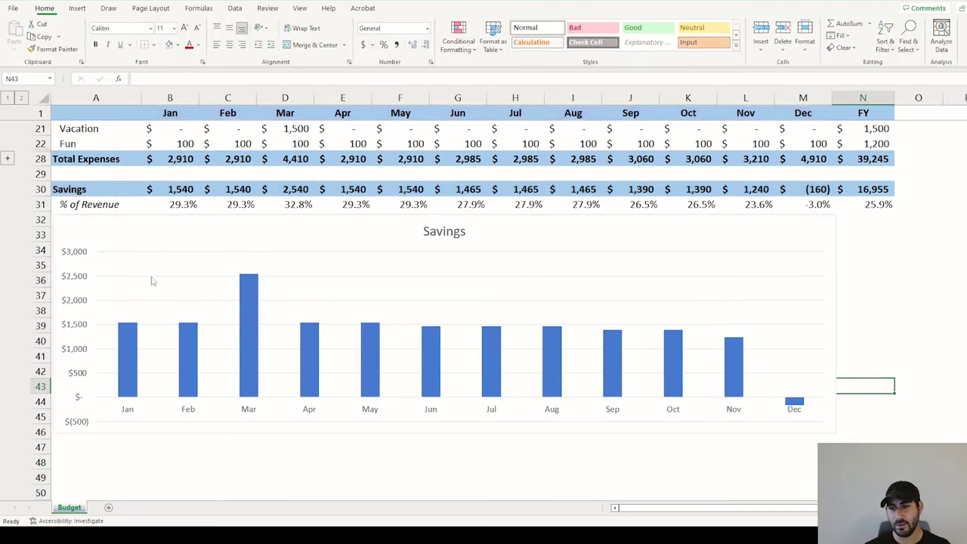
left_click(173, 231)
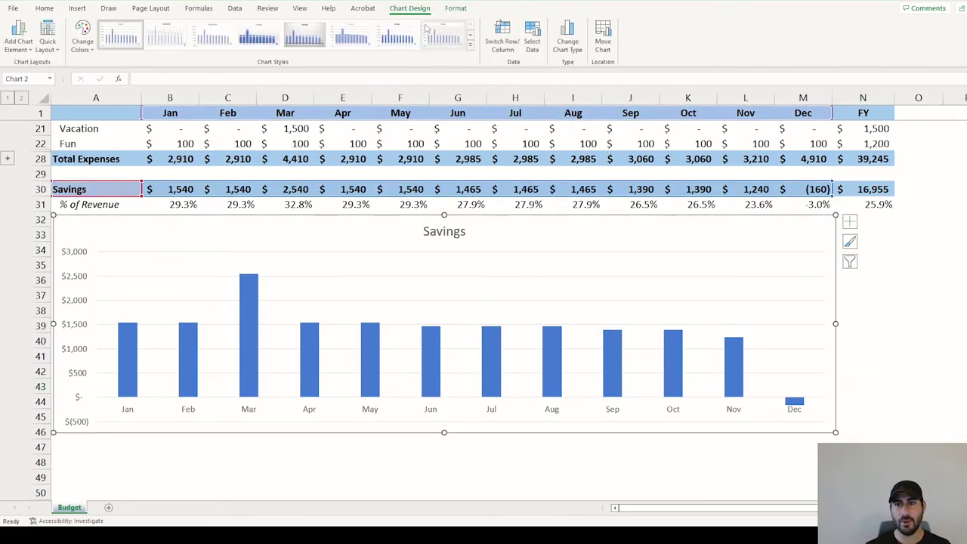
left_click(305, 36)
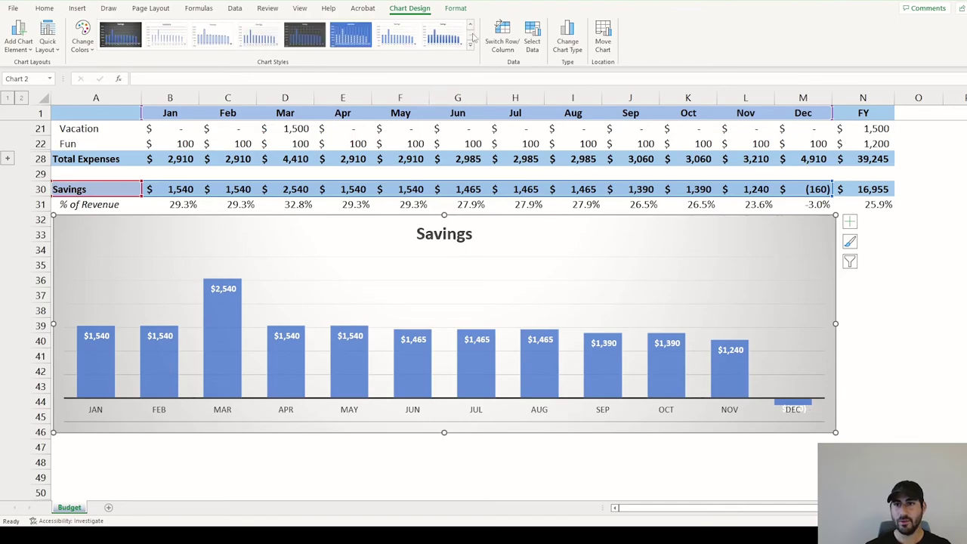
left_click(444, 35)
left_click(945, 338)
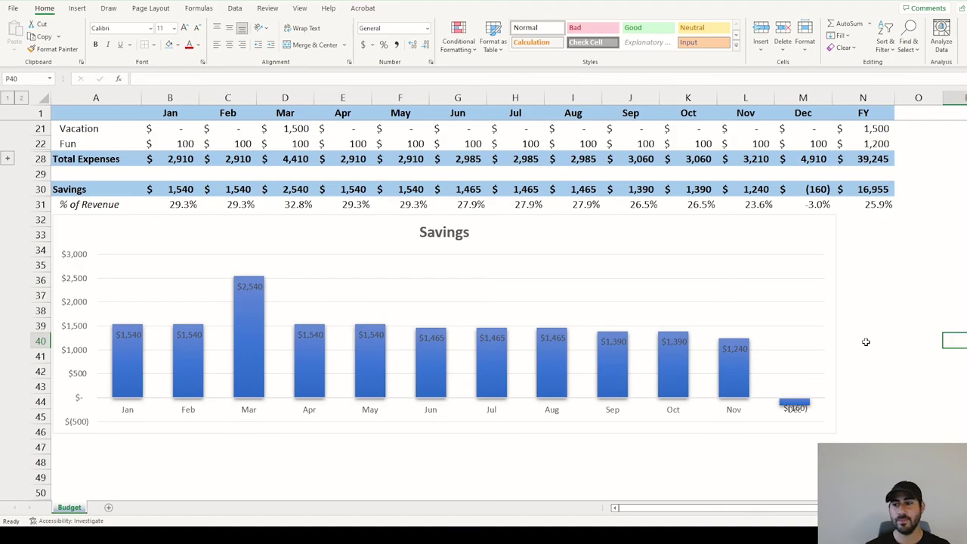
- Scroll back up to the Income section at the top of the budget sheet
key("Page_Up")
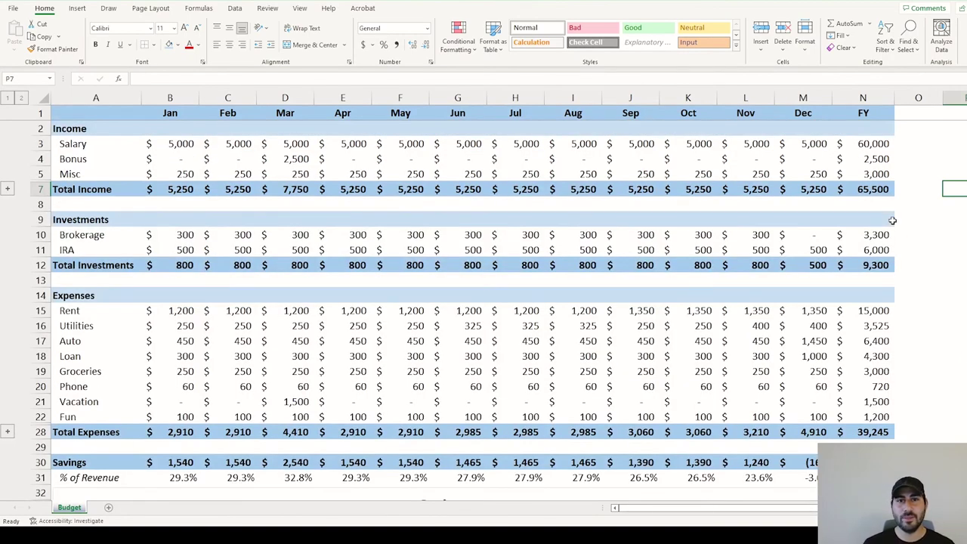
key("Down")
key("Down")
key("Down")
key("Down")
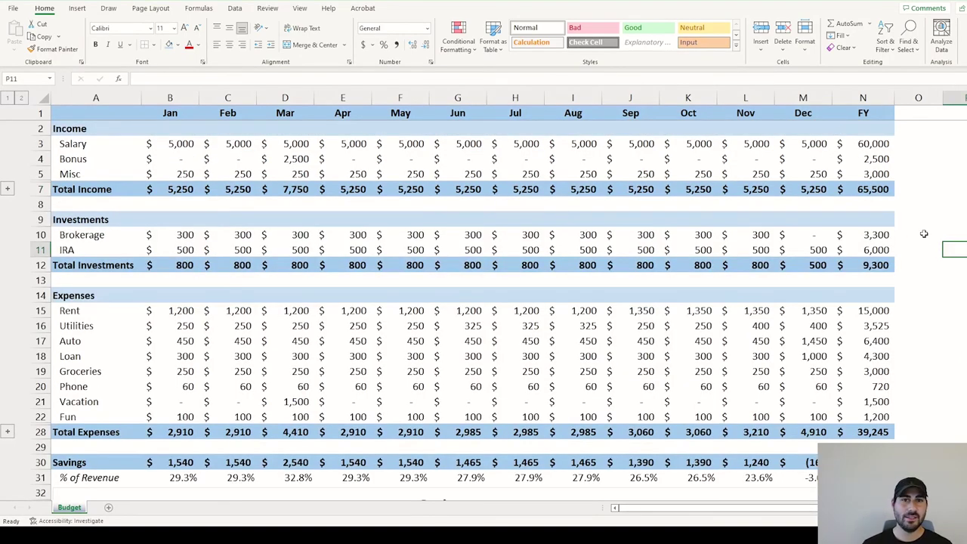